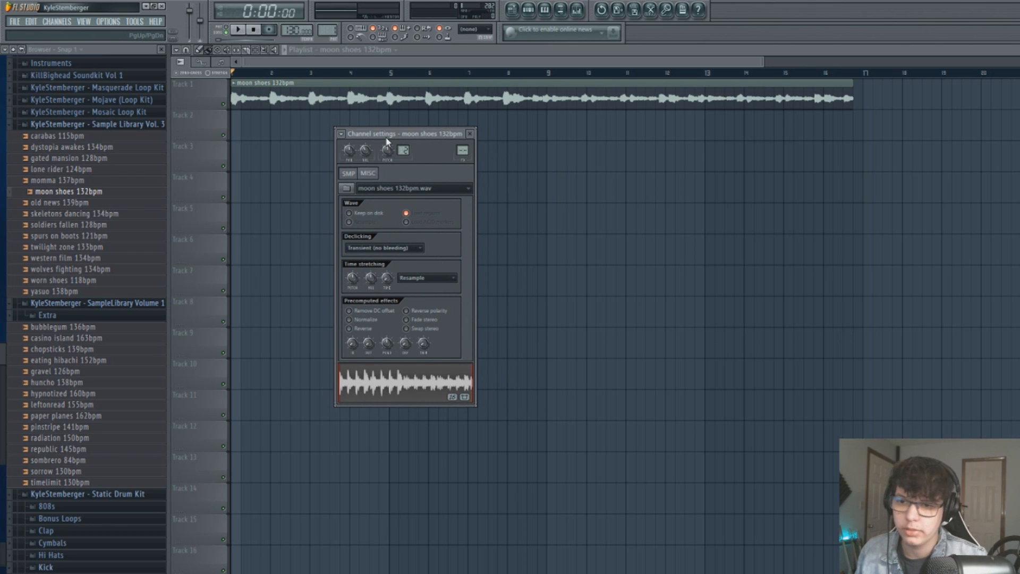
# Step: Set the project tempo to 132 BPM and preview the moon shoes loop
pyautogui.moveTo(387, 141); pyautogui.dragTo(303, 144)
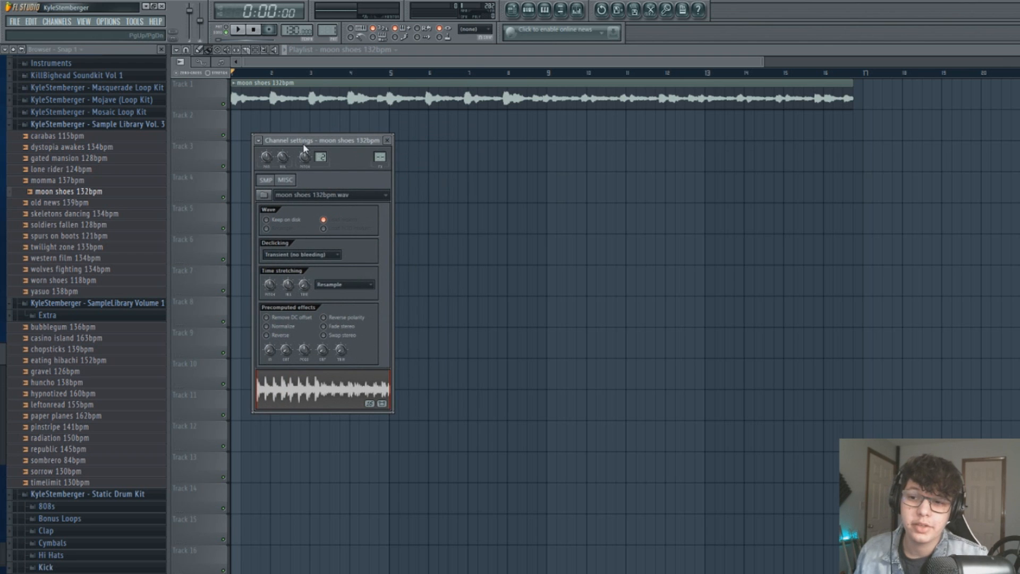
pyautogui.moveTo(314, 147); pyautogui.dragTo(457, 159)
pyautogui.press('space')
pyautogui.moveTo(294, 31); pyautogui.dragTo(294, 29)
pyautogui.moveTo(452, 154); pyautogui.dragTo(487, 120)
pyautogui.press('space')
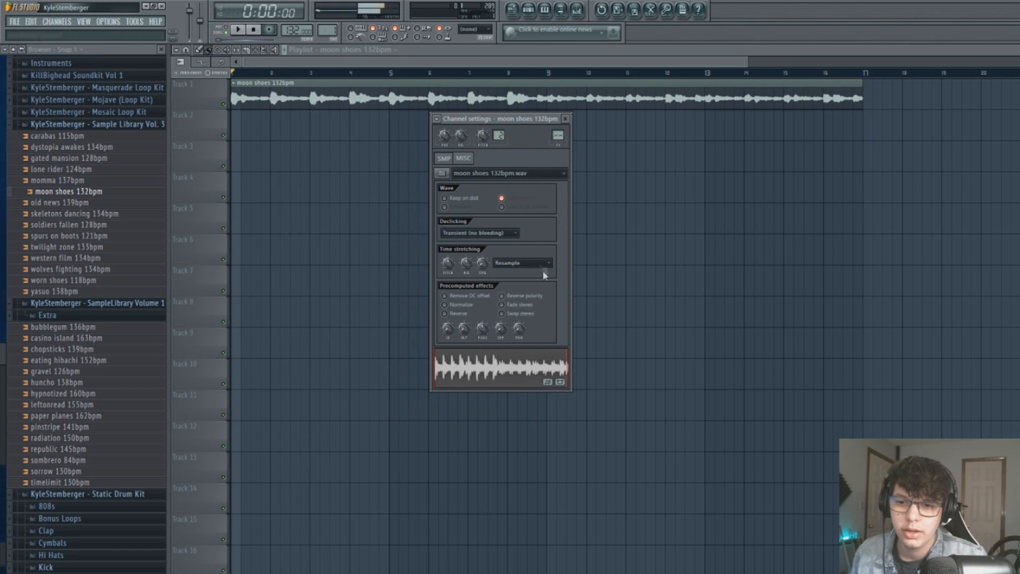
# Step: Set the moon shoes sample's time-stretching mode to Transient and play it
pyautogui.click(539, 263)
pyautogui.click(520, 322)
pyautogui.press('space')
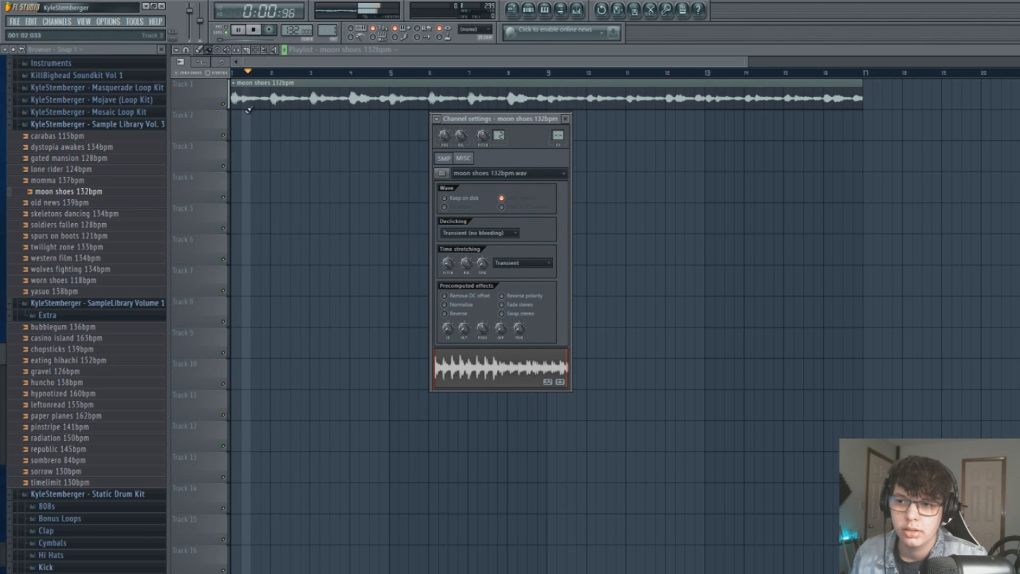
# Step: Shorten the moon shoes clip on Track 1 so that it ends at bar 9
pyautogui.click(233, 101)
pyautogui.doubleClick(498, 92)
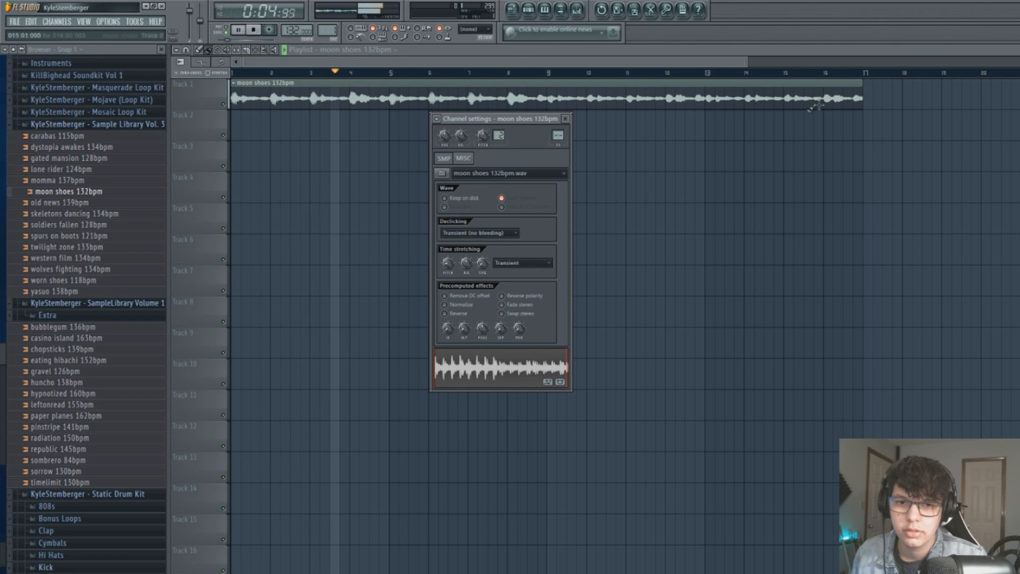
pyautogui.moveTo(861, 100); pyautogui.dragTo(551, 103)
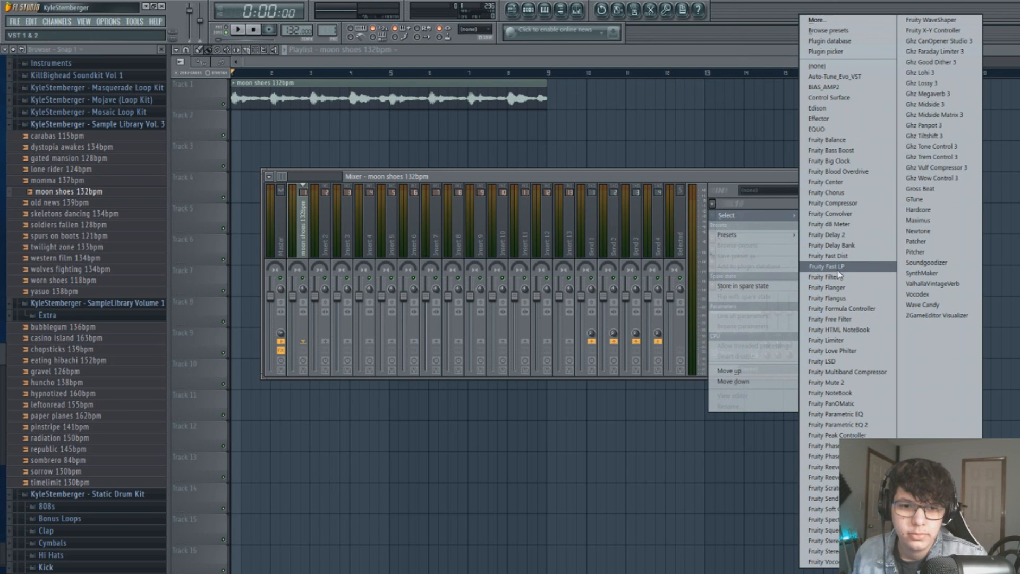
# Step: Insert Fruity Blood Overdrive on the moon shoes mixer track with Color at 1.0 and PreAmp about 0.55, and adjust its PostGain
pyautogui.click(829, 172)
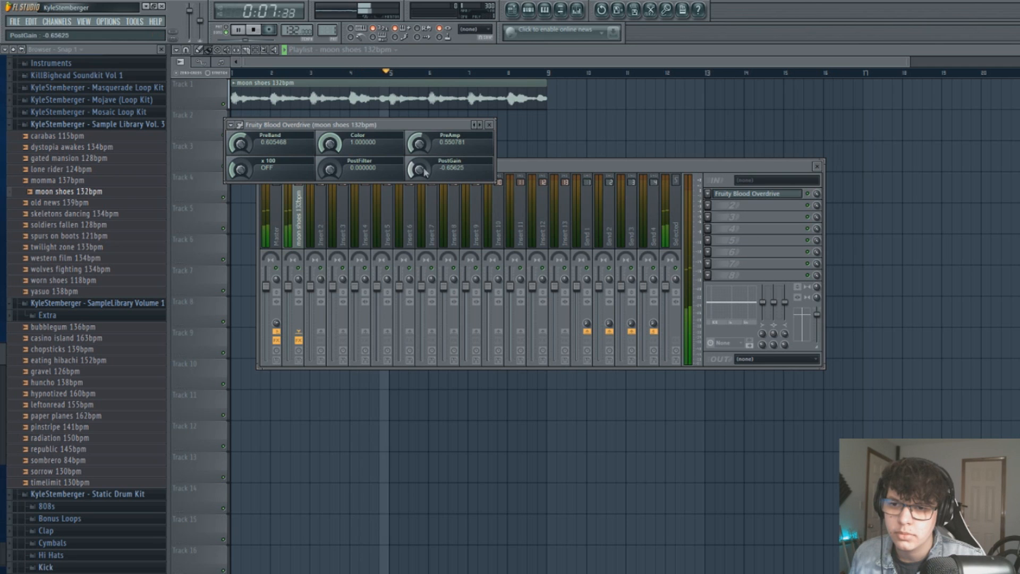
pyautogui.moveTo(425, 171); pyautogui.dragTo(421, 151)
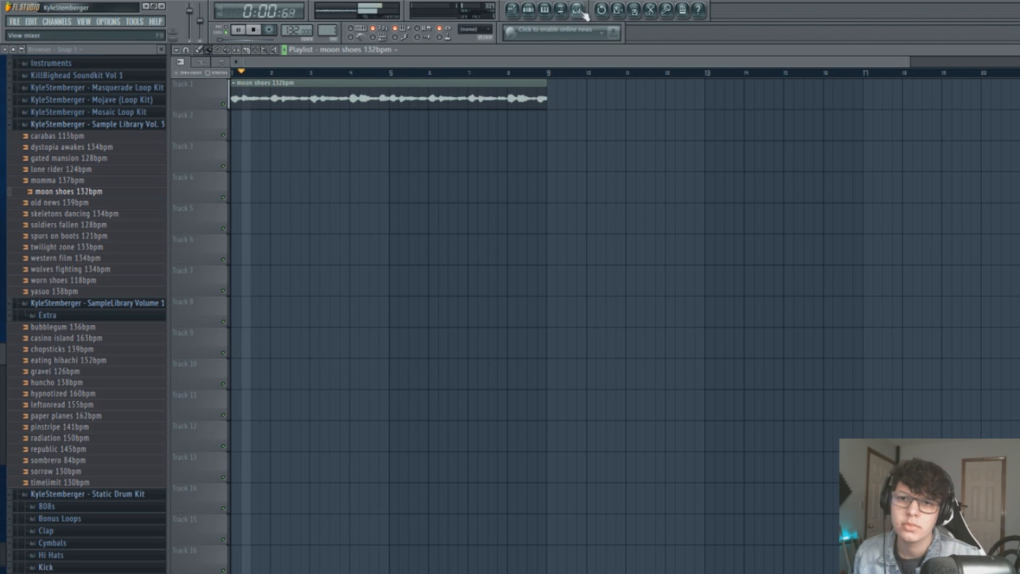
# Step: Add Ghz Megaverb 3 to the third effect slot of the moon shoes mixer track with its dry/mega mix at 25%
pyautogui.click(583, 13)
pyautogui.click(707, 216)
pyautogui.moveTo(744, 229)
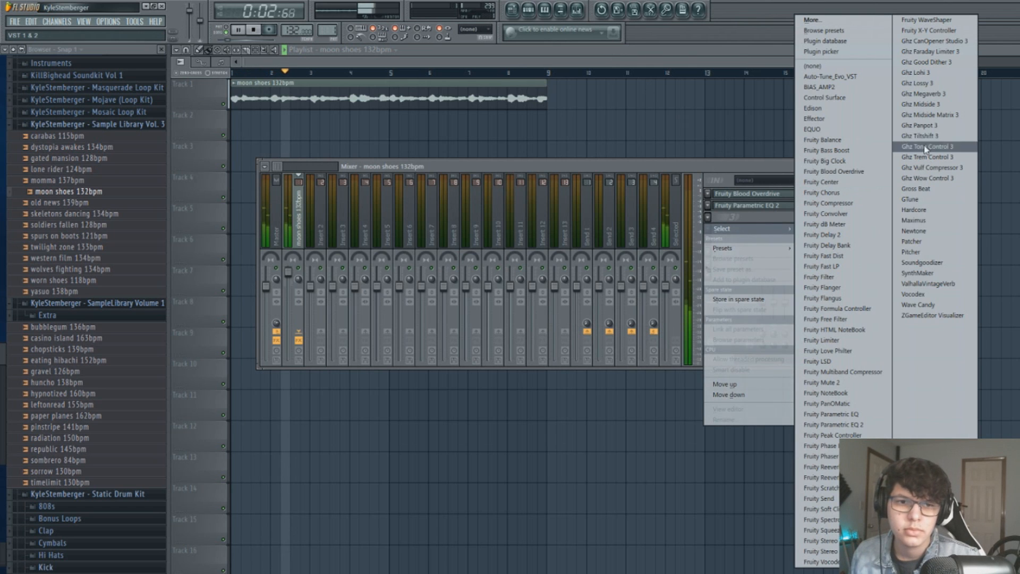
pyautogui.click(922, 94)
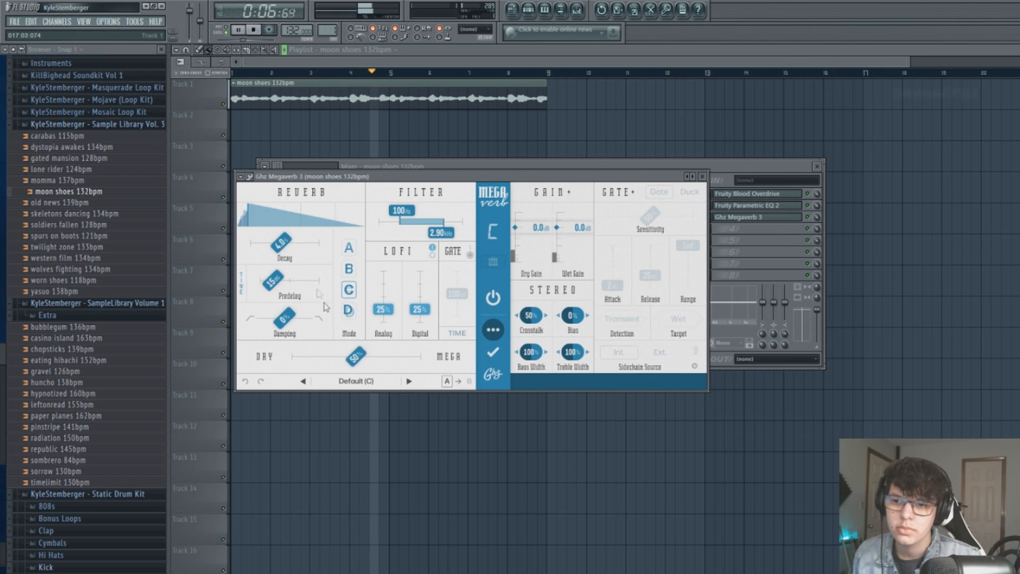
pyautogui.moveTo(356, 356); pyautogui.dragTo(327, 360)
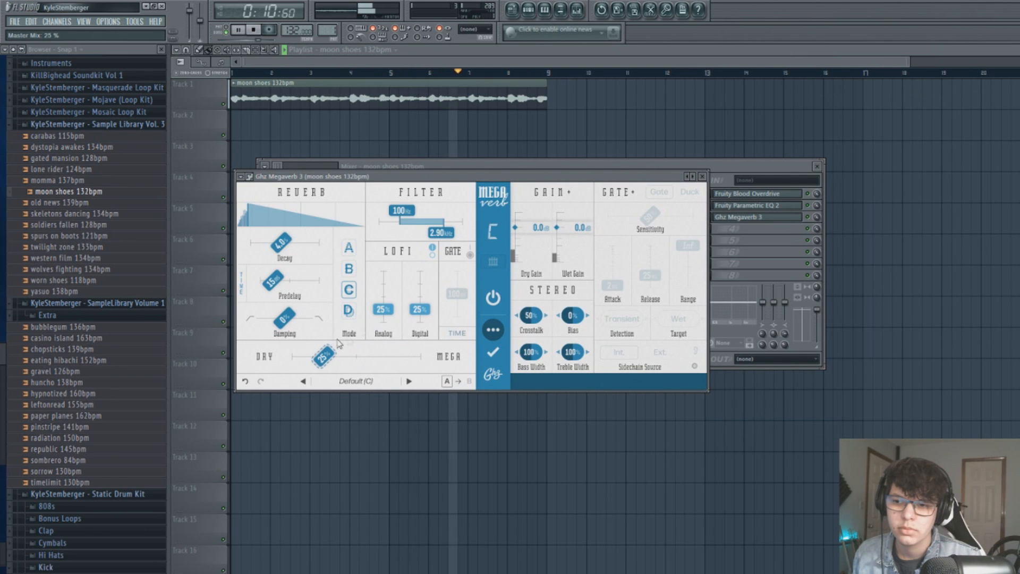
pyautogui.click(702, 175)
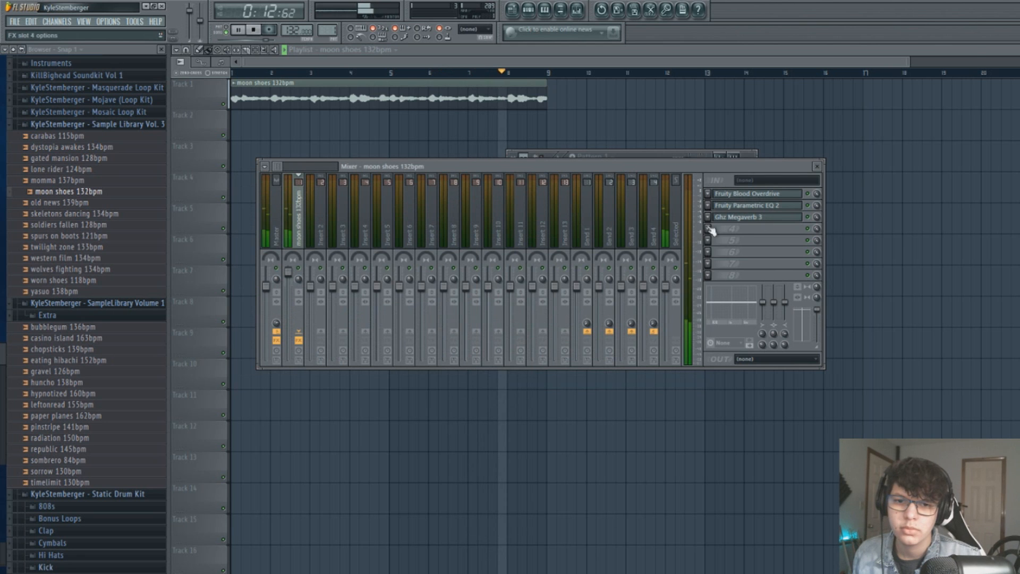
# Step: Add Ghz Wow Control 3 with the 33.3 RPM Vinyl preset and Edison to the next two effect slots of the moon shoes track
pyautogui.click(711, 230)
pyautogui.click(935, 190)
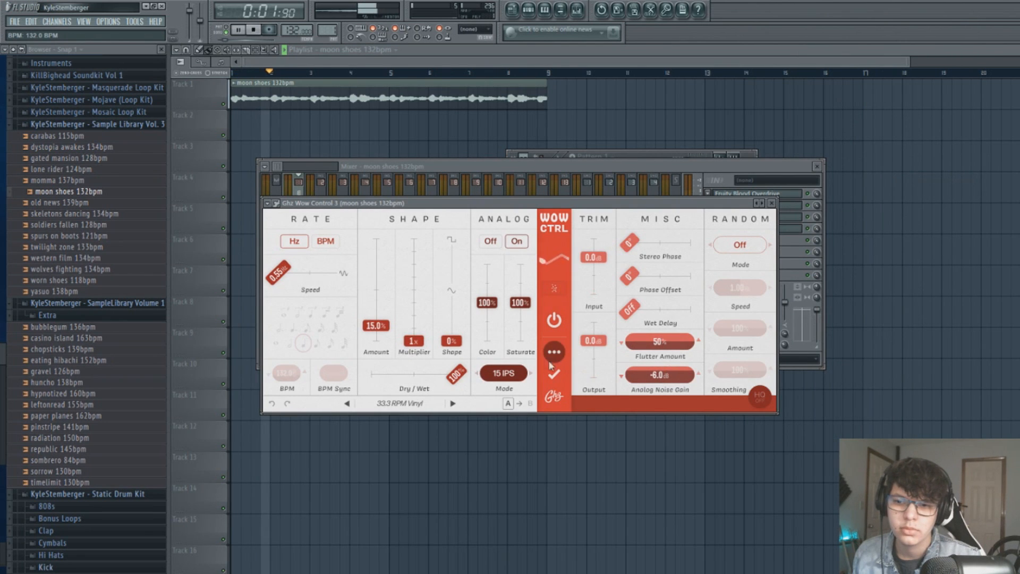
pyautogui.click(831, 106)
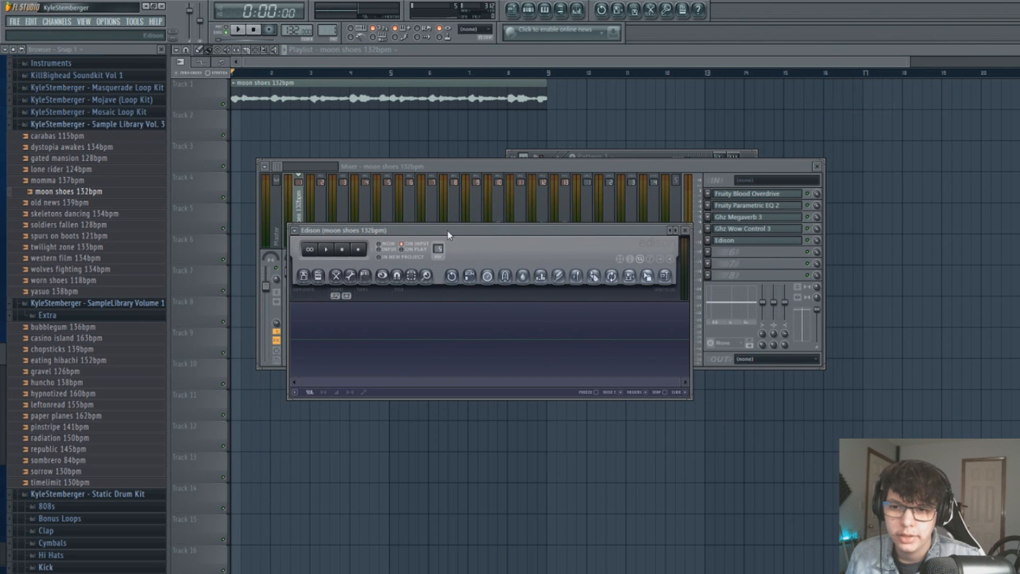
# Step: Record the processed loop into Edison using On Play mode and delete the tail after the second song-jump marker
pyautogui.moveTo(448, 232); pyautogui.dragTo(517, 155)
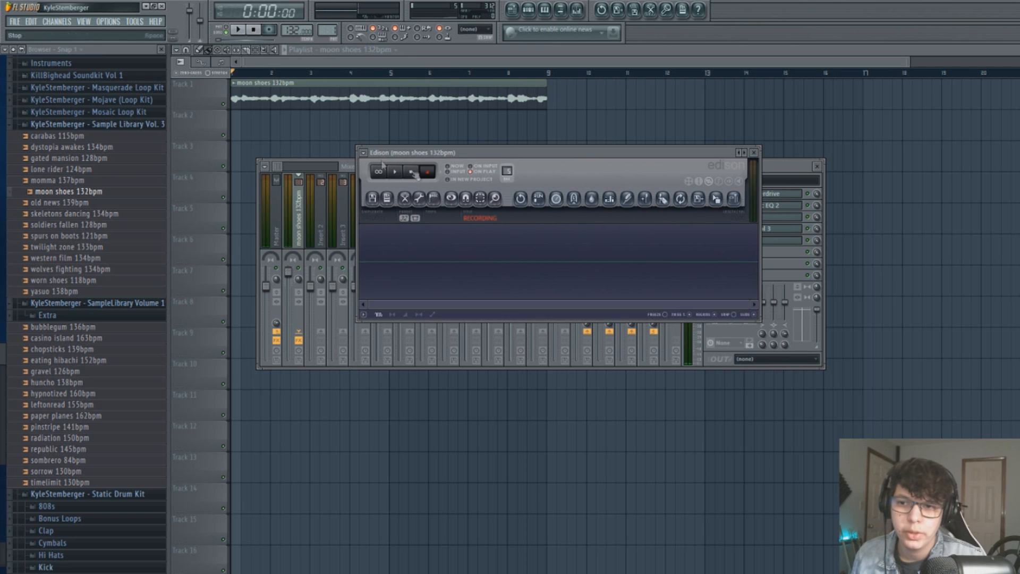
pyautogui.click(240, 31)
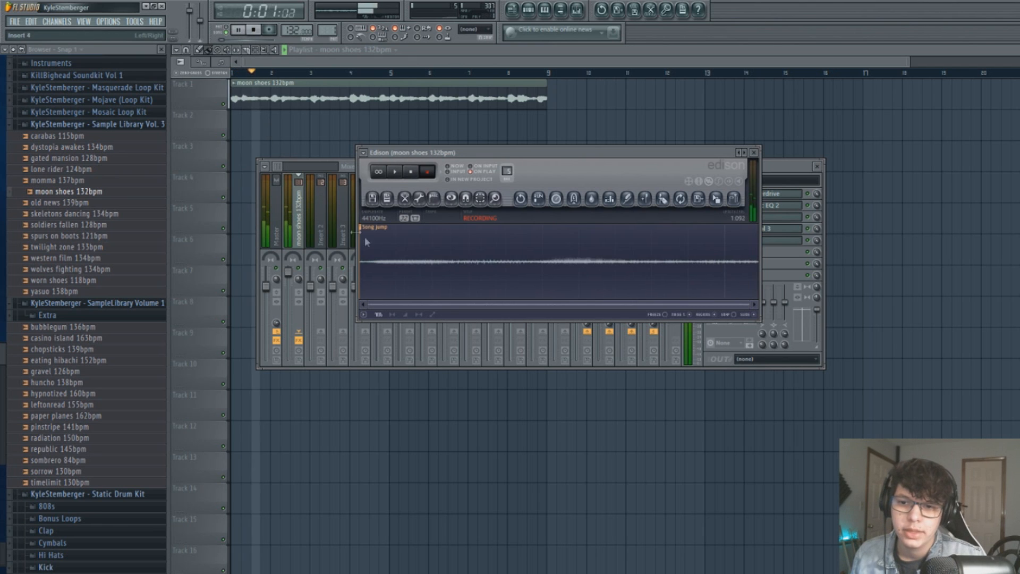
pyautogui.press('space')
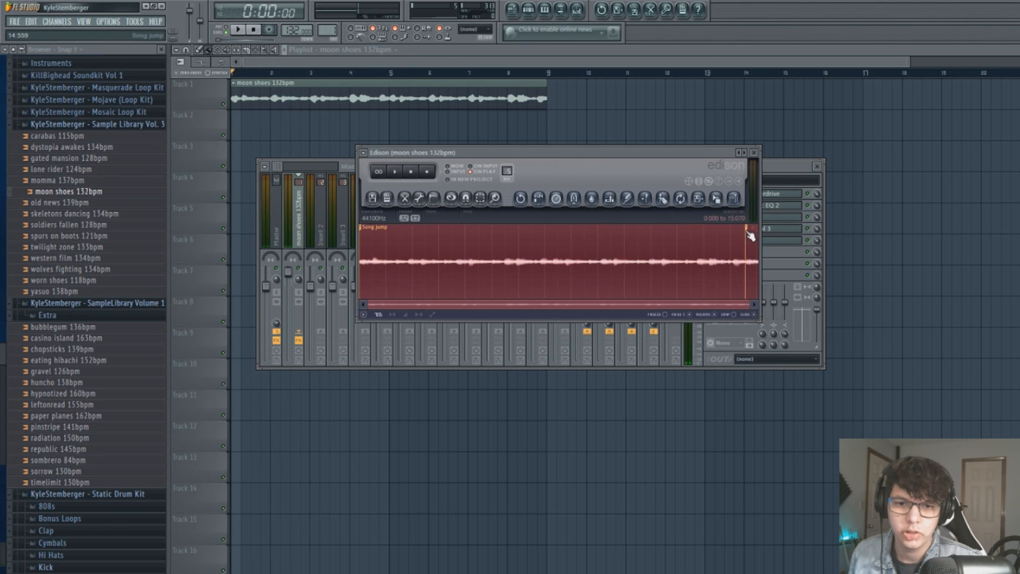
pyautogui.press('Delete')
# Step: Place the Edison recording in the playlist as an audio clip and remove the original moon shoes clip
pyautogui.moveTo(717, 199); pyautogui.dragTo(249, 157)
pyautogui.rightClick(252, 99)
# Step: Load the dragged Edison recording into a new Fruity Slicer channel and slice it by beat
pyautogui.click(57, 22)
pyautogui.moveTo(63, 33)
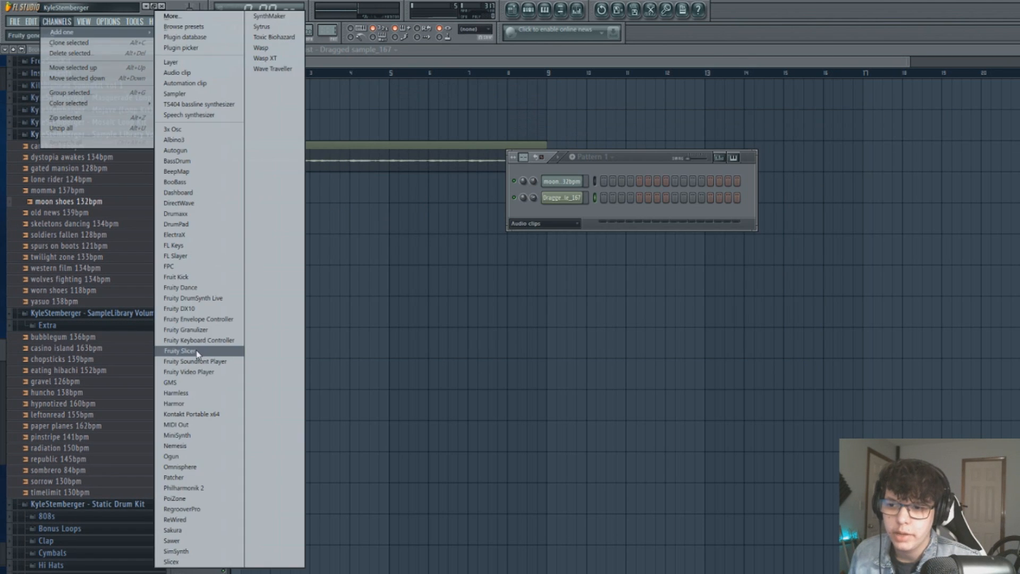
pyautogui.click(196, 352)
pyautogui.click(564, 200)
pyautogui.moveTo(527, 376); pyautogui.dragTo(584, 215)
pyautogui.click(481, 198)
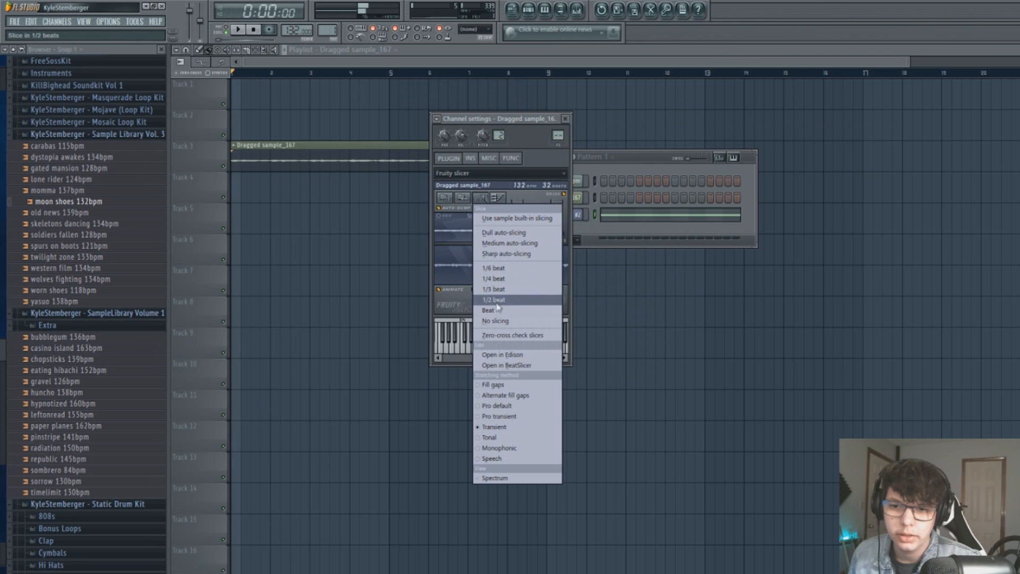
pyautogui.click(489, 310)
# Step: In the slicer's piano roll, rearrange the bar 1 slices into the order 1, 2, 4, 3 and preview them
pyautogui.press('F7')
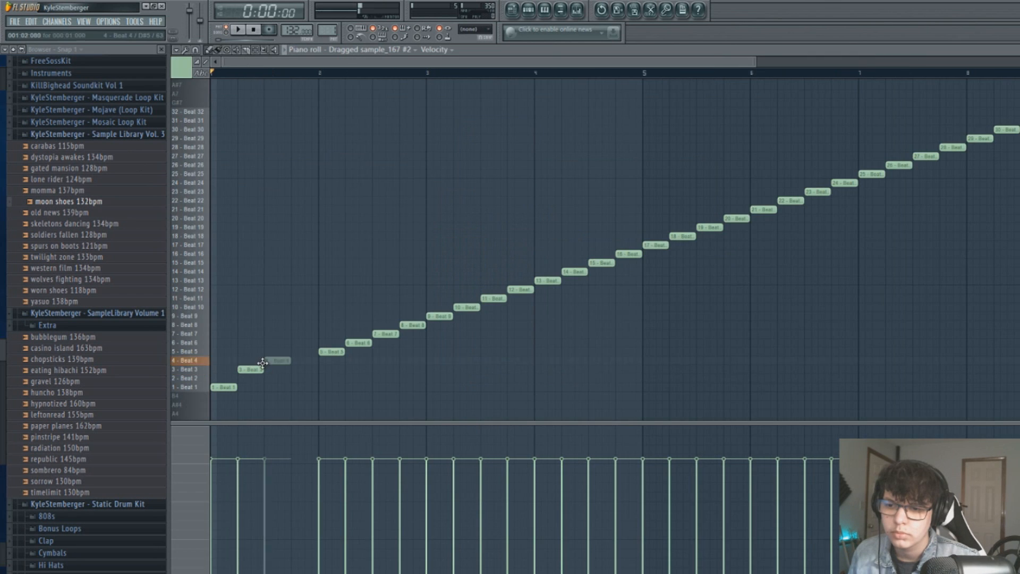
pyautogui.moveTo(287, 368)
pyautogui.mouseDown()
pyautogui.moveTo(287, 386)
pyautogui.moveTo(261, 387)
pyautogui.moveTo(297, 367)
pyautogui.mouseUp()
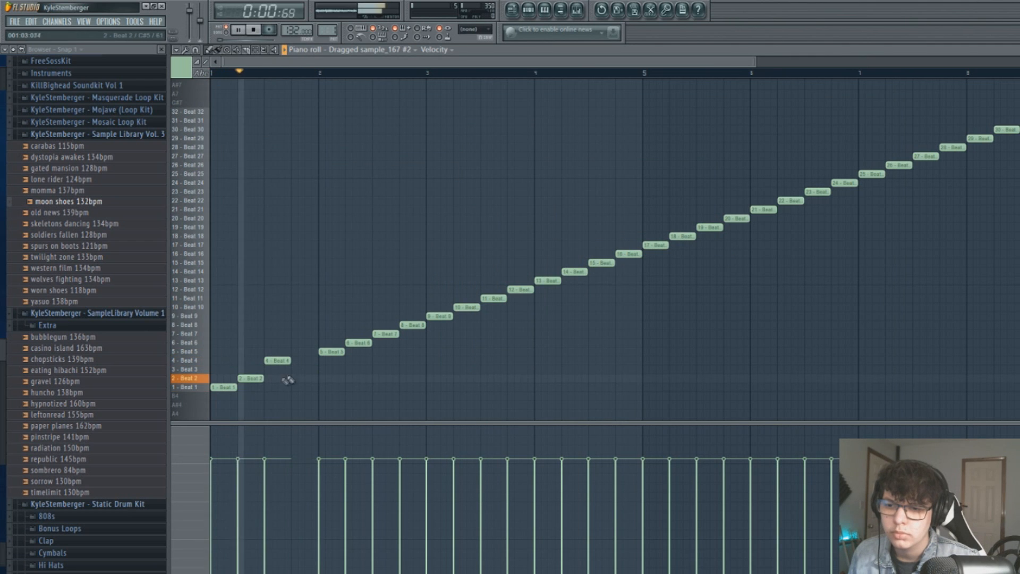
pyautogui.press('space')
# Step: Rearrange the bar 2 slices into the order 5, 6, 8, 7
pyautogui.rightClick(357, 344)
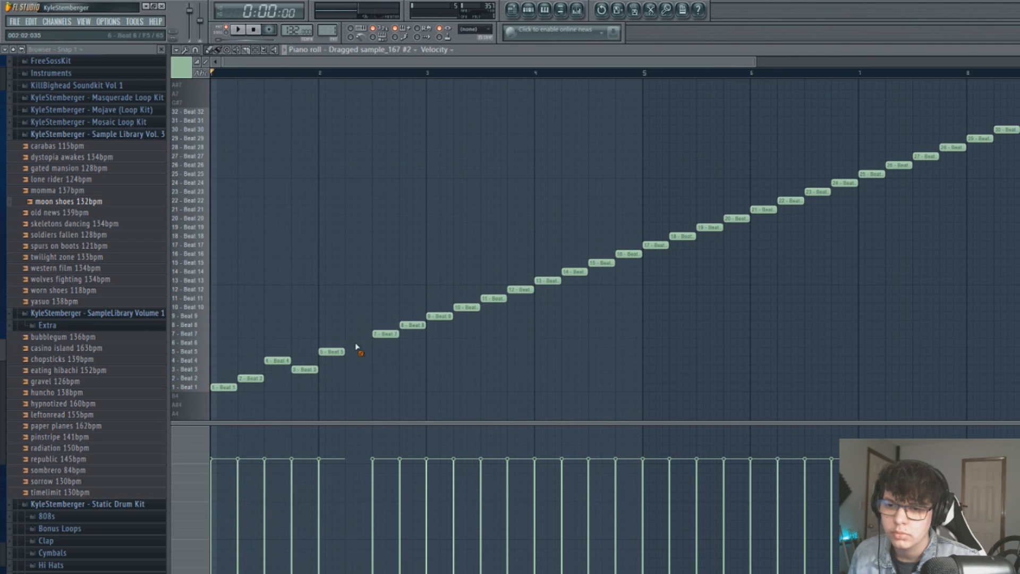
pyautogui.moveTo(365, 329); pyautogui.dragTo(377, 326)
pyautogui.press('space')
pyautogui.rightClick(403, 326)
pyautogui.click(401, 335)
# Step: Rearrange the bar 3 slices into the order 9, 10, 12, 11 and the bar 4 slices into 13, 15, 16, 14
pyautogui.rightClick(442, 317)
pyautogui.rightClick(468, 308)
pyautogui.rightClick(516, 289)
pyautogui.rightClick(502, 298)
pyautogui.click(440, 316)
pyautogui.click(455, 307)
pyautogui.click(485, 290)
pyautogui.press('space')
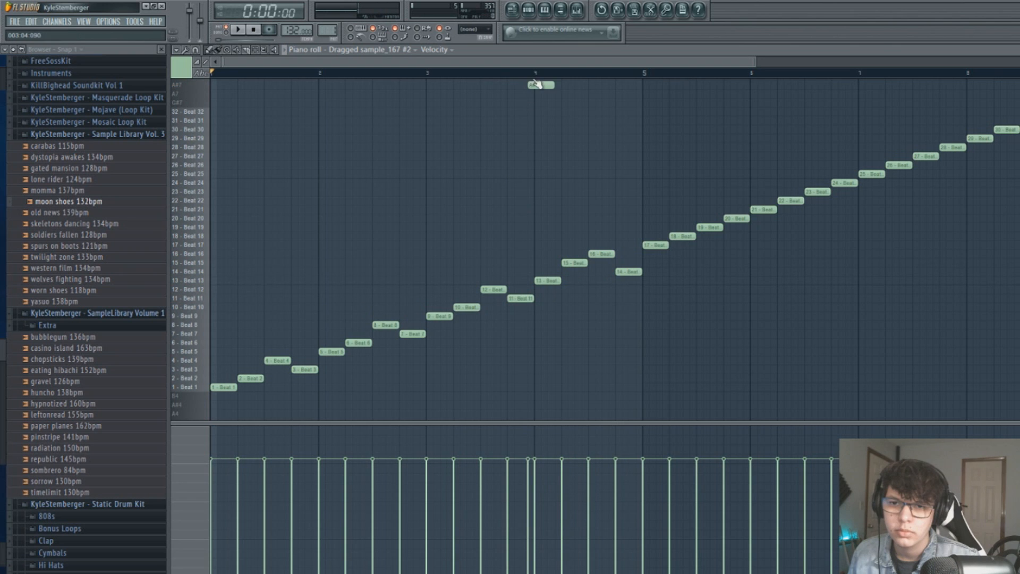
# Step: Delete the slice notes from bar 5 onward and duplicate the rearranged first four bars into bars 5 to 8
pyautogui.moveTo(757, 62); pyautogui.dragTo(1010, 62)
pyautogui.rightClick(492, 246)
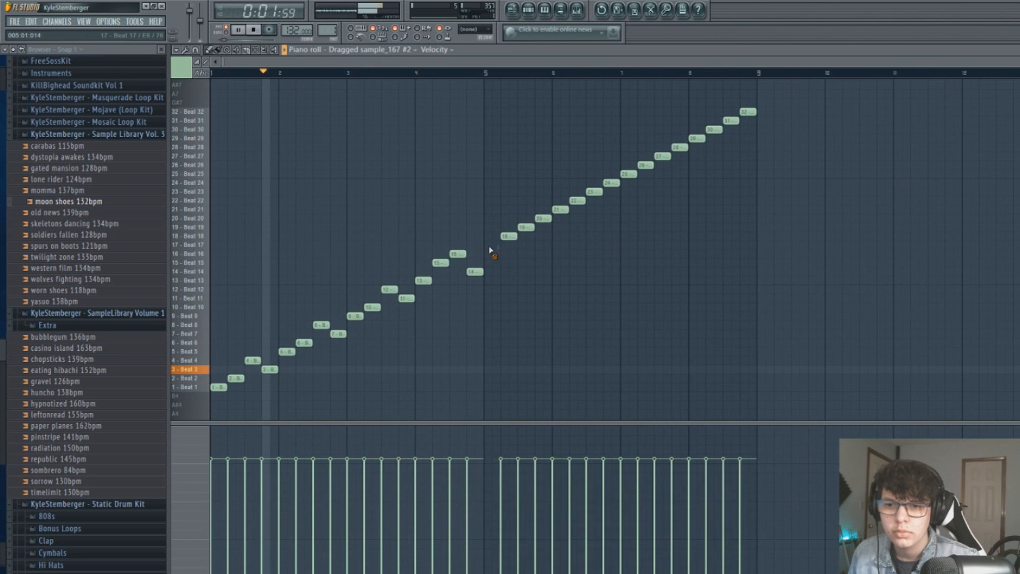
pyautogui.rightClick(664, 154)
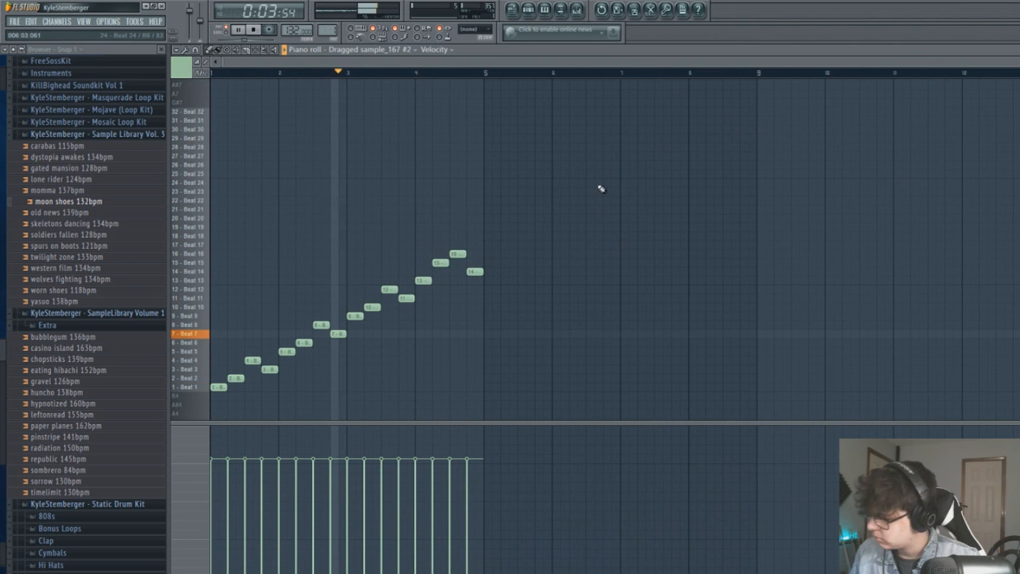
pyautogui.hotkey('ctrl', 'b')
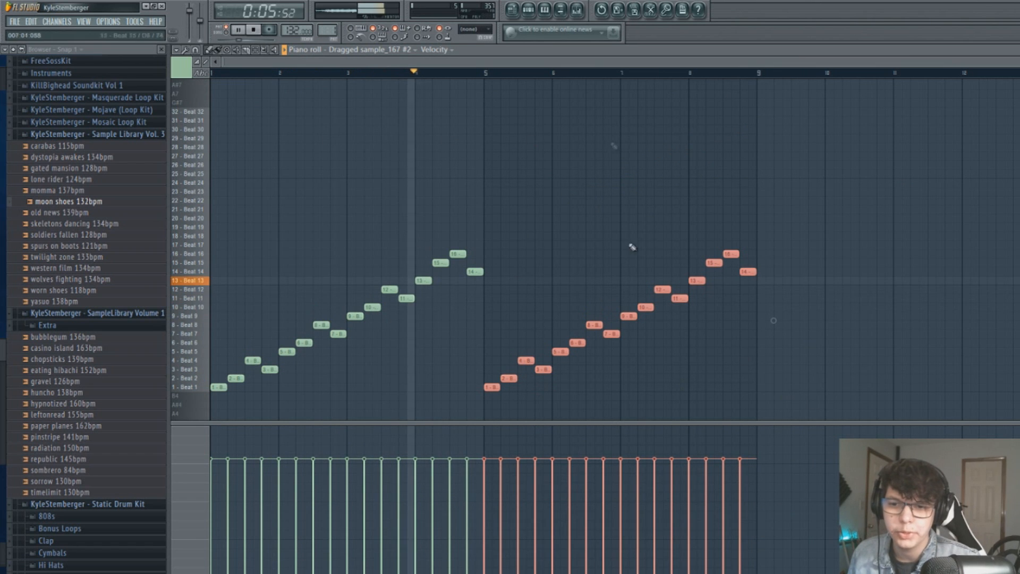
# Step: Adjust the Fruity Slicer channel's envelope time to 82 ms, close its settings and stop playback
pyautogui.click(528, 11)
pyautogui.click(559, 215)
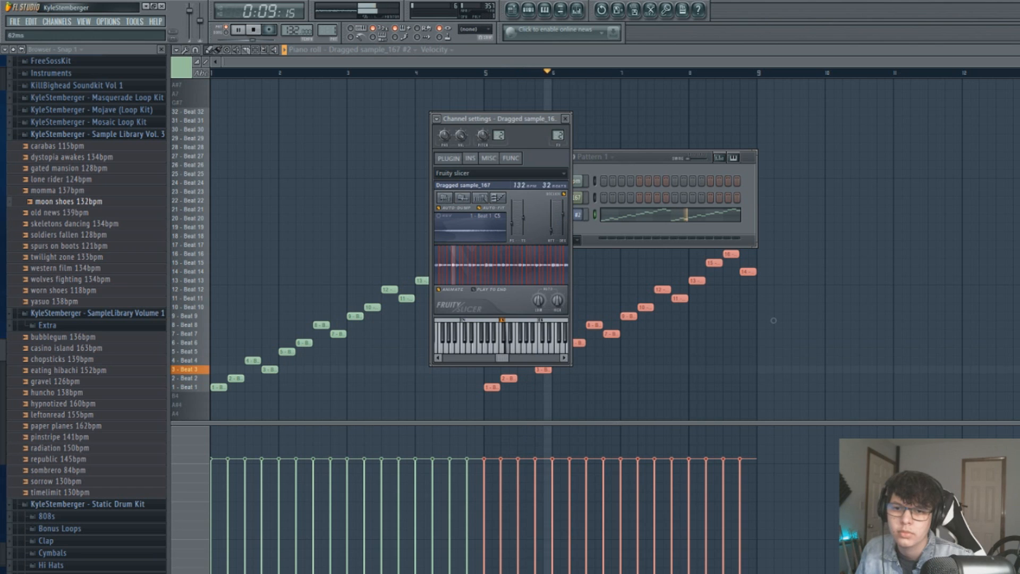
pyautogui.click(565, 119)
pyautogui.press('space')
# Step: Add the 808 (cardio) sample from the Static Drum Kit's 808s folder as a new channel
pyautogui.moveTo(603, 161); pyautogui.dragTo(579, 143)
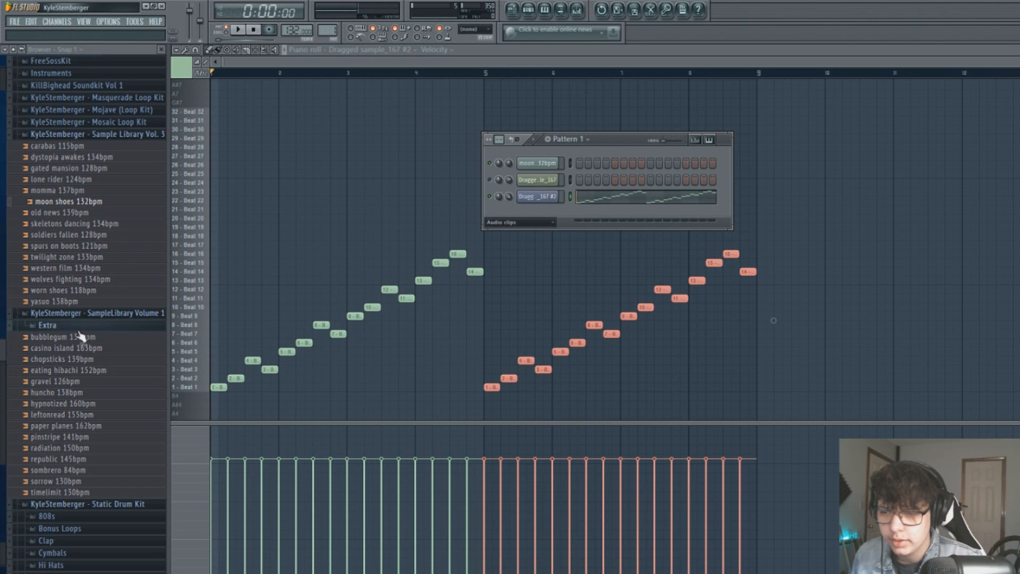
pyautogui.click(127, 516)
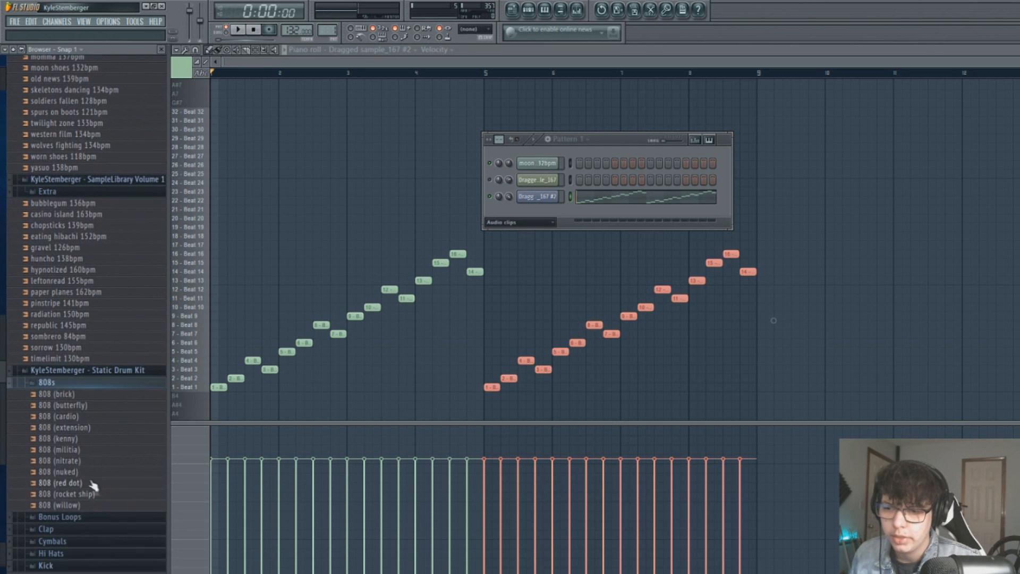
pyautogui.click(87, 419)
pyautogui.moveTo(88, 420); pyautogui.dragTo(521, 216)
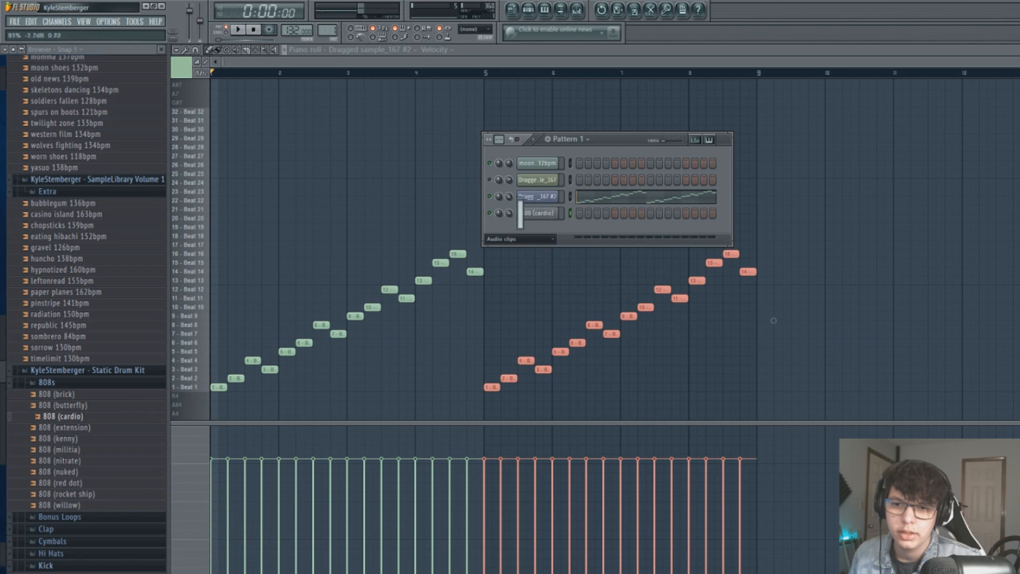
# Step: Enable the volume envelope in the 808 (cardio) channel's instrument settings
pyautogui.click(537, 214)
pyautogui.moveTo(526, 123); pyautogui.dragTo(656, 185)
pyautogui.click(634, 253)
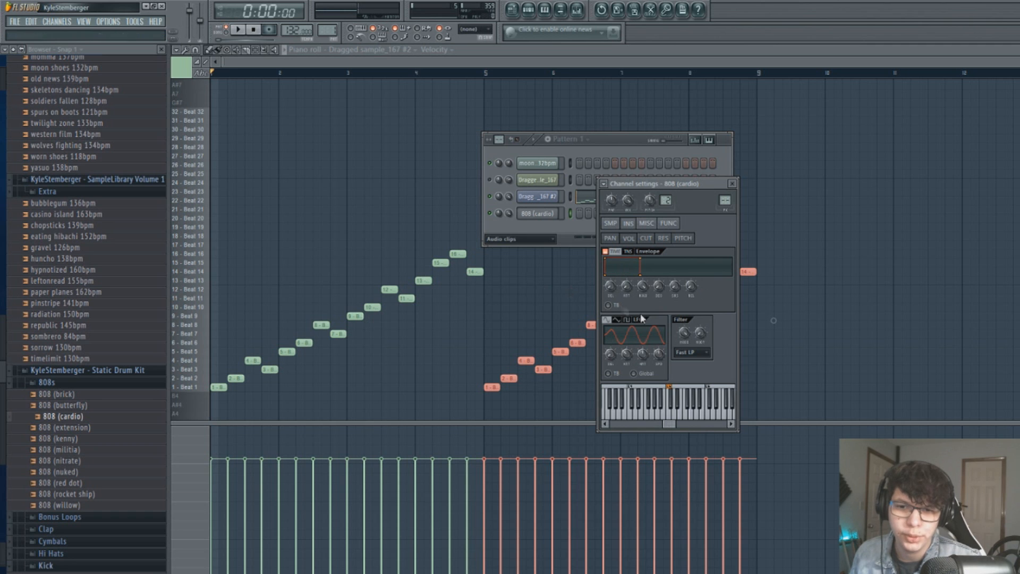
# Step: Write a one-bar 808 (cardio) pattern of three A5 notes in its piano roll and preview it
pyautogui.rightClick(537, 215)
pyautogui.click(582, 212)
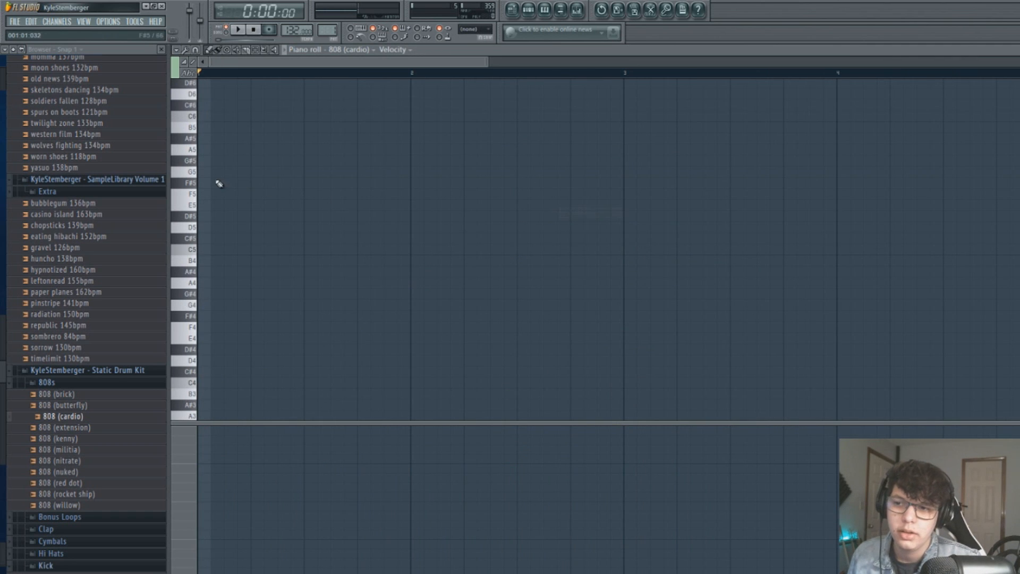
pyautogui.click(227, 172)
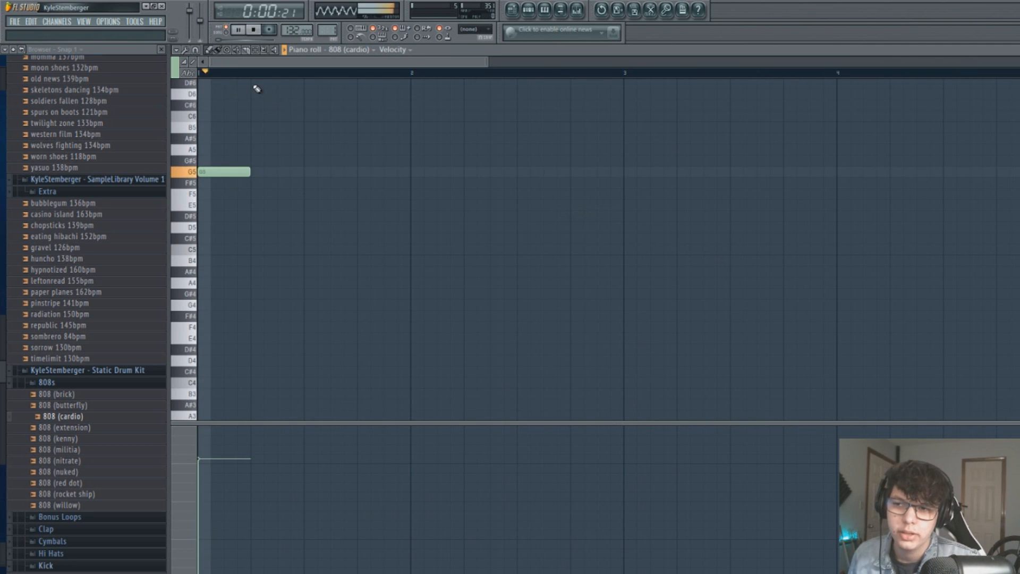
pyautogui.press('space')
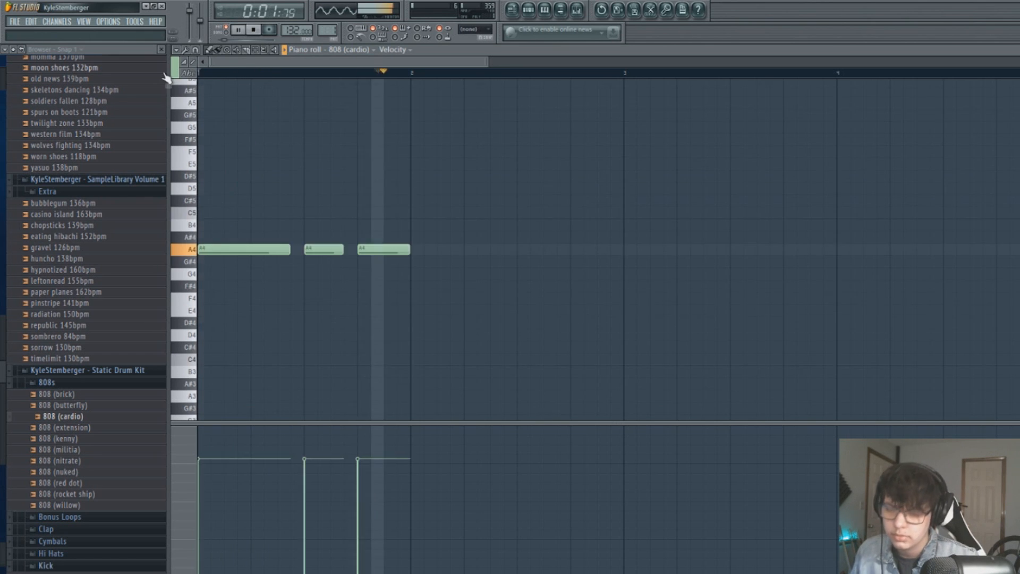
pyautogui.press('space')
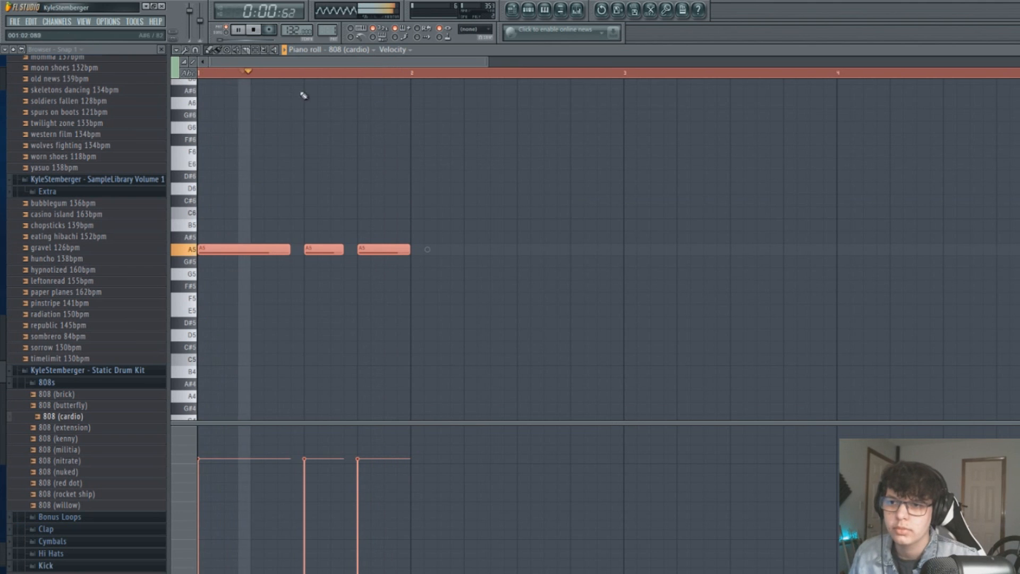
pyautogui.press('space')
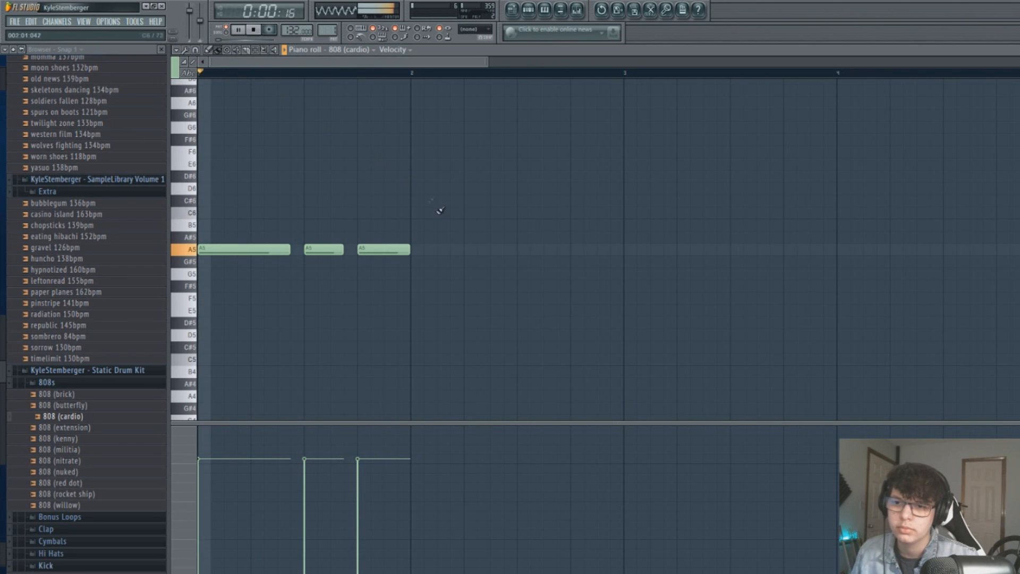
# Step: Extend the 808 (cardio) pattern to two bars of A5 notes and duplicate it to fill four bars
pyautogui.moveTo(409, 249); pyautogui.dragTo(468, 254)
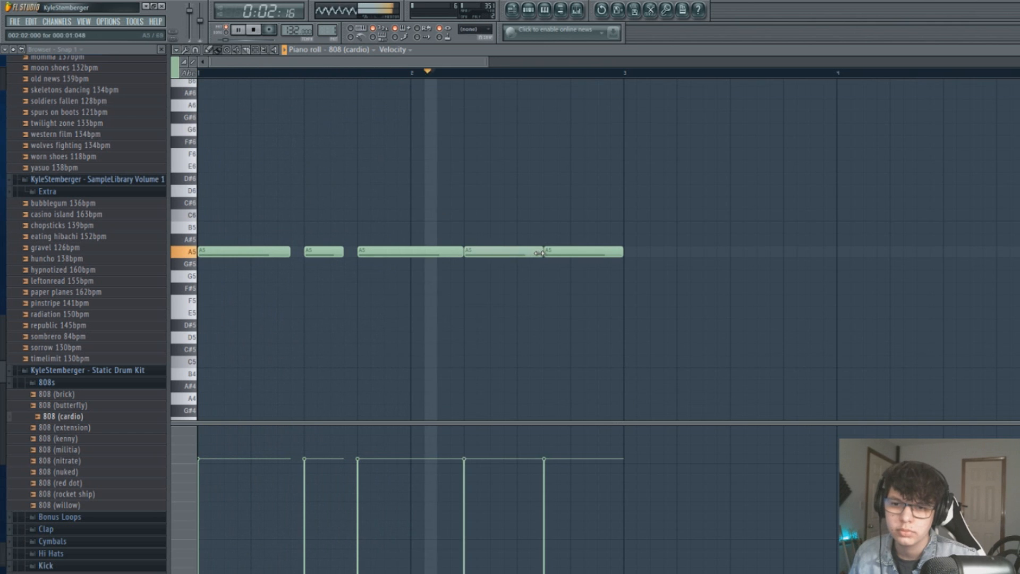
pyautogui.moveTo(543, 251); pyautogui.dragTo(530, 251)
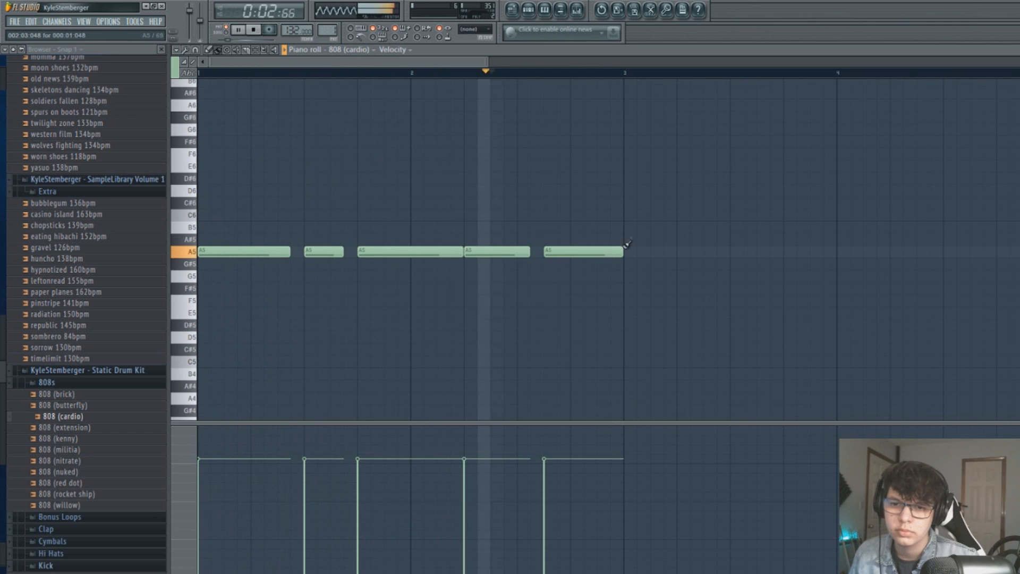
pyautogui.hotkey('ctrl', 'b')
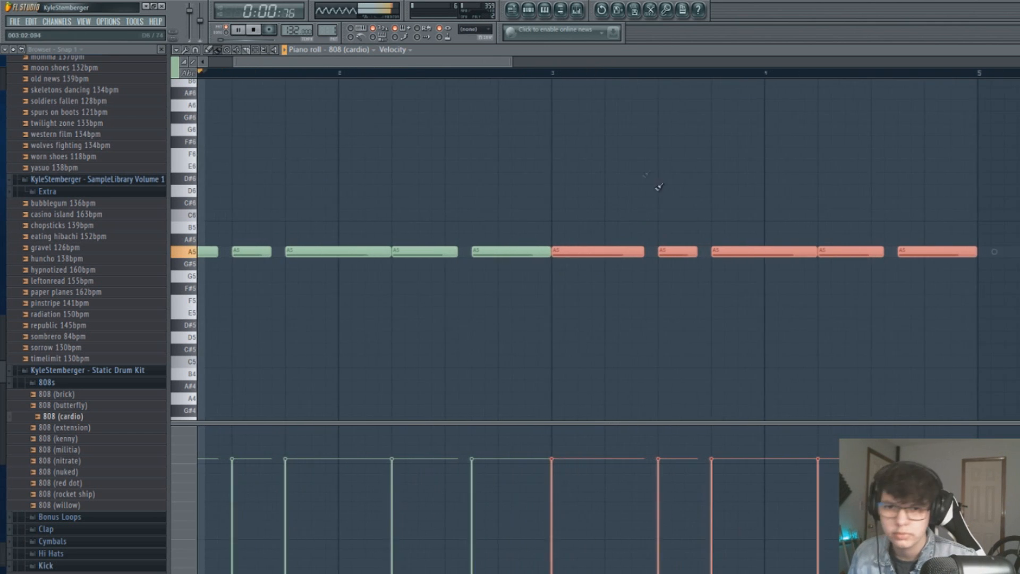
# Step: Rework the end of the four-bar 808 pattern into one E7 note followed by two B6 notes
pyautogui.moveTo(509, 62); pyautogui.dragTo(603, 68)
pyautogui.click(806, 201)
pyautogui.rightClick(807, 200)
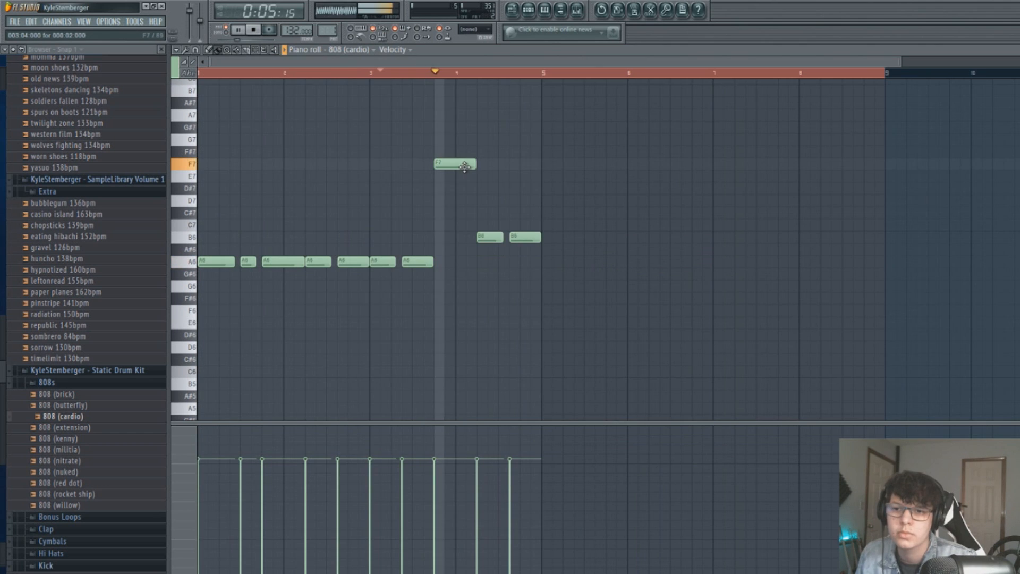
pyautogui.moveTo(465, 167); pyautogui.dragTo(465, 178)
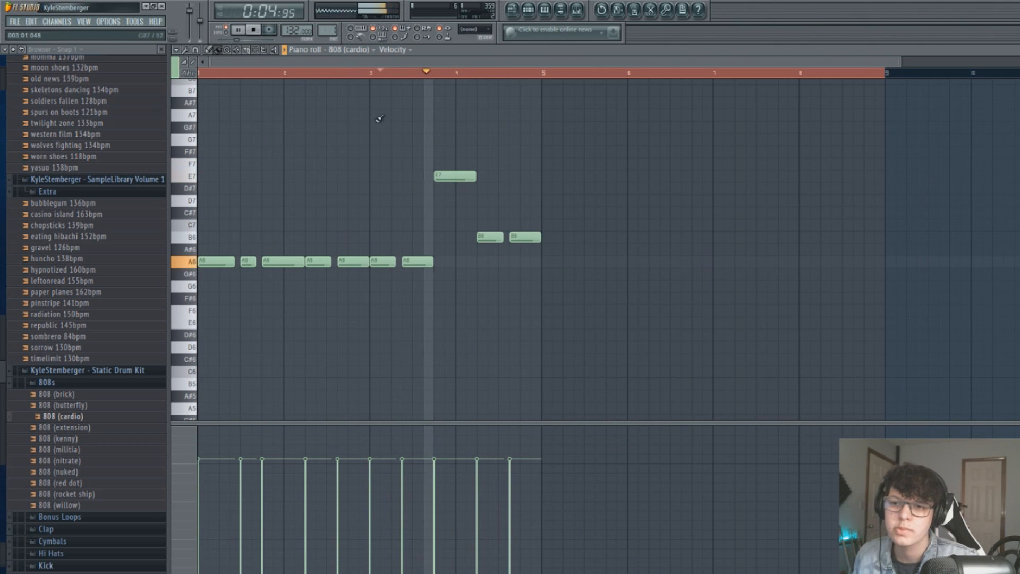
# Step: Duplicate the four-bar 808 pattern to eight bars and lower all its notes by two octaves
pyautogui.hotkey('ctrl', 'b')
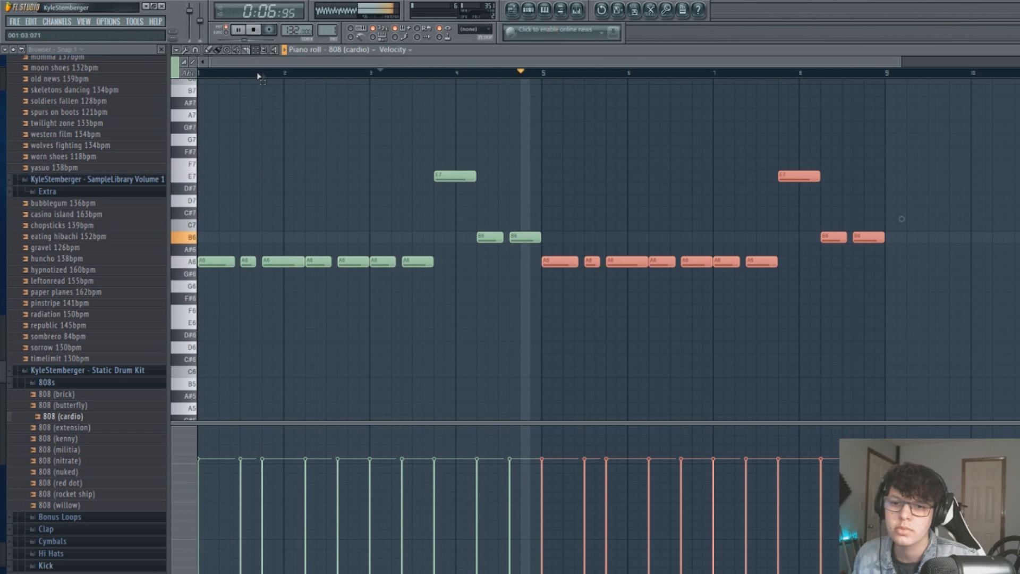
pyautogui.hotkey('ctrl', 'a')
pyautogui.hotkey('ctrl', 'Down')
pyautogui.hotkey('ctrl', 'space')
pyautogui.hotkey('ctrl', 'space')
pyautogui.hotkey('ctrl', 'Down')
pyautogui.keyDown('ctrl'); pyautogui.click(239, 83); pyautogui.keyUp('ctrl')
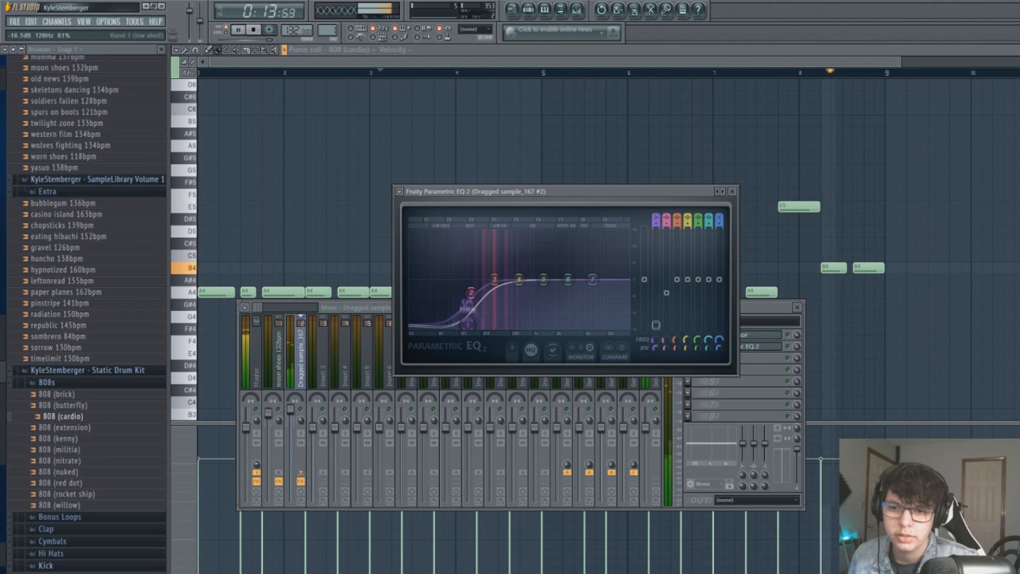
# Step: Deepen the low cut on the Dragged sample_167 #2 track by adjusting Fruity Parametric EQ 2's bands 1 and 2
pyautogui.moveTo(468, 324); pyautogui.dragTo(469, 329)
pyautogui.moveTo(472, 292); pyautogui.dragTo(488, 319)
pyautogui.moveTo(487, 319); pyautogui.dragTo(494, 316)
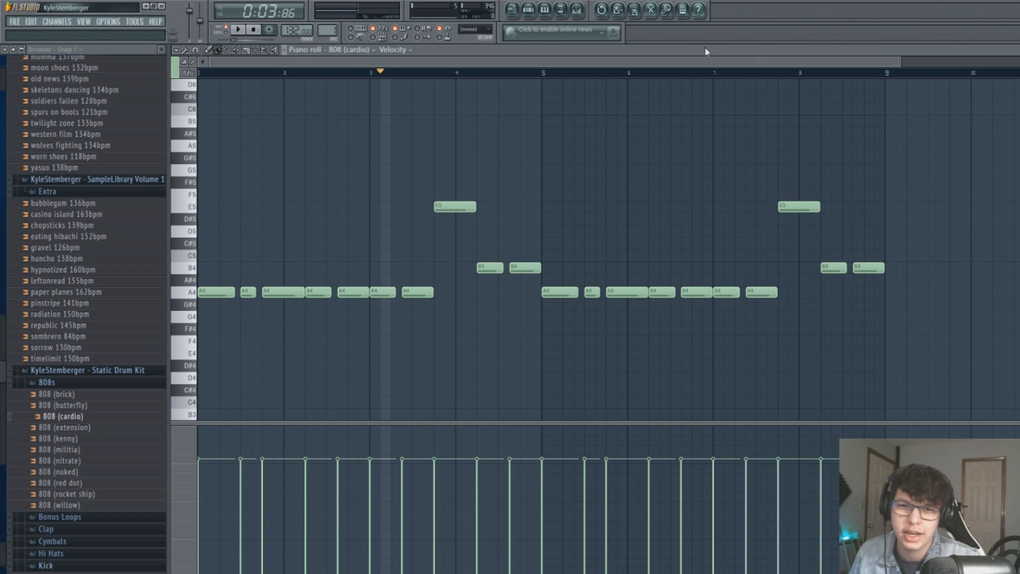
# Step: Change the piano roll snap and add short 808 slide notes at E5 and G#4 over bar 4's first B4 note
pyautogui.moveTo(904, 61); pyautogui.dragTo(630, 63)
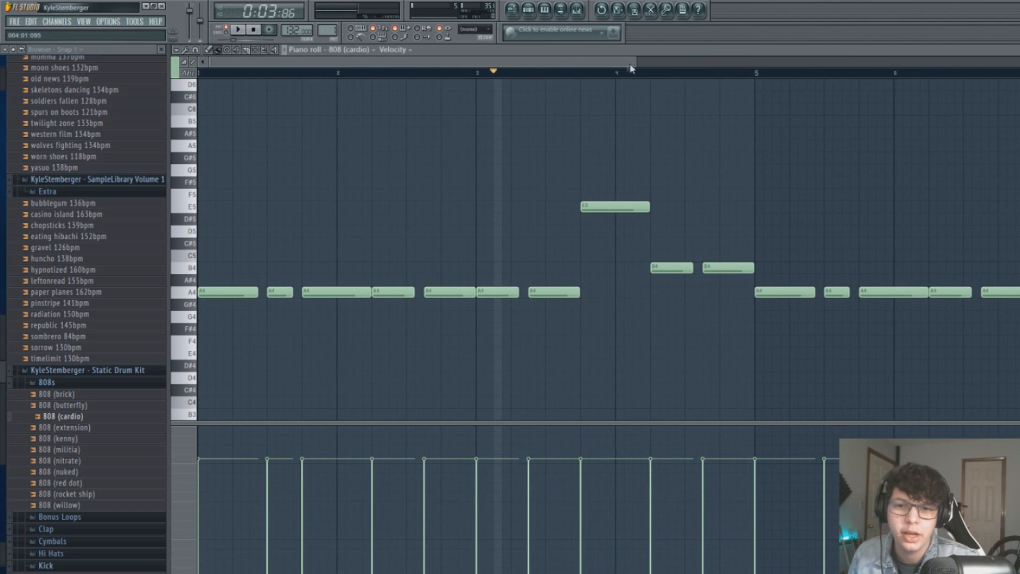
pyautogui.click(195, 49)
pyautogui.click(220, 131)
pyautogui.press('space')
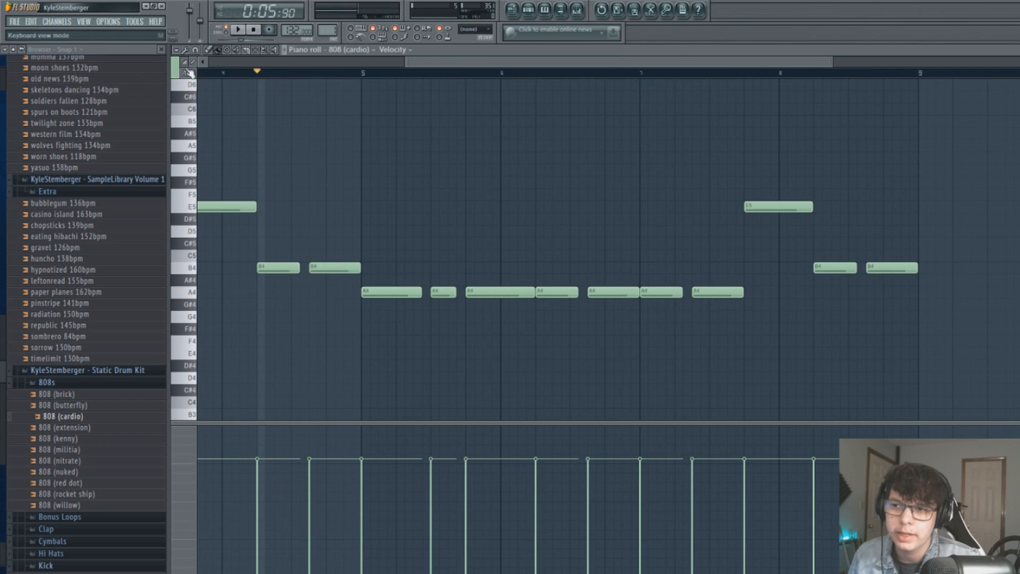
pyautogui.moveTo(441, 158); pyautogui.dragTo(273, 158)
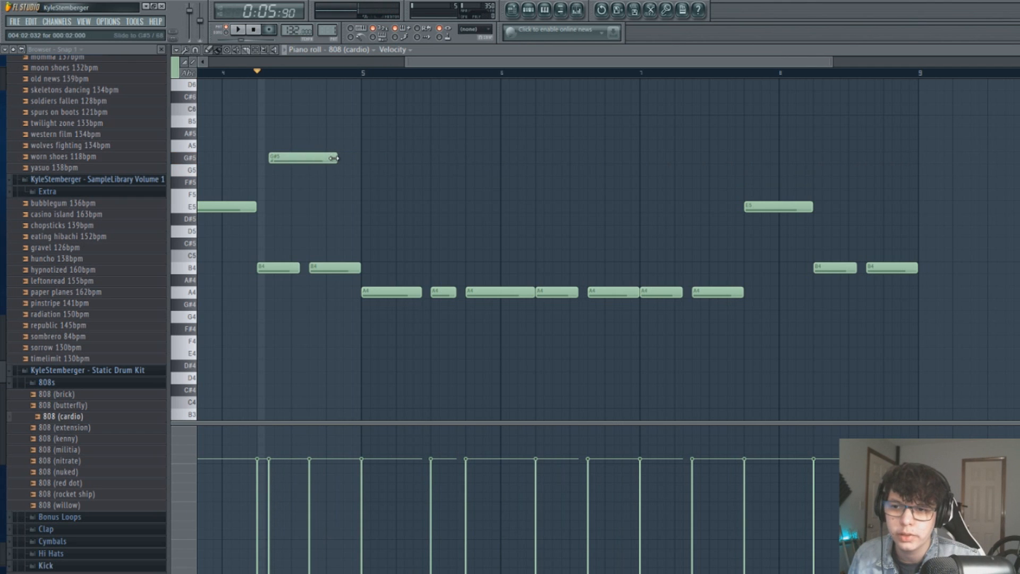
pyautogui.press('space')
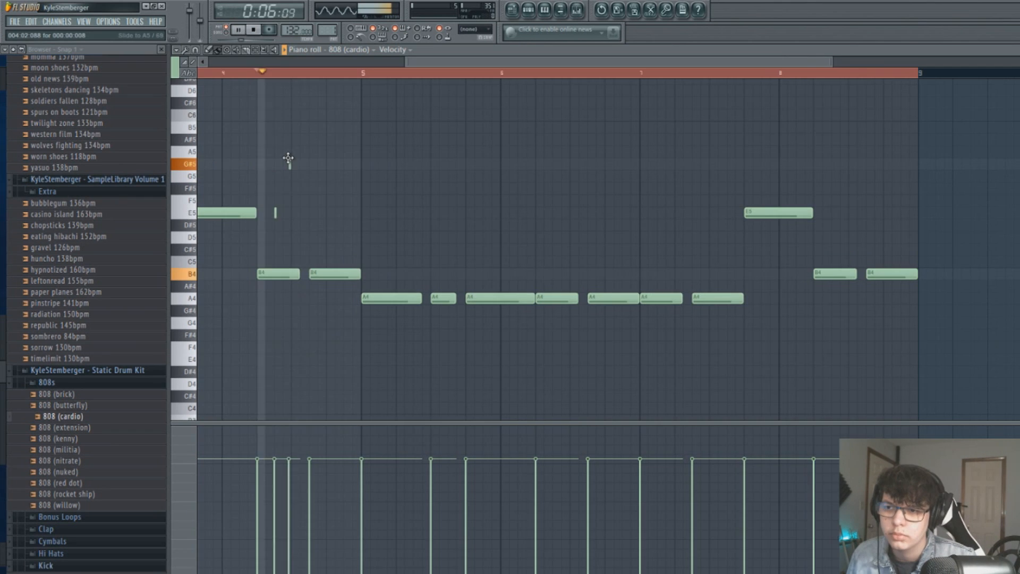
pyautogui.moveTo(290, 324); pyautogui.dragTo(290, 310)
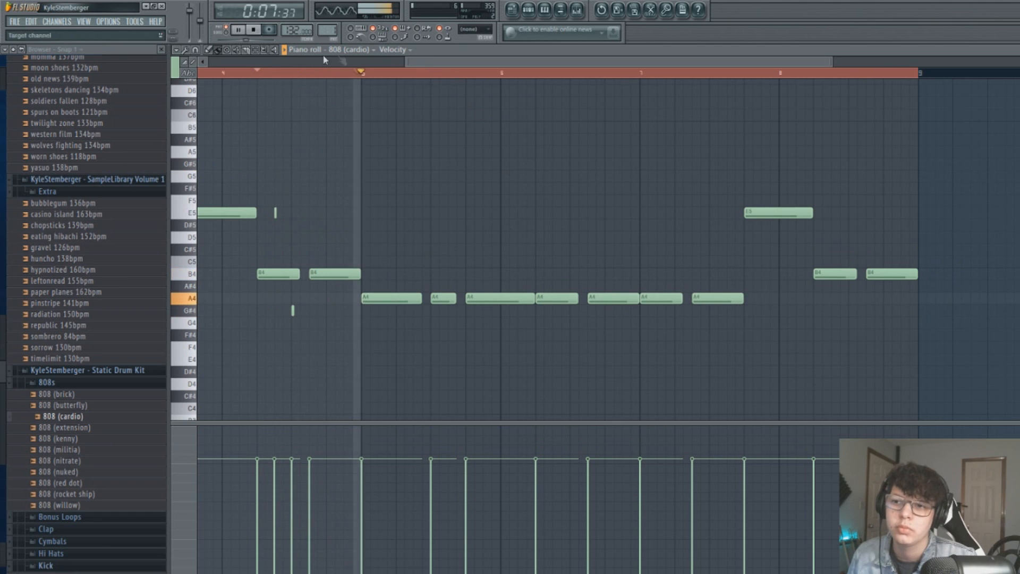
# Step: Add short 808 slide notes at A5 and A4 in bar 5 and at E6 and B5 in bar 8
pyautogui.click(435, 163)
pyautogui.press('space')
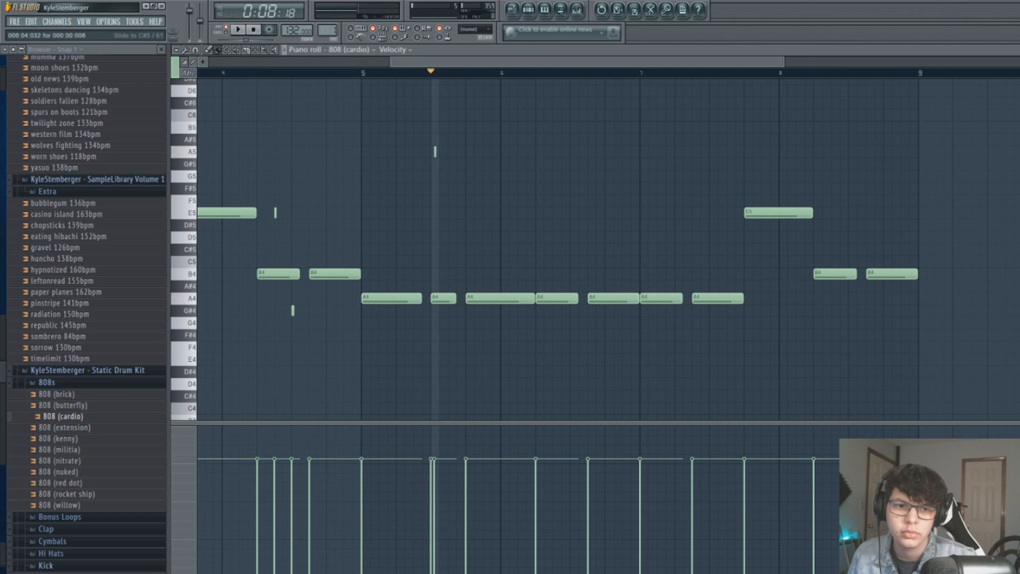
pyautogui.press('space')
pyautogui.moveTo(638, 293); pyautogui.dragTo(447, 299)
pyautogui.press('space')
pyautogui.press('space')
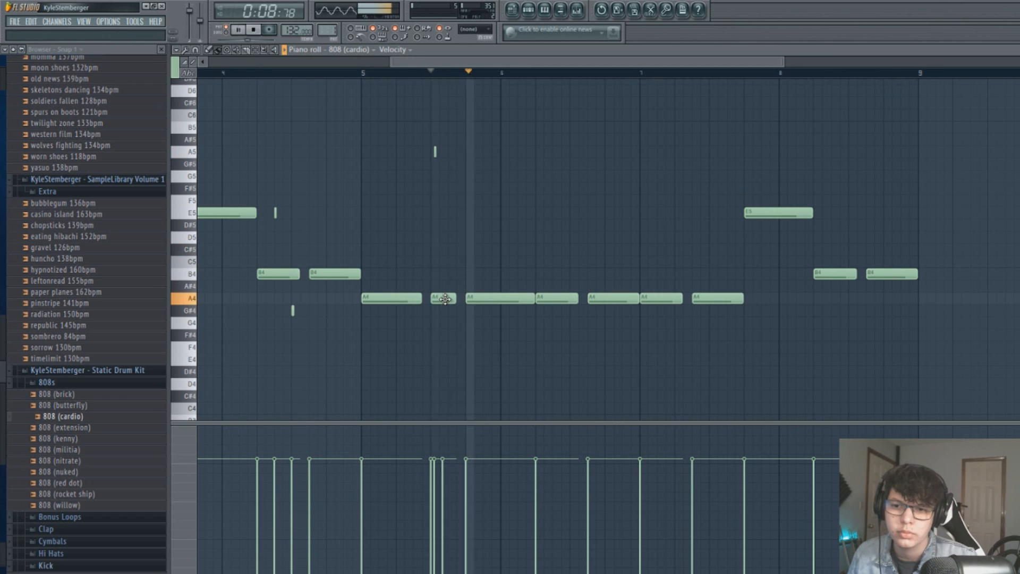
pyautogui.press('space')
pyautogui.press('space')
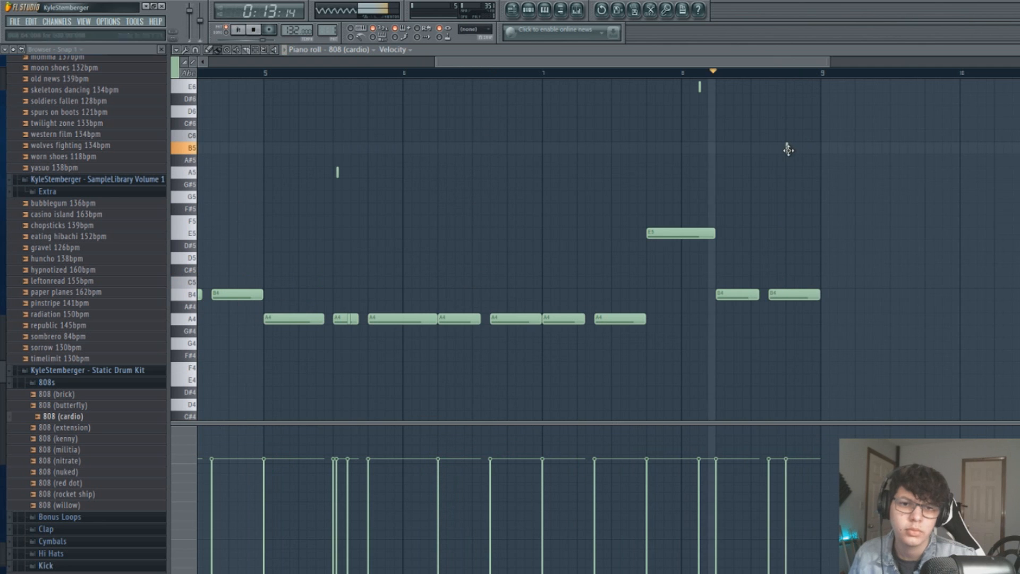
pyautogui.press('space')
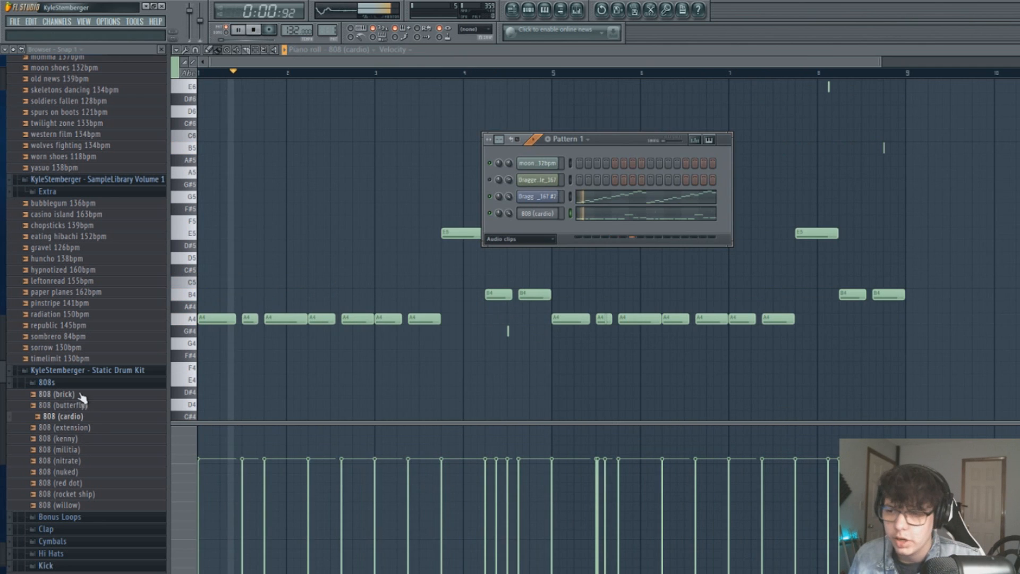
# Step: Add the snare (tee) sample from the Static Drum Kit's Snare folder as a new channel
pyautogui.click(80, 386)
pyautogui.scroll(-5, 81, 471)
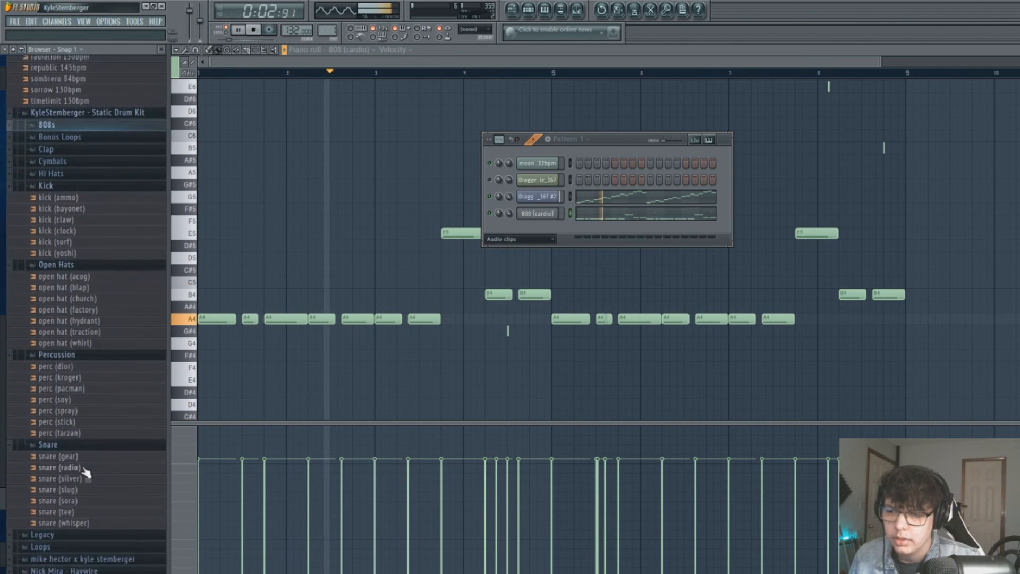
pyautogui.scroll(-1, 85, 472)
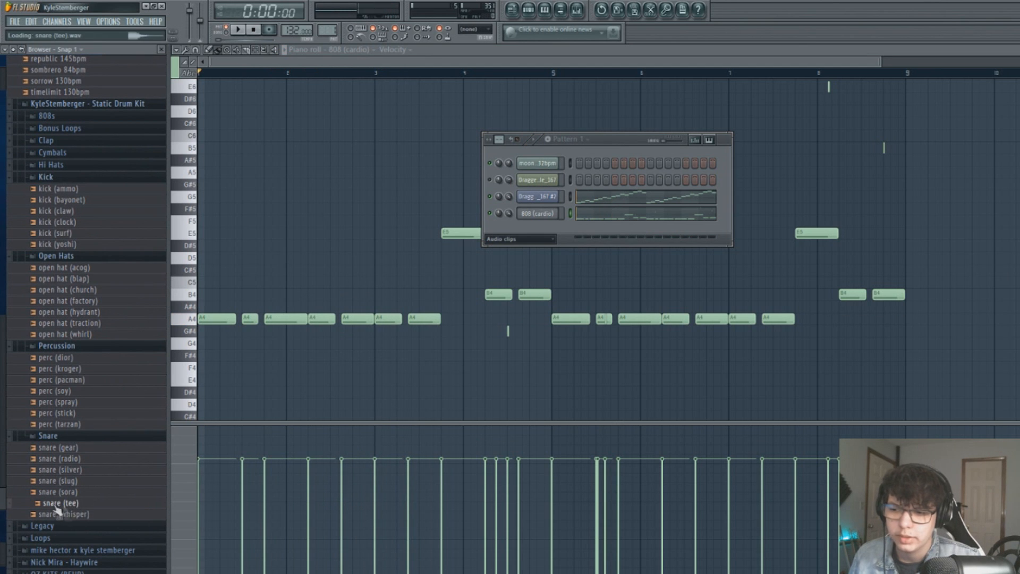
pyautogui.moveTo(552, 218); pyautogui.dragTo(538, 229)
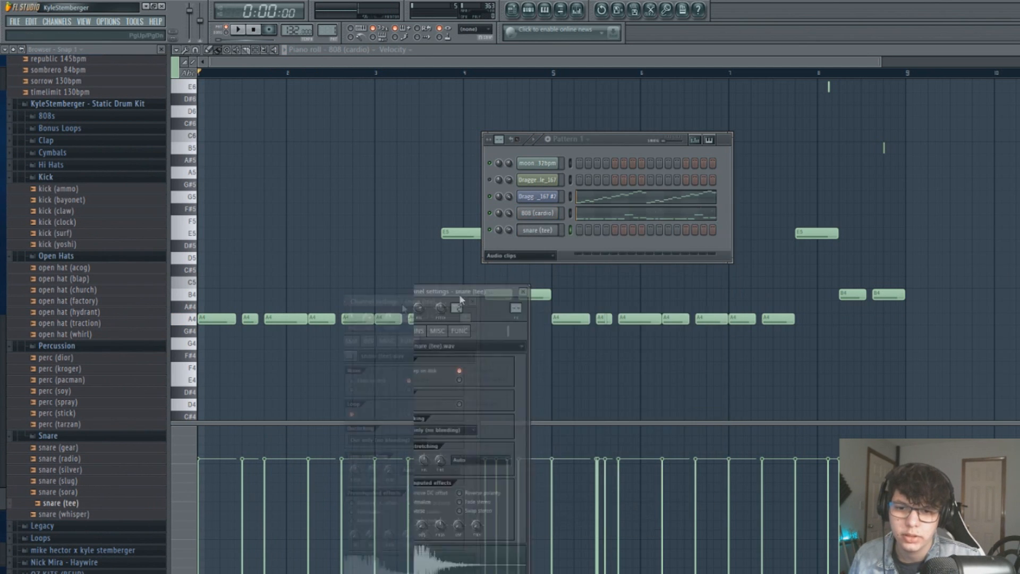
# Step: Put a snare (tee) hit on beat 3 of every bar across the pattern and lower the notes to A4
pyautogui.press('space')
pyautogui.click(650, 230)
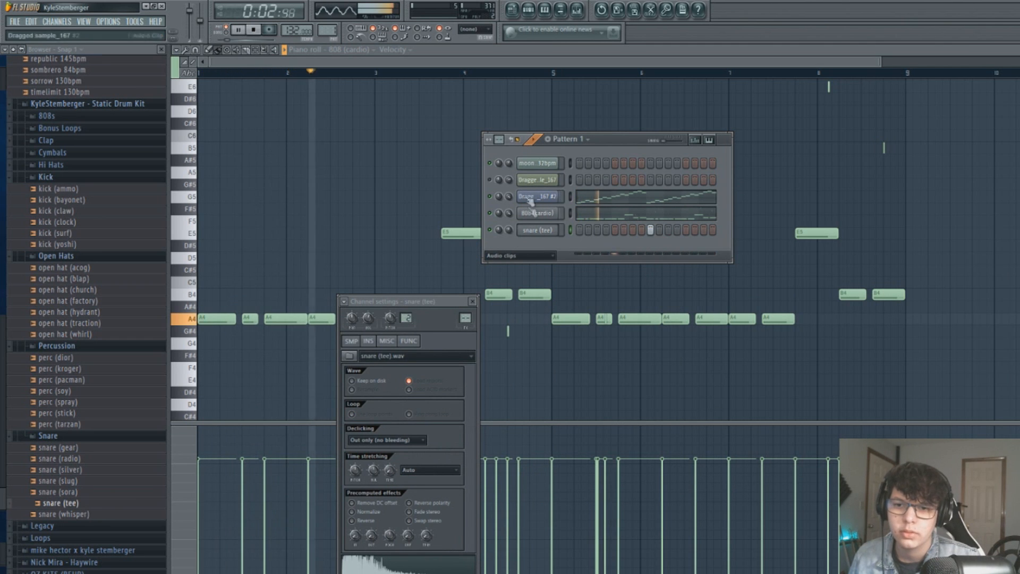
pyautogui.rightClick(539, 230)
pyautogui.click(574, 229)
pyautogui.press('space')
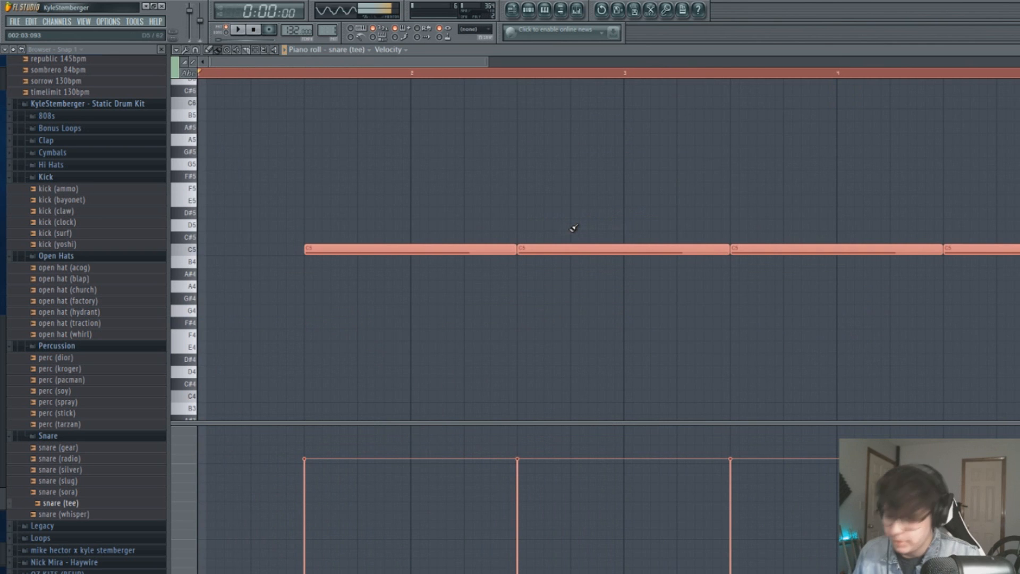
pyautogui.hotkey('shift', 'Down')
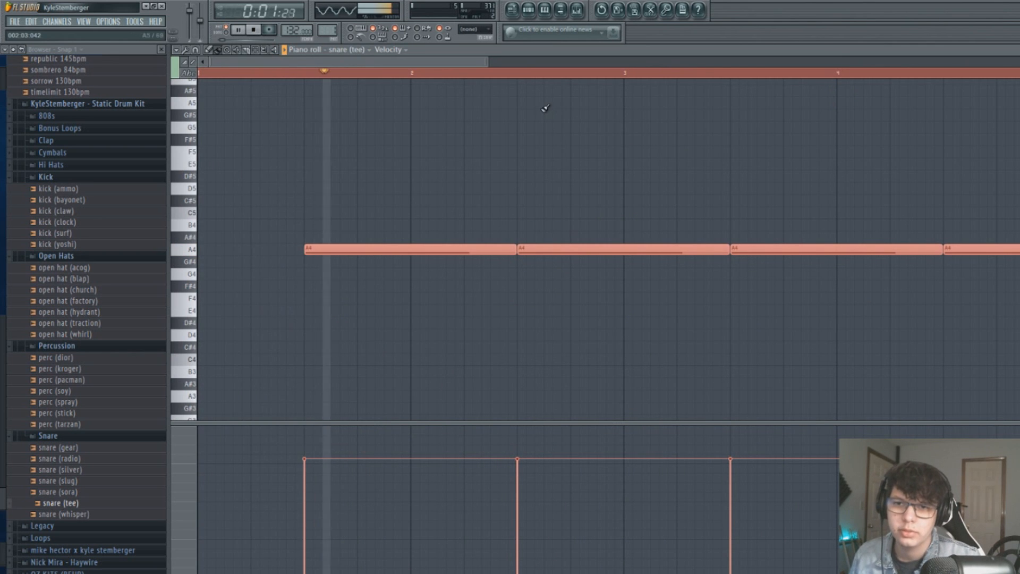
# Step: Audition the Static Drum Kit's hi hats and add hi hat (zim) as a new channel
pyautogui.click(544, 11)
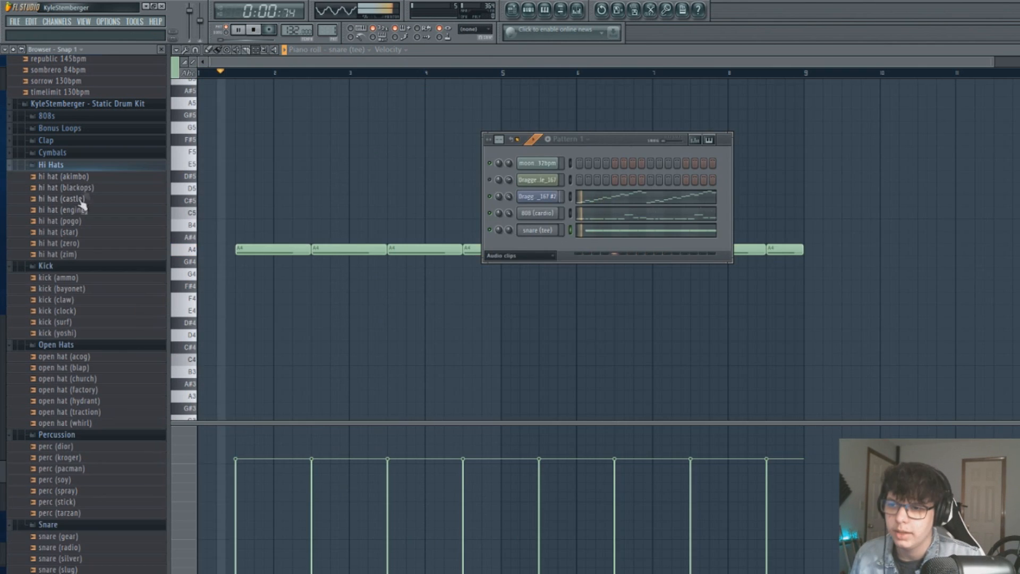
pyautogui.click(82, 245)
pyautogui.click(86, 233)
pyautogui.click(89, 222)
pyautogui.click(90, 211)
pyautogui.click(90, 200)
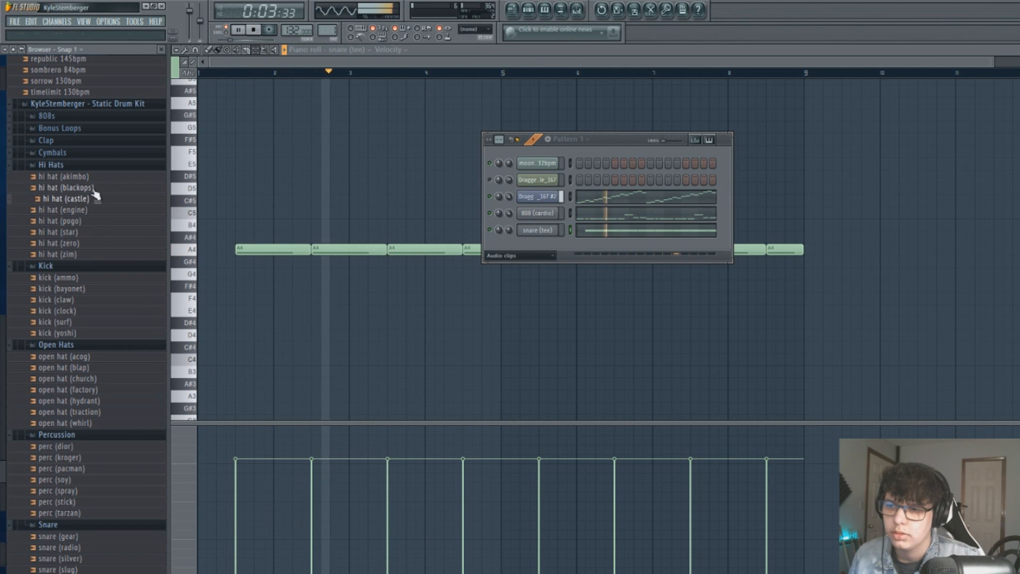
pyautogui.click(92, 189)
pyautogui.click(90, 178)
pyautogui.click(85, 232)
pyautogui.click(84, 245)
pyautogui.click(79, 255)
pyautogui.press('space')
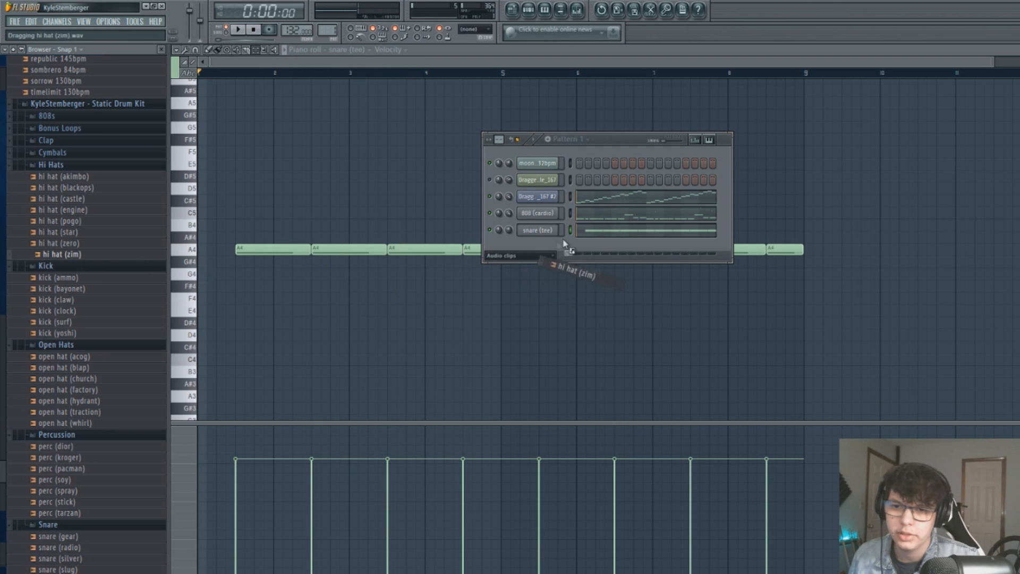
pyautogui.moveTo(531, 254); pyautogui.dragTo(540, 255)
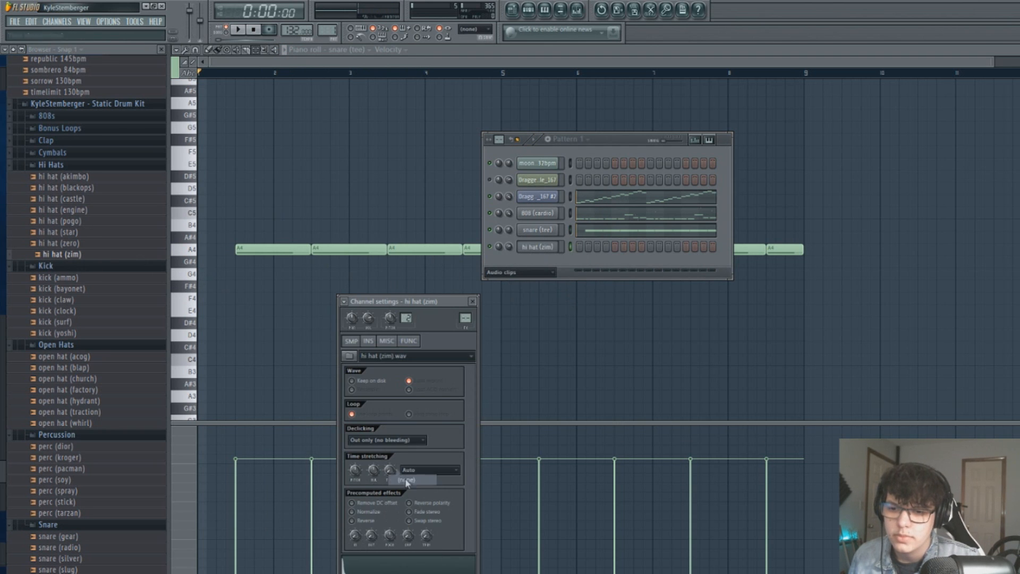
# Step: Fill the hi hat (zim) channel on every 2 steps and open its miscellaneous settings during playback
pyautogui.press('space')
pyautogui.rightClick(543, 249)
pyautogui.click(579, 324)
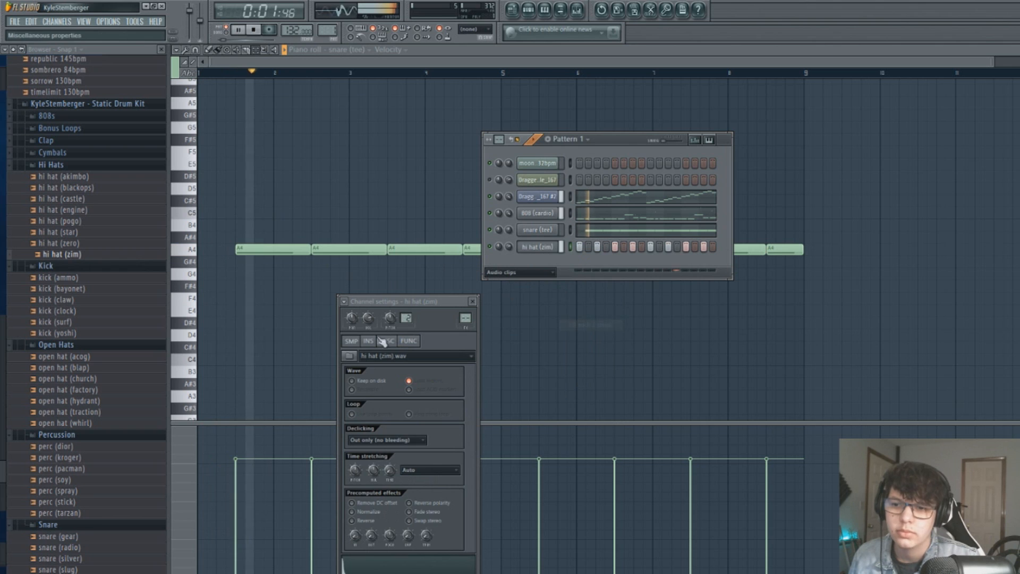
pyautogui.click(370, 342)
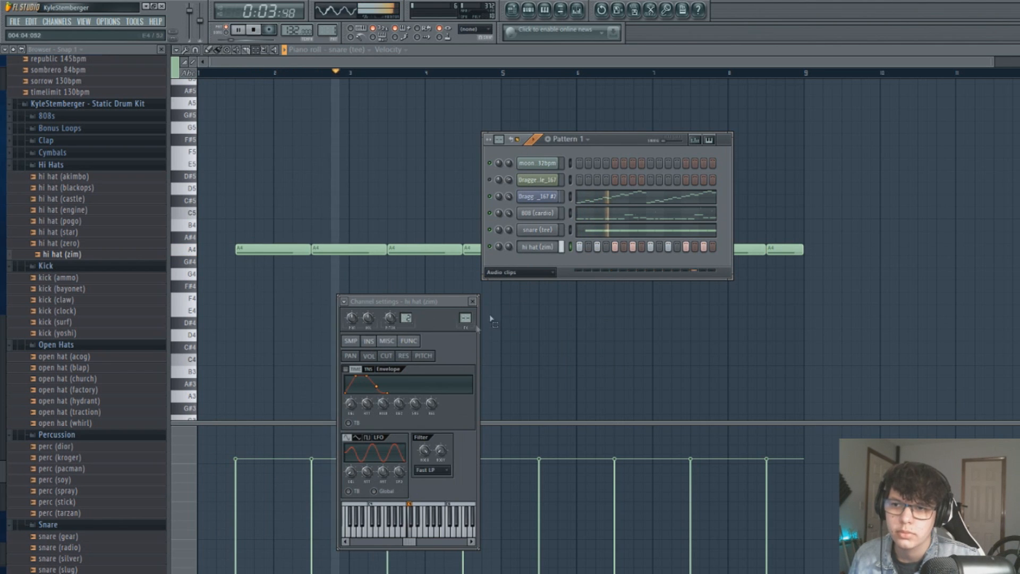
pyautogui.click(386, 341)
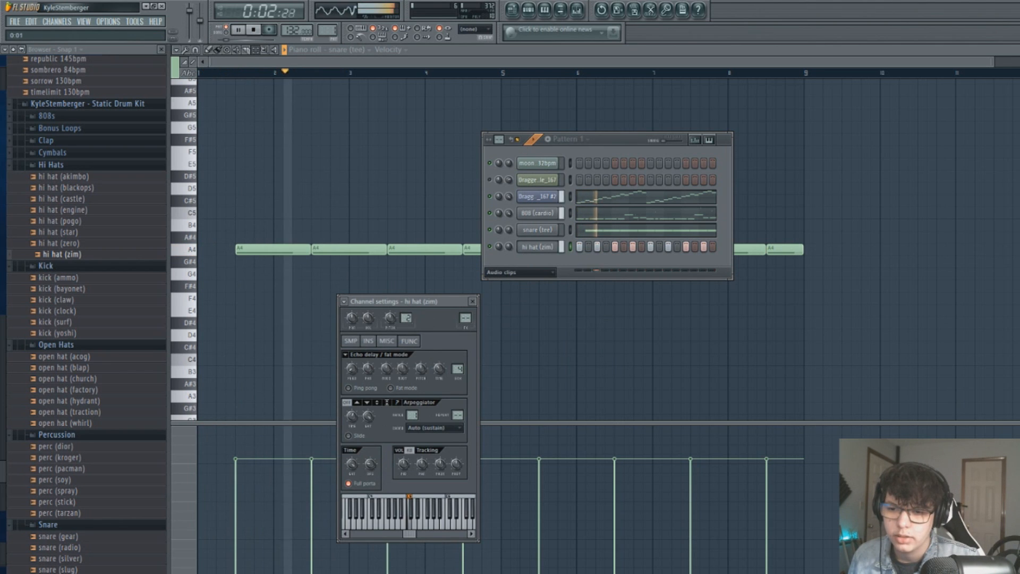
# Step: Raise the project tempo to 138 BPM and stop playback
pyautogui.moveTo(291, 32); pyautogui.dragTo(292, 28)
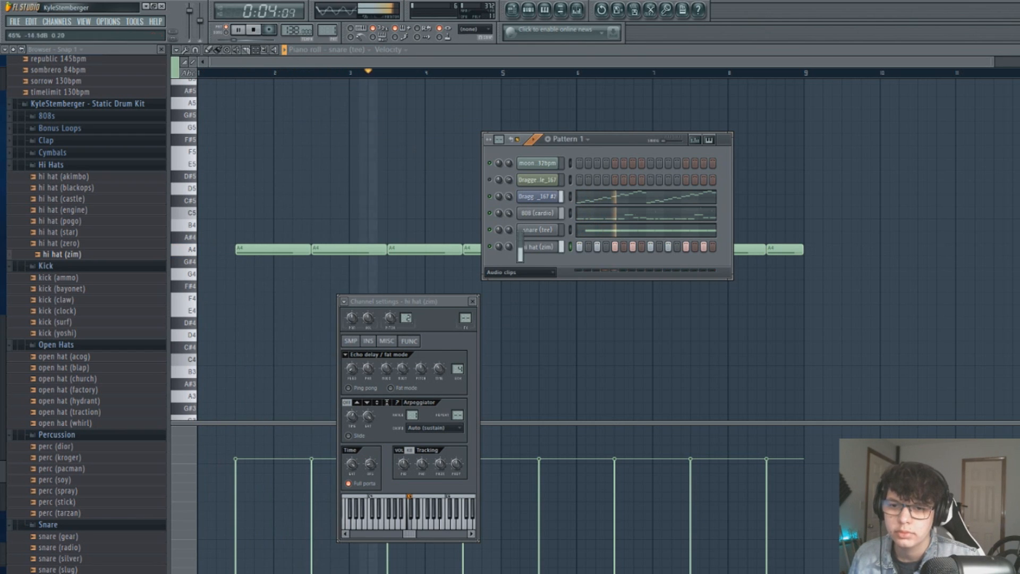
pyautogui.press('space')
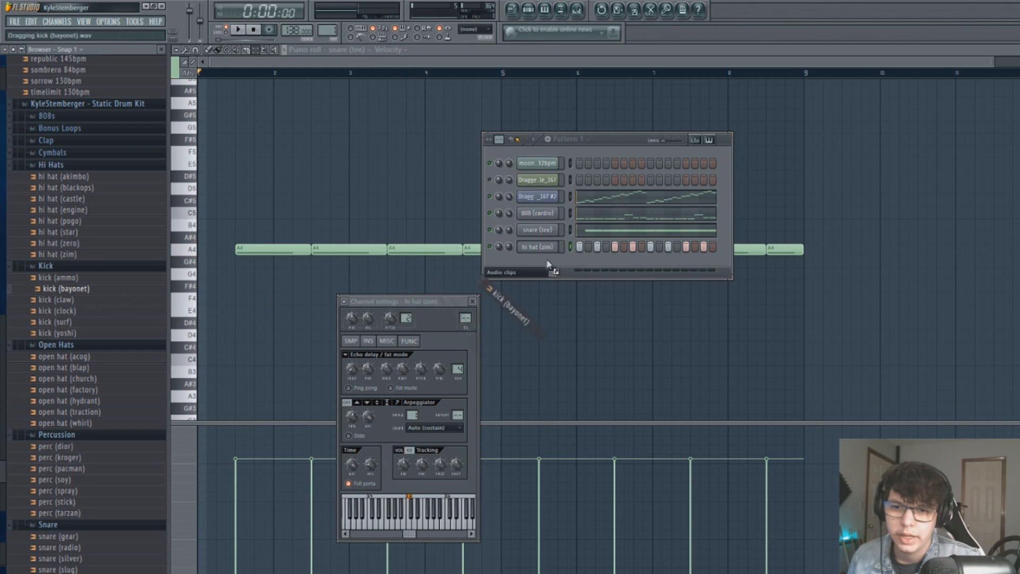
# Step: Add kick (bayonet) as a new channel and set its time-stretching time to none in the sample settings
pyautogui.moveTo(549, 264); pyautogui.dragTo(538, 265)
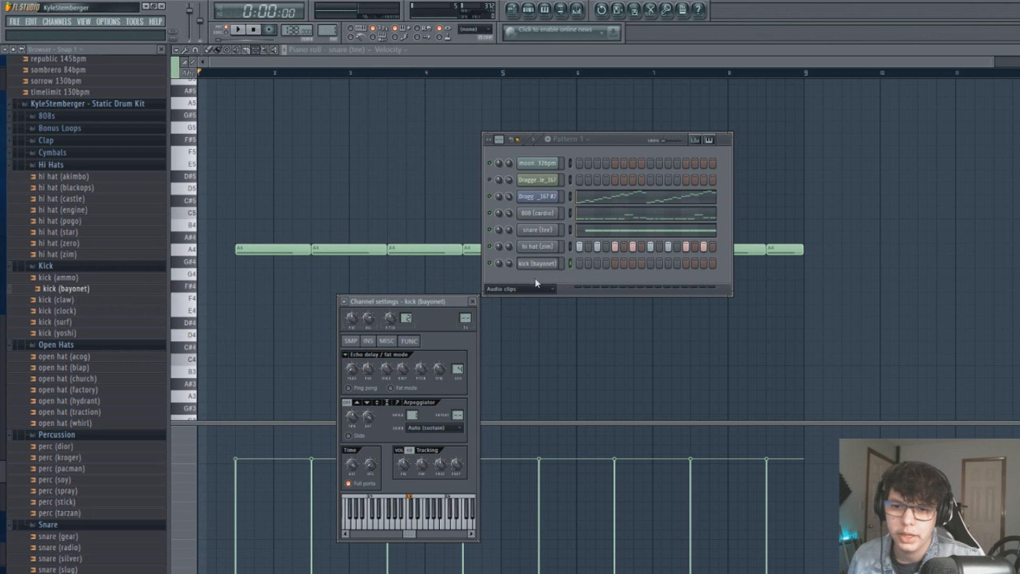
pyautogui.click(350, 340)
pyautogui.press('space')
pyautogui.rightClick(396, 472)
pyautogui.click(406, 476)
# Step: Place six B4 notes for the kick (bayonet) channel in its piano roll, from bar 1 to the start of bar 3
pyautogui.rightClick(533, 265)
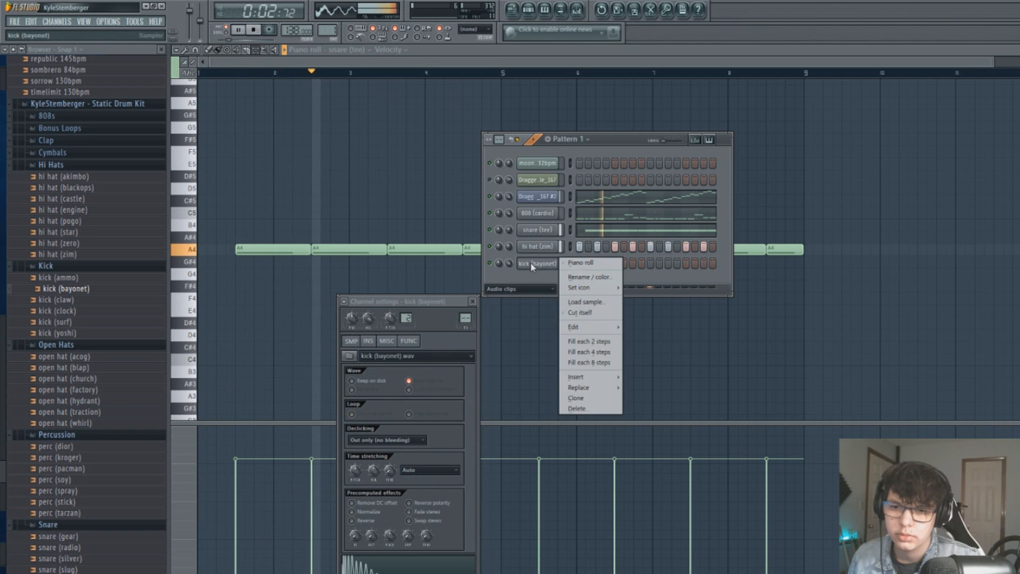
pyautogui.click(572, 263)
pyautogui.click(217, 49)
pyautogui.click(204, 260)
pyautogui.click(196, 49)
pyautogui.click(210, 131)
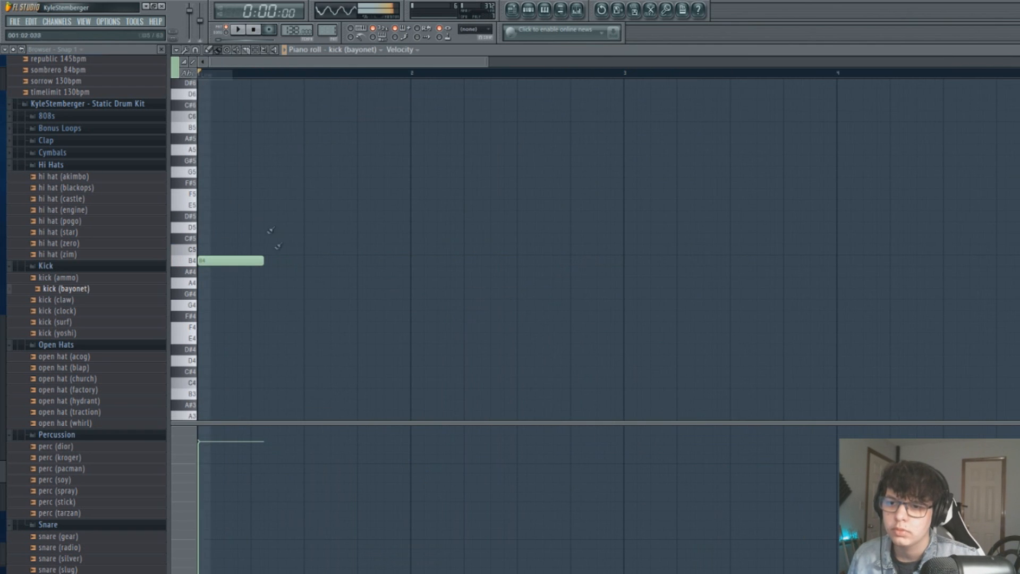
pyautogui.click(286, 261)
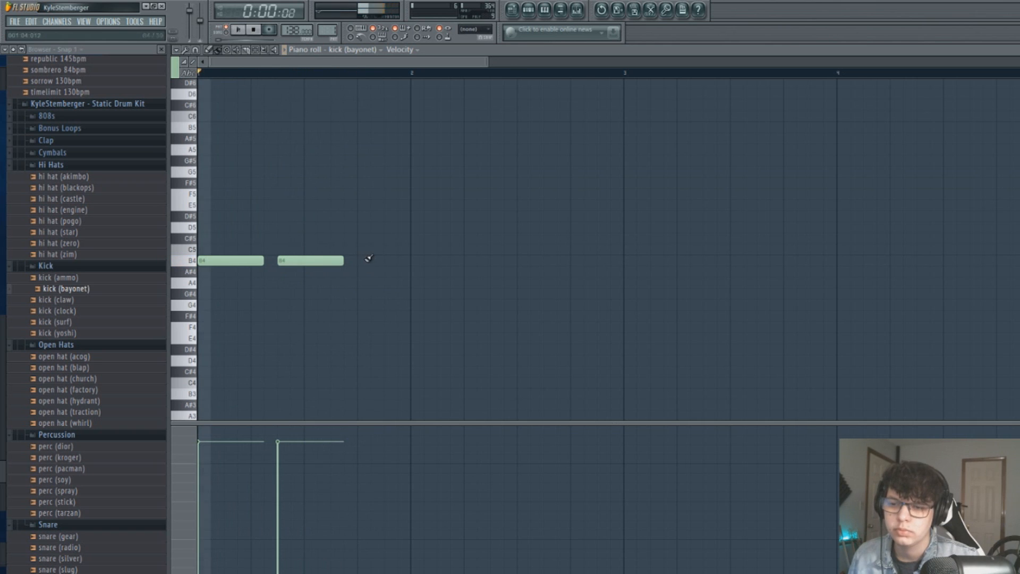
pyautogui.click(388, 261)
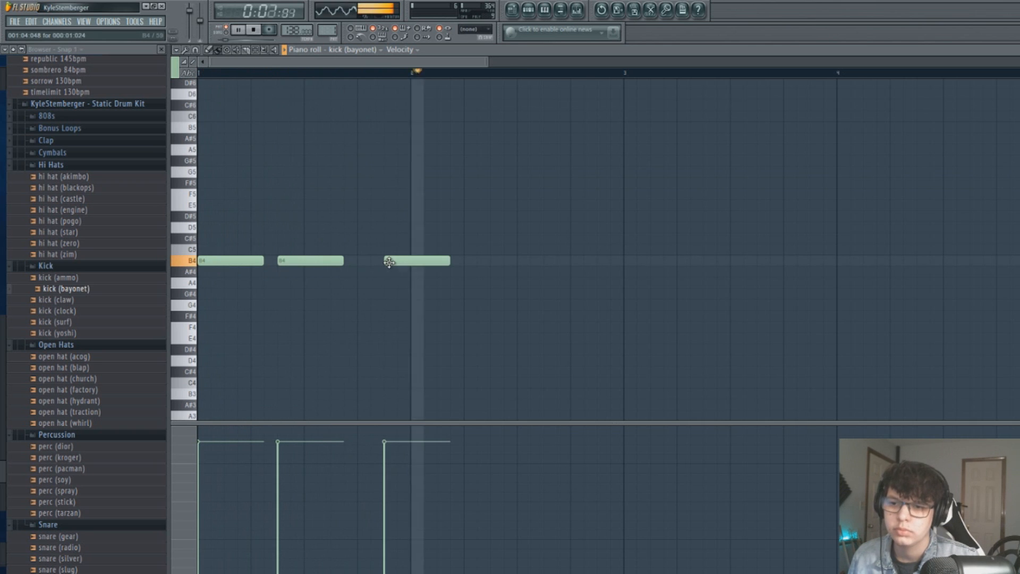
pyautogui.click(467, 261)
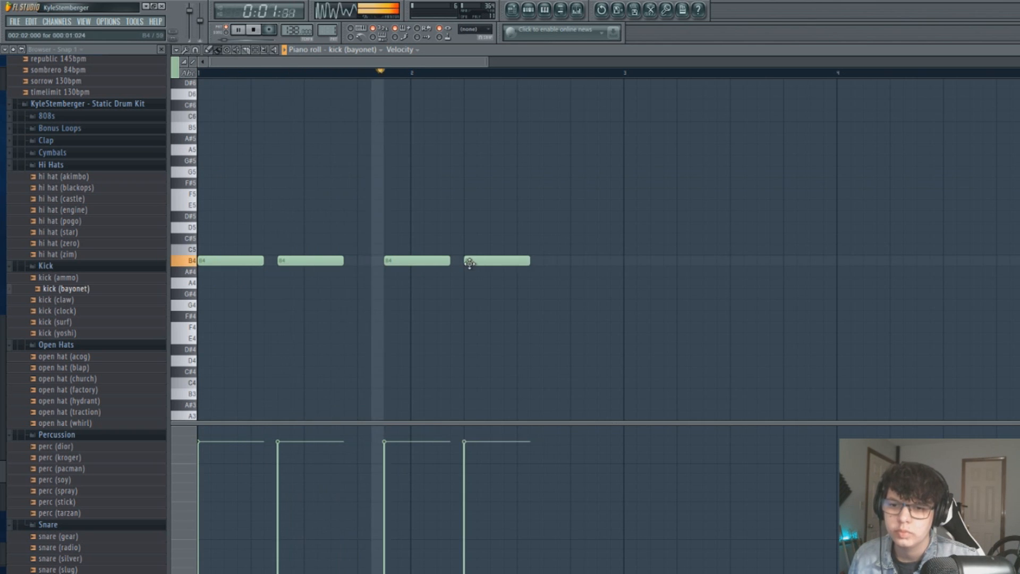
pyautogui.click(548, 261)
pyautogui.click(628, 261)
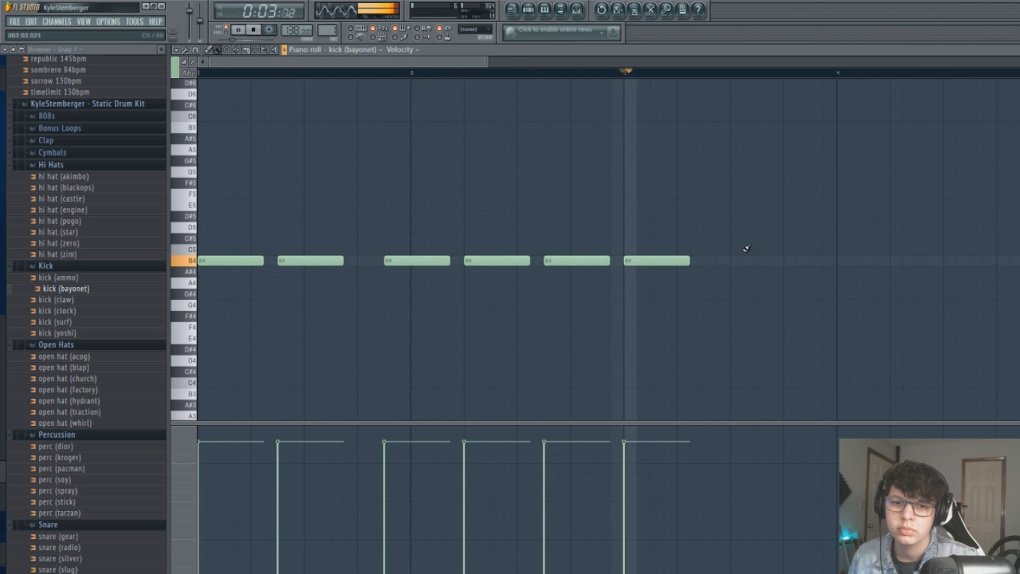
# Step: Add three more B4 kick notes, one late in bar 3 and two in bar 4, checking them during playback
pyautogui.click(814, 261)
pyautogui.rightClick(814, 261)
pyautogui.click(627, 74)
pyautogui.hscroll(5, 565, 85)
pyautogui.press('space')
pyautogui.press('space')
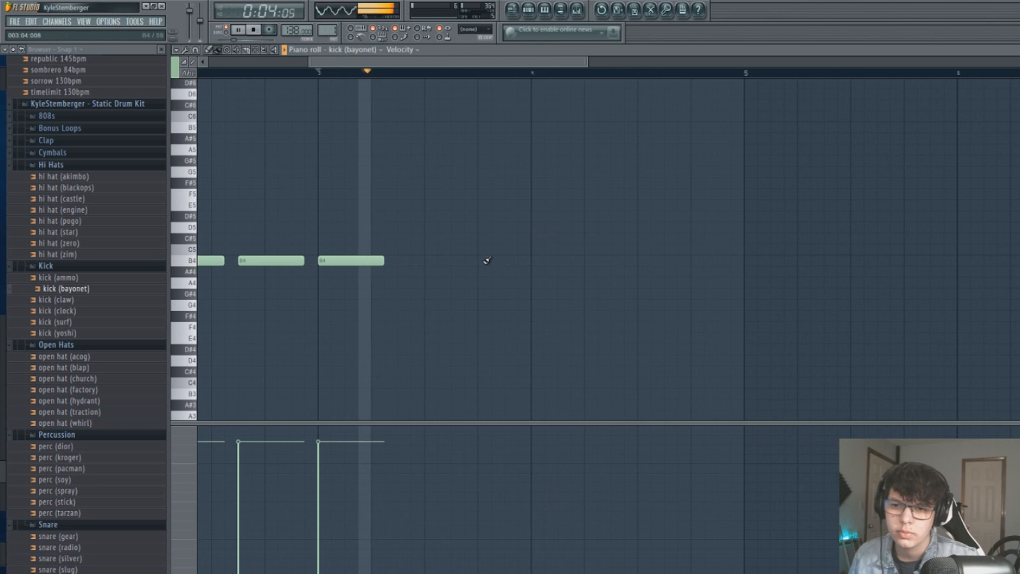
pyautogui.click(482, 261)
pyautogui.press('space')
pyautogui.press('space')
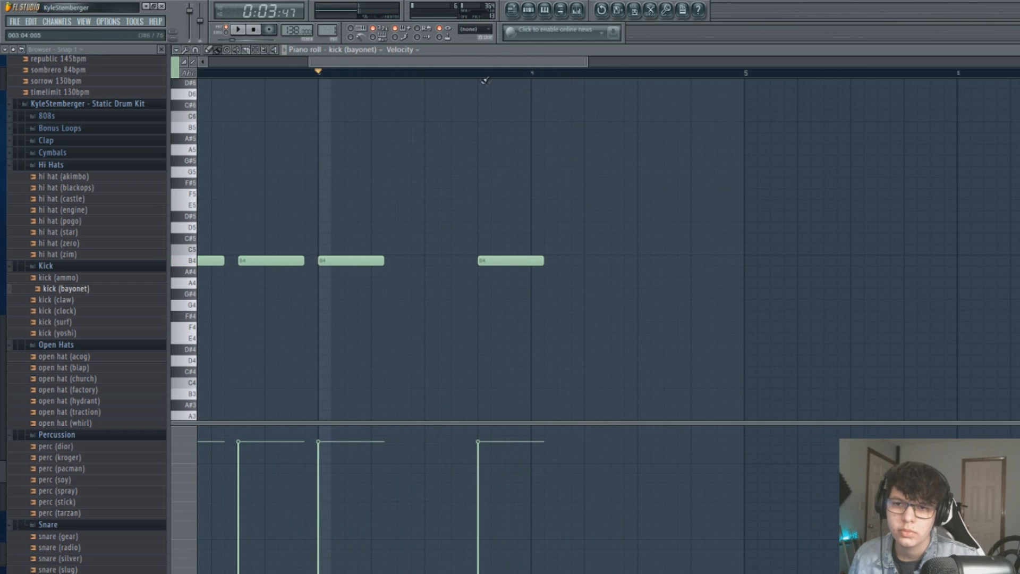
pyautogui.click(592, 260)
pyautogui.click(670, 261)
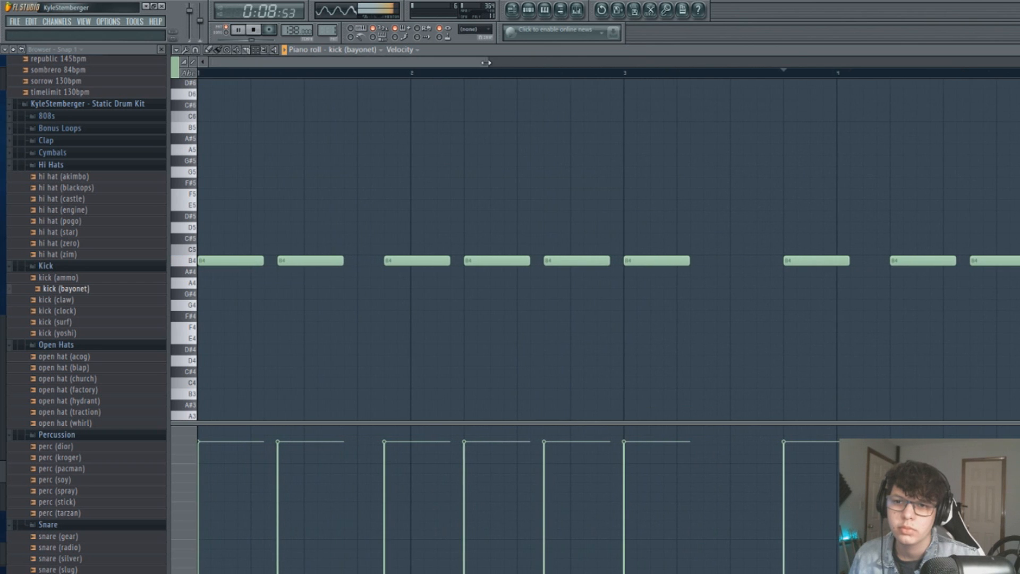
# Step: Duplicate the four-bar kick pattern into bars 5 to 8 and transpose all kick notes down to A#4
pyautogui.moveTo(486, 62); pyautogui.dragTo(802, 62)
pyautogui.hotkey('ctrl', 'b')
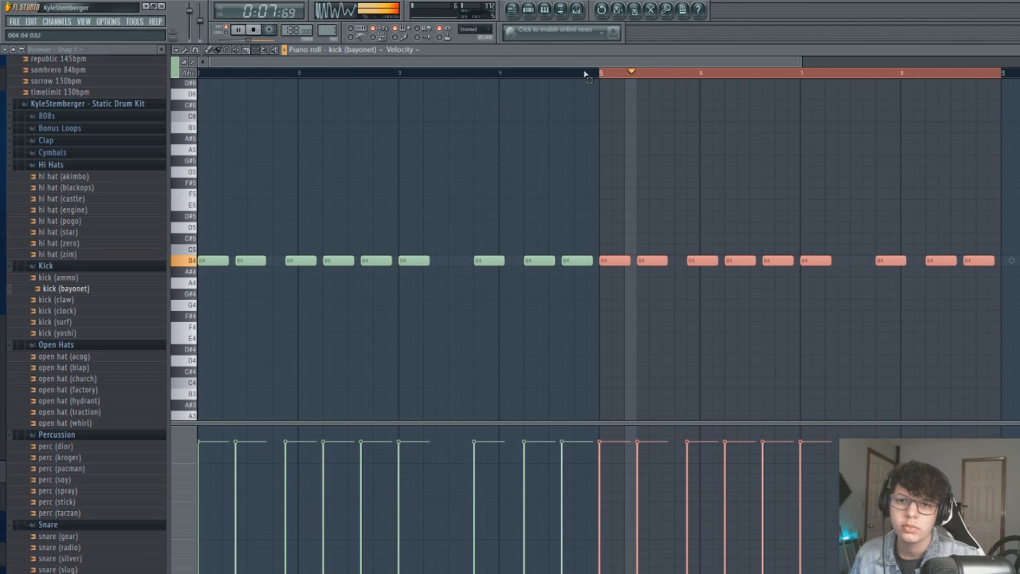
pyautogui.hotkey('ctrl', 'a')
pyautogui.press('Down')
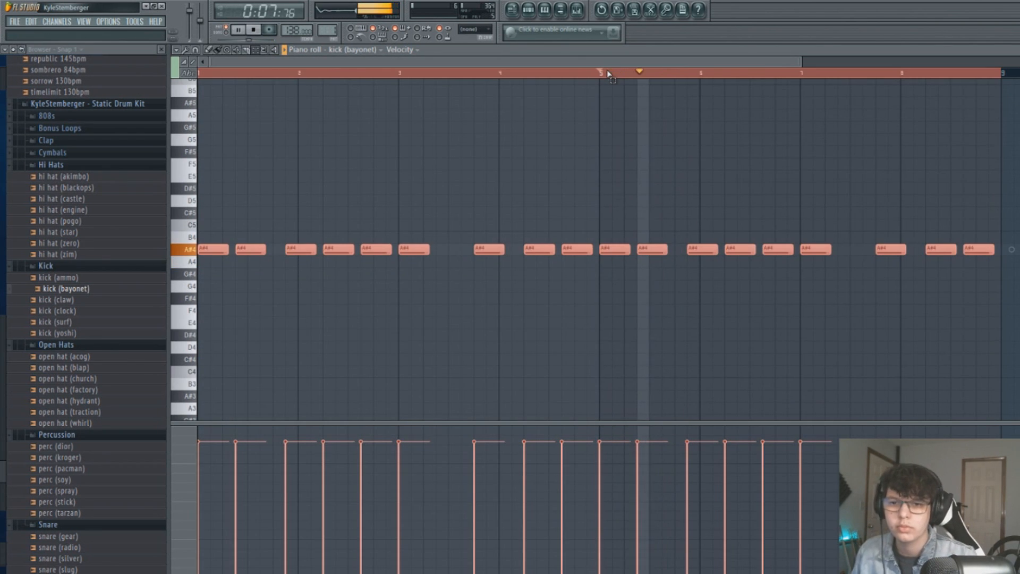
pyautogui.click(529, 11)
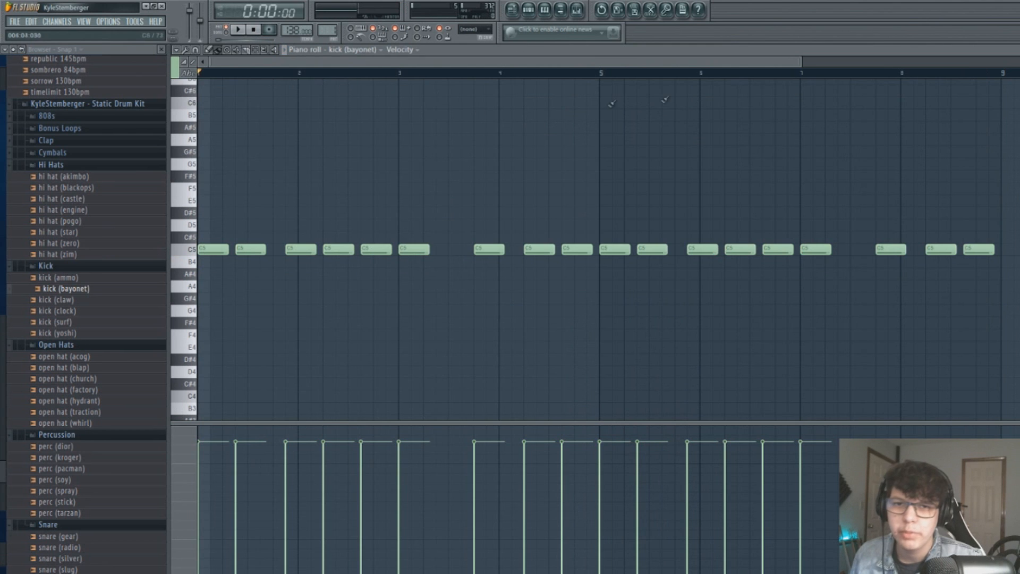
# Step: Select all the kick notes, lower them to A4 and play the pattern
pyautogui.moveTo(800, 63); pyautogui.dragTo(929, 86)
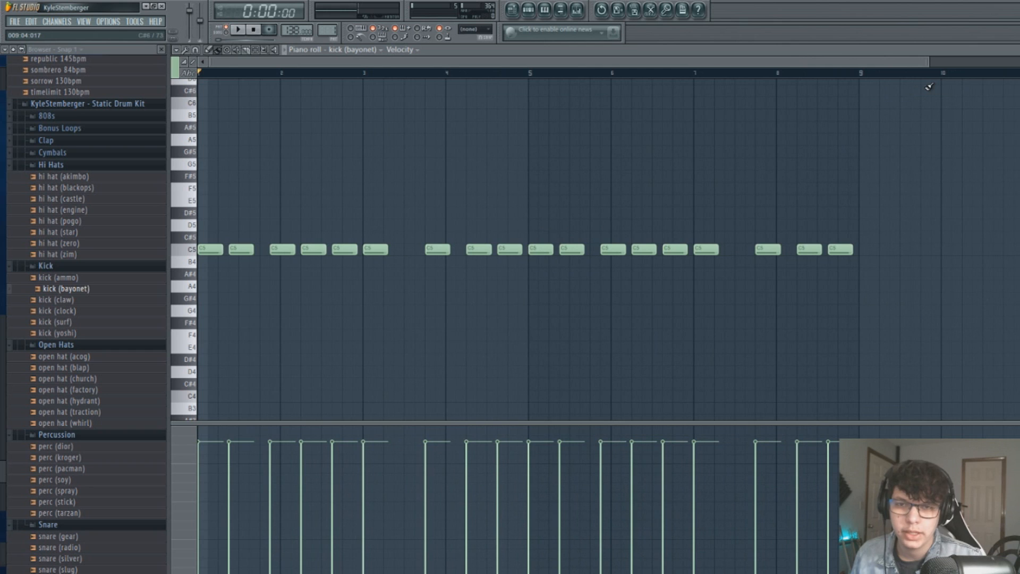
pyautogui.hotkey('ctrl', 'a')
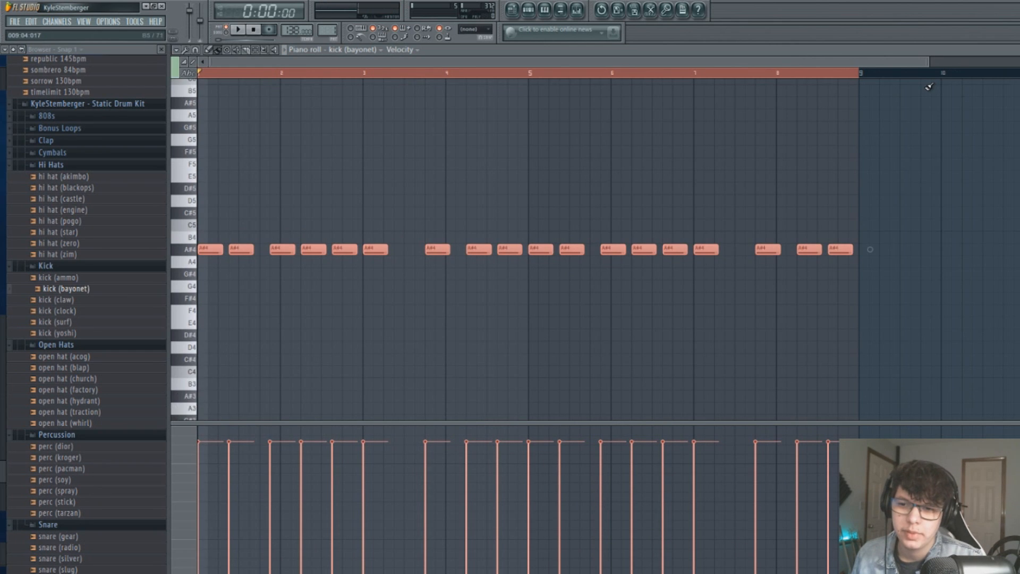
pyautogui.press('Down')
pyautogui.press('space')
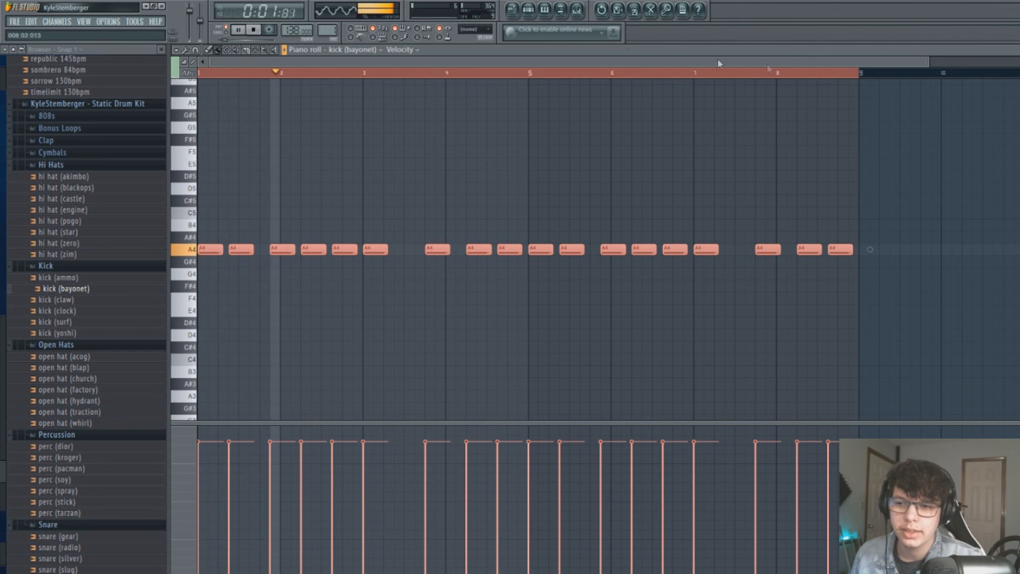
# Step: Add snare (radio) as a new channel and enable the envelope in its instrument settings
pyautogui.press('F6')
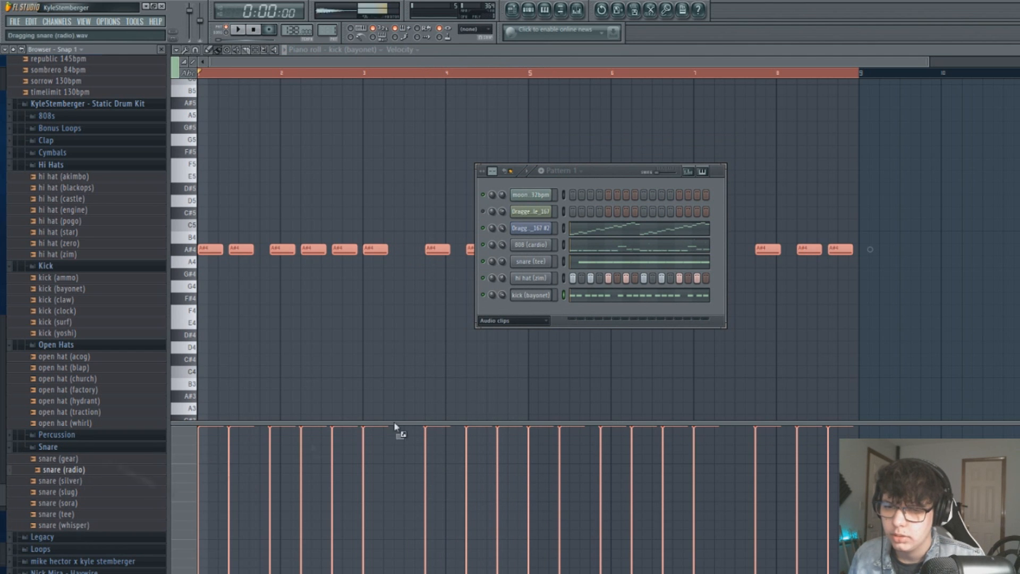
pyautogui.moveTo(537, 314); pyautogui.dragTo(532, 317)
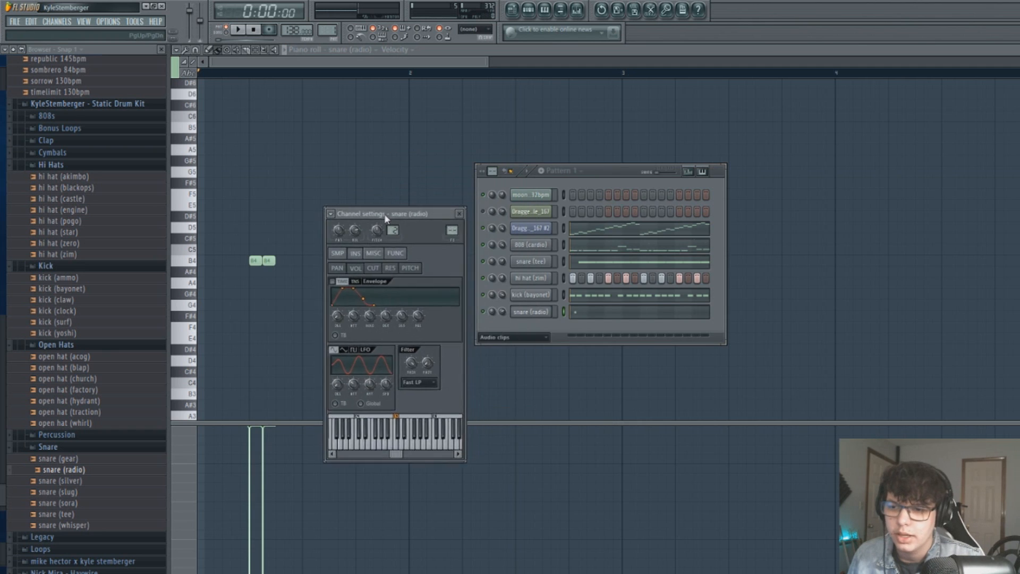
pyautogui.moveTo(351, 210); pyautogui.dragTo(554, 154)
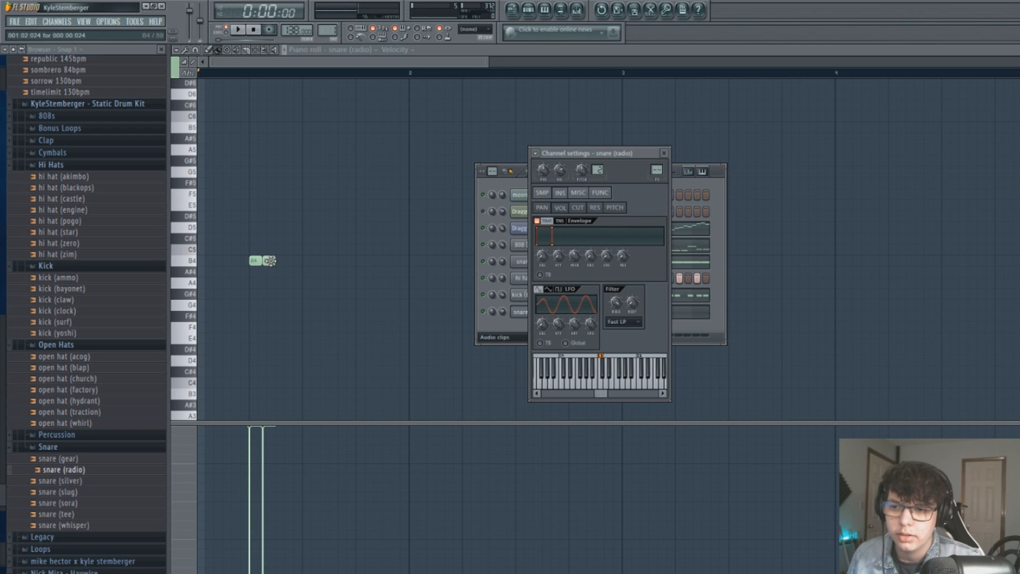
# Step: Shorten the second snare (radio) note in bar 1 and shift both notes slightly earlier and down to A4
pyautogui.click(270, 260)
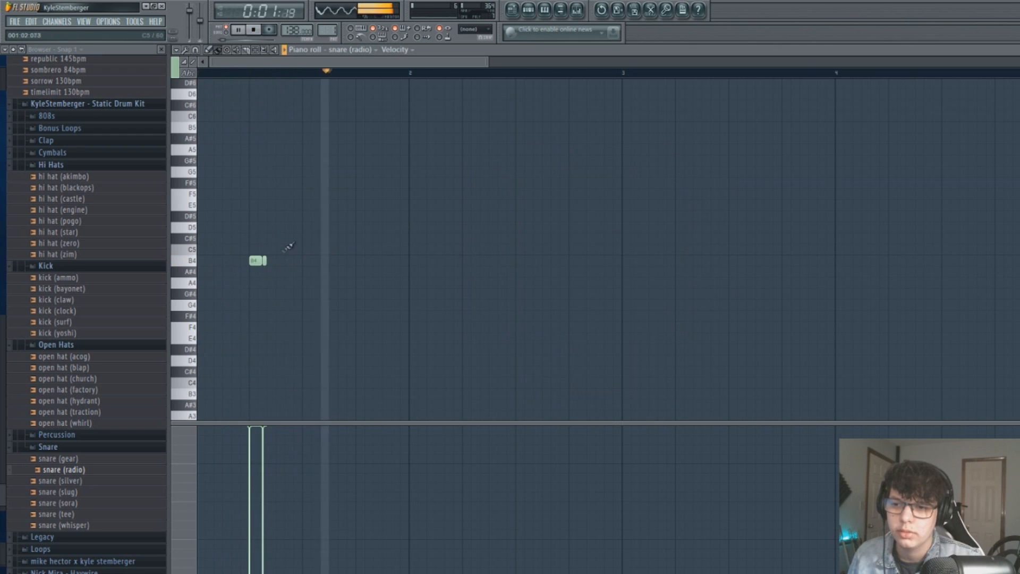
pyautogui.press('space')
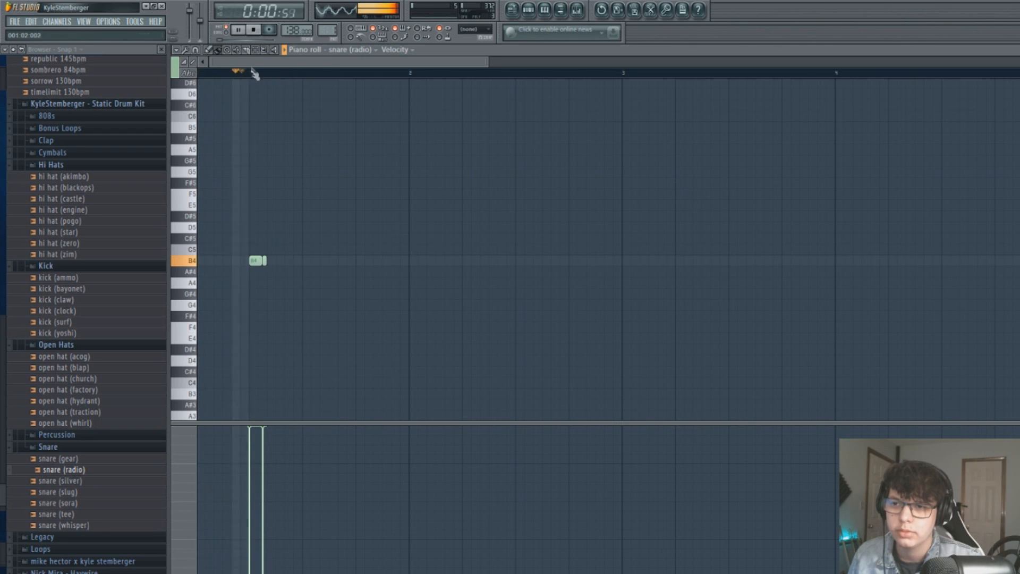
pyautogui.press('space')
pyautogui.hotkey('ctrl', 'a')
pyautogui.press('space')
pyautogui.hotkey('shift', 'Left')
pyautogui.hotkey('shift', 'Down')
pyautogui.hotkey('shift', 'Down')
pyautogui.press('space')
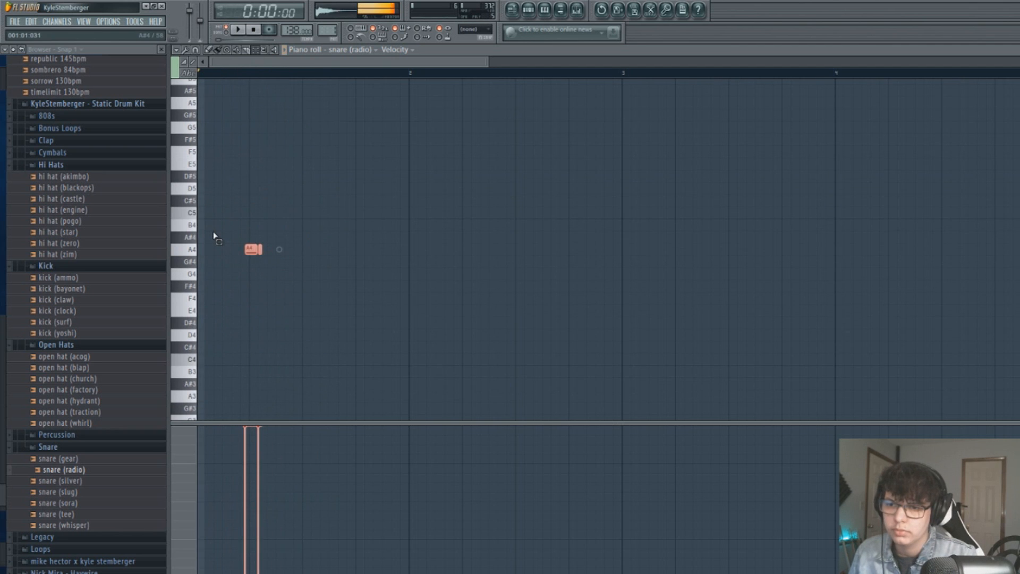
# Step: Fine-tune the pitch and timing of the two snare (radio) notes in bar 1 and play them back
pyautogui.press('space')
pyautogui.hotkey('shift', 'Down')
pyautogui.hotkey('shift', 'Down')
pyautogui.hotkey('shift', 'Right')
pyautogui.hotkey('shift', 'Up')
pyautogui.press('space')
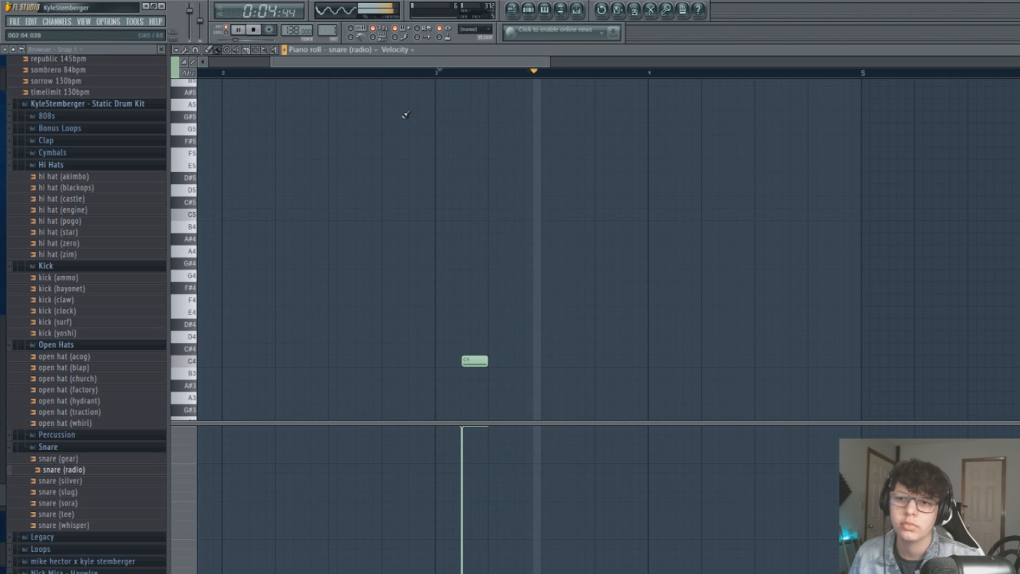
# Step: Replace the C4 snare (radio) note in bar 3 with one at F#4 and audition that section
pyautogui.click(392, 76)
pyautogui.moveTo(414, 62); pyautogui.dragTo(478, 75)
pyautogui.press('space')
pyautogui.rightClick(289, 358)
pyautogui.click(281, 289)
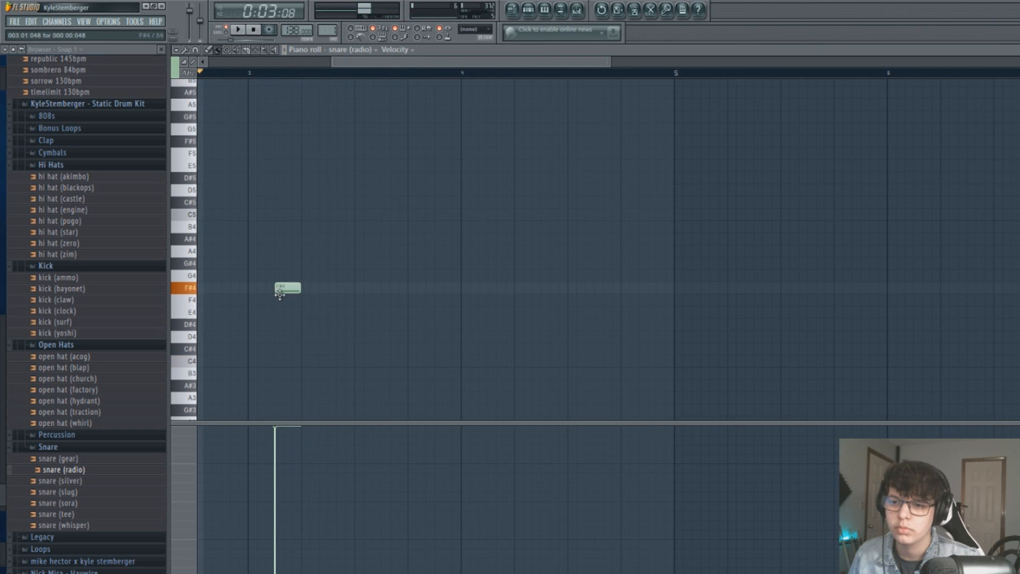
pyautogui.click(264, 77)
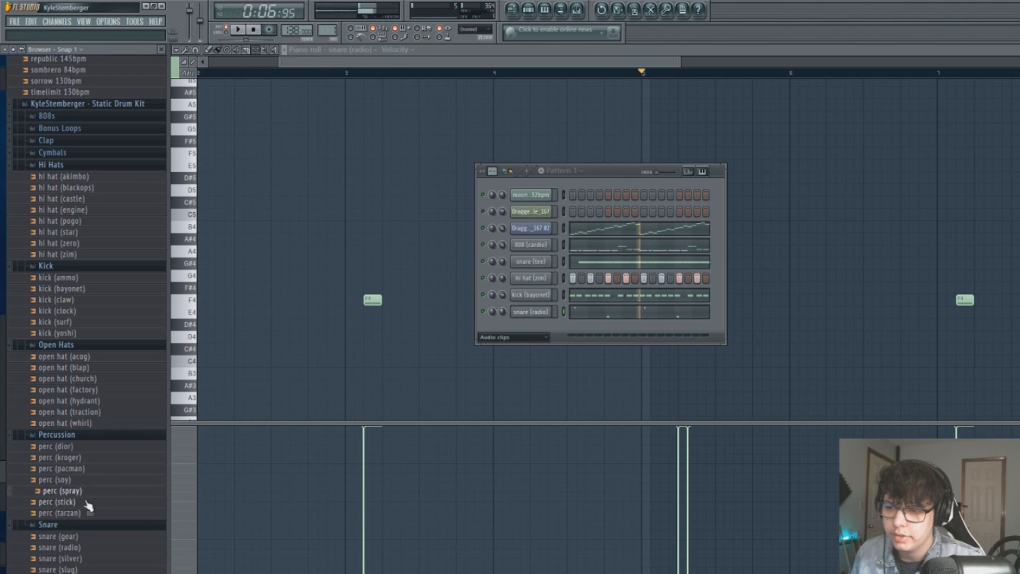
# Step: Add perc (tarzan) as a new channel and open its piano roll
pyautogui.moveTo(531, 333); pyautogui.dragTo(523, 327)
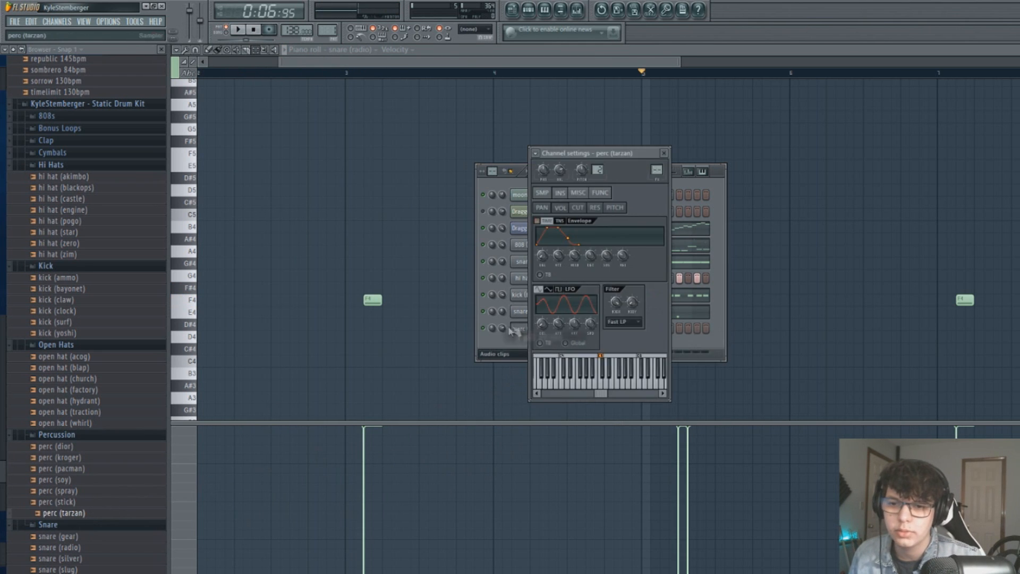
pyautogui.click(506, 330)
pyautogui.rightClick(551, 323)
pyautogui.click(573, 329)
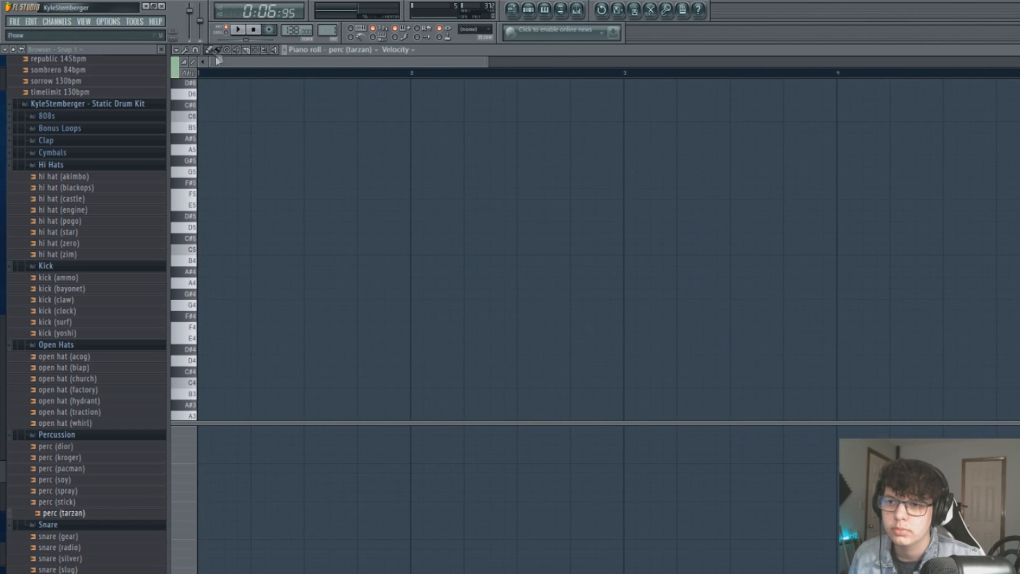
# Step: Place one perc (tarzan) note at B4 in the second half of bar 1, checking its position during playback
pyautogui.click(289, 248)
pyautogui.rightClick(289, 248)
pyautogui.press('space')
pyautogui.press('space')
pyautogui.click(340, 255)
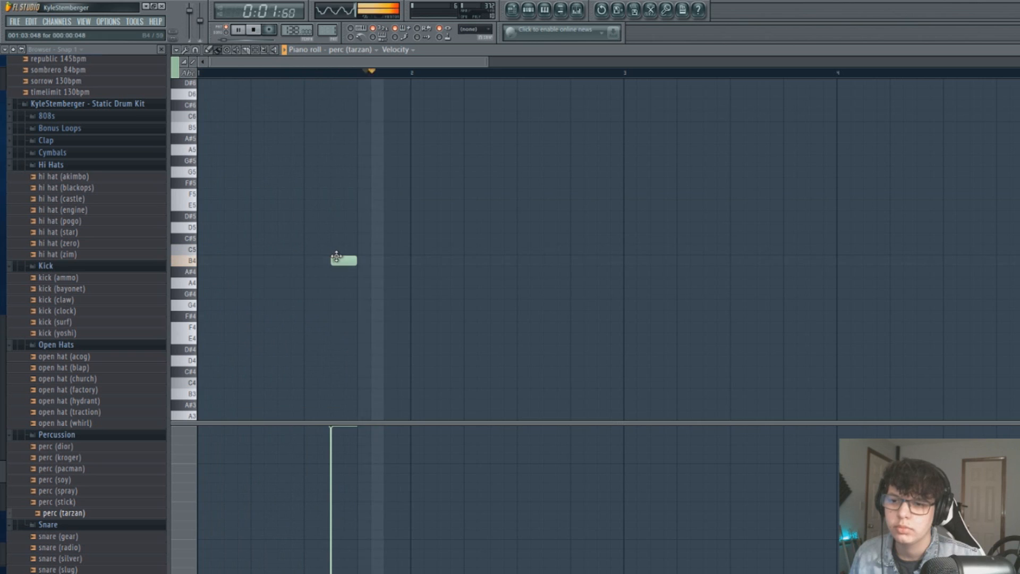
# Step: Open the piano roll of perc (dior) and place two adjacent C#5 notes in the first half of bar 2
pyautogui.rightClick(340, 255)
pyautogui.click(573, 344)
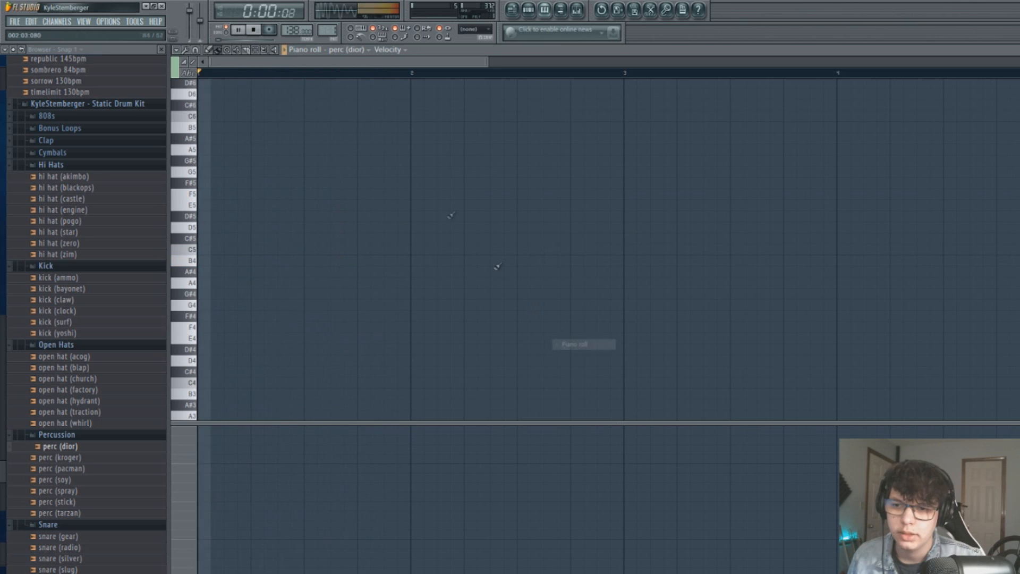
pyautogui.press('space')
pyautogui.press('space')
pyautogui.press('space')
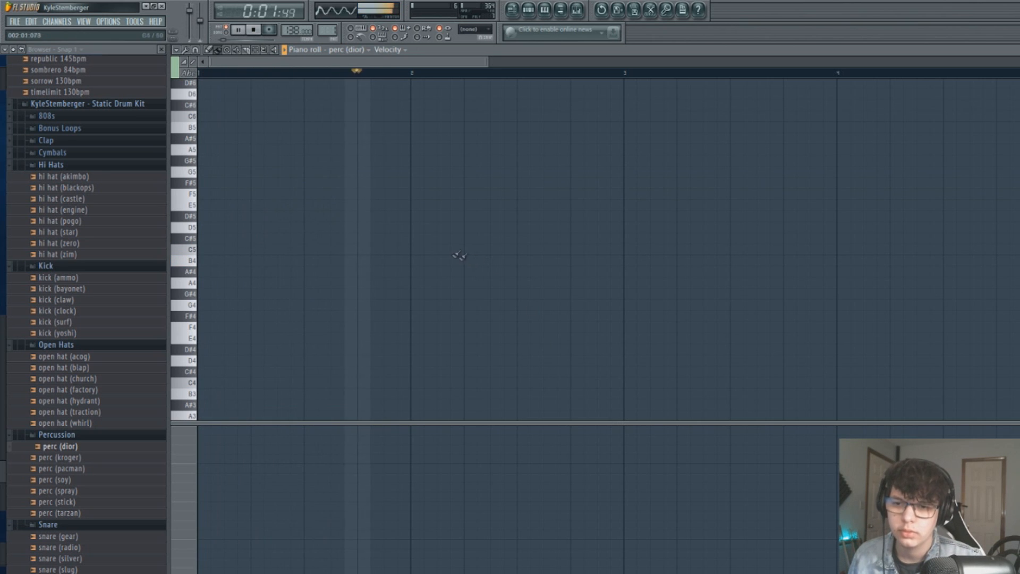
pyautogui.press('space')
pyautogui.press('space')
pyautogui.click(449, 161)
pyautogui.click(467, 161)
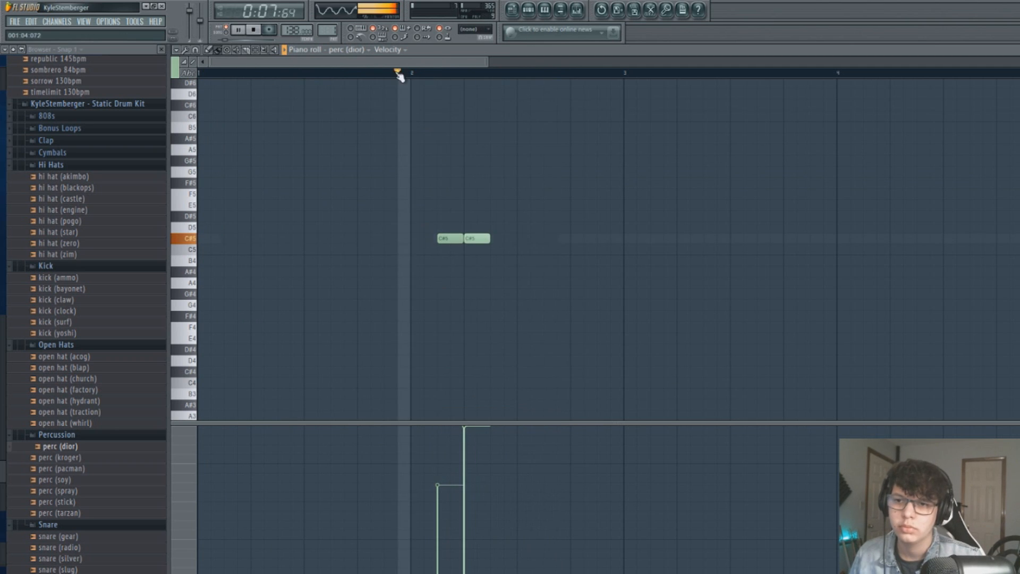
# Step: Raise the velocity of the first perc (dior) note and move the second note slightly later
pyautogui.click(438, 445)
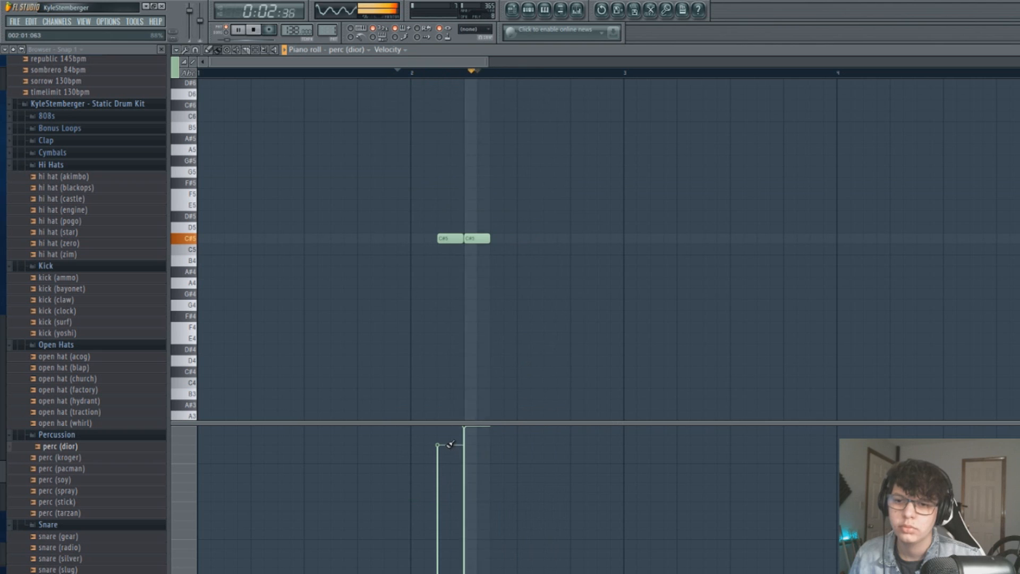
pyautogui.click(186, 53)
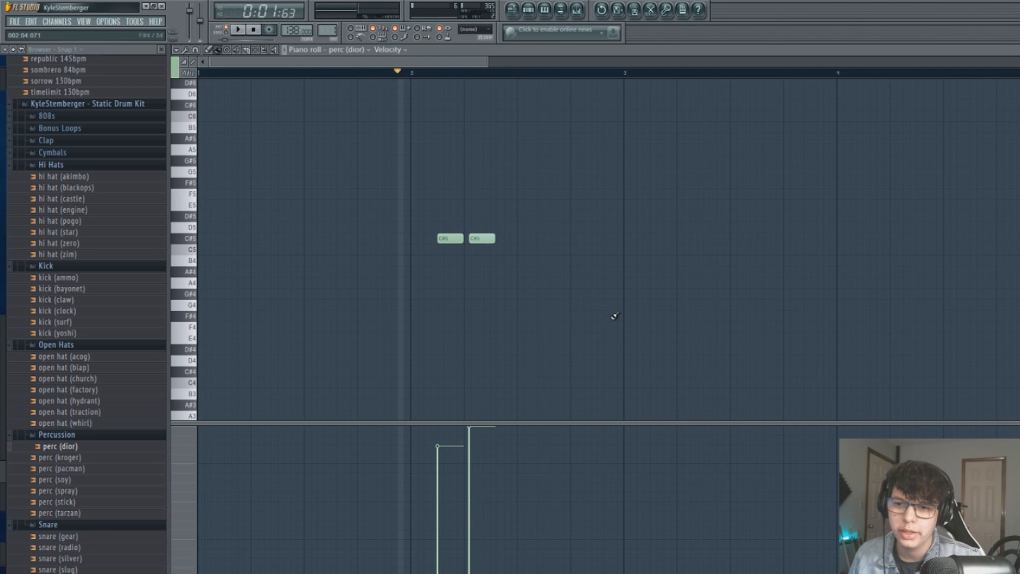
# Step: Add open hat (traction) as a new channel and reset its time-stretching time in the sample settings
pyautogui.click(528, 11)
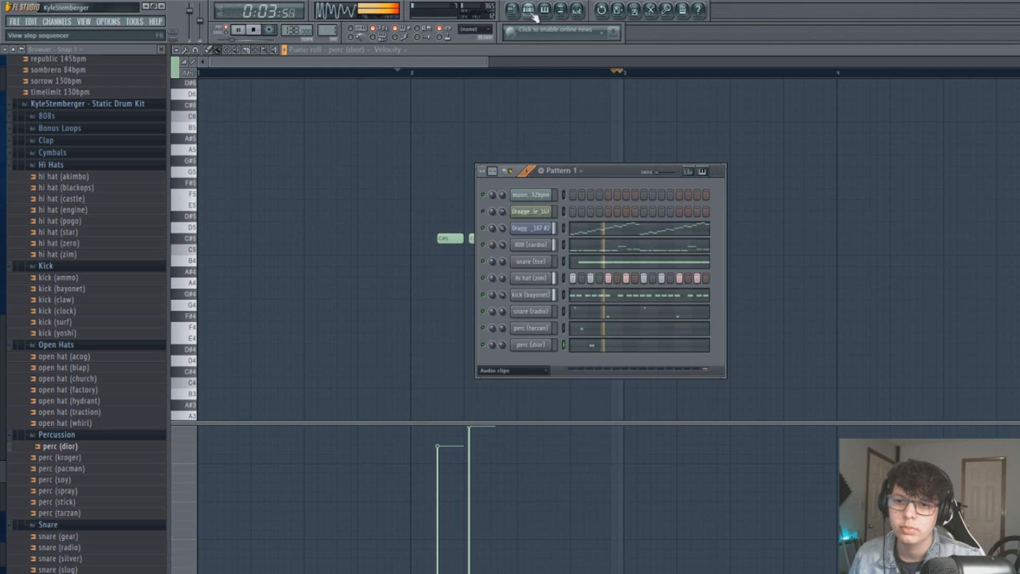
pyautogui.moveTo(73, 412); pyautogui.dragTo(531, 364)
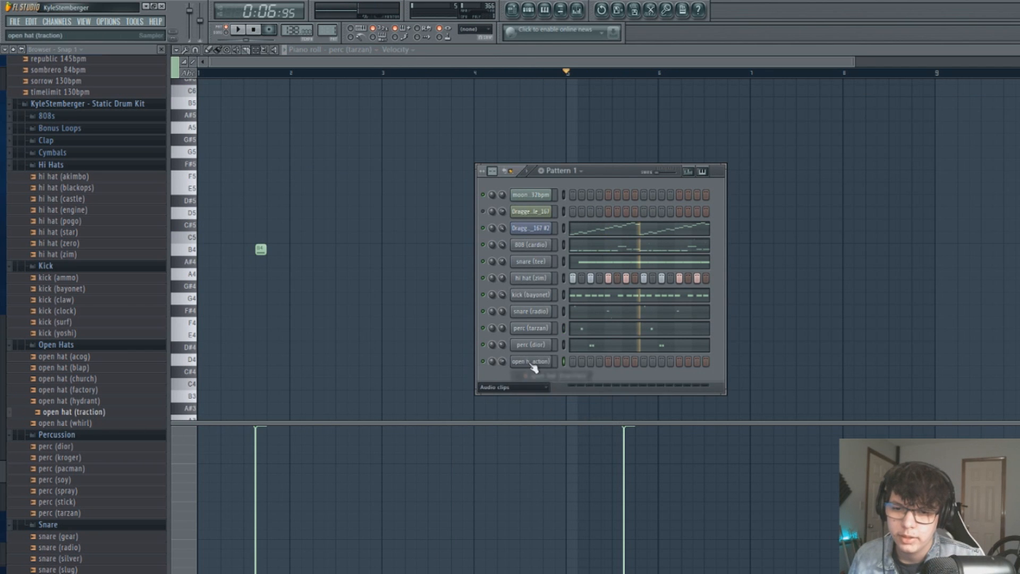
pyautogui.click(532, 363)
pyautogui.press('space')
pyautogui.rightClick(580, 322)
pyautogui.click(596, 330)
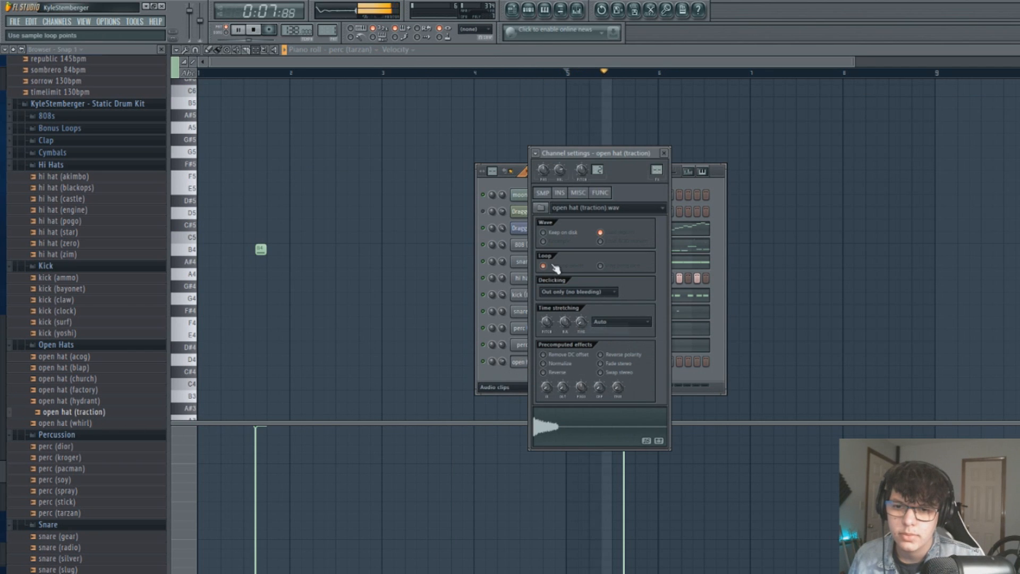
# Step: Open the piano roll of open hat (traction) and place notes at D5 late in bar 1, G4 in bar 2 and D4 late in bar 3
pyautogui.rightClick(519, 362)
pyautogui.click(579, 361)
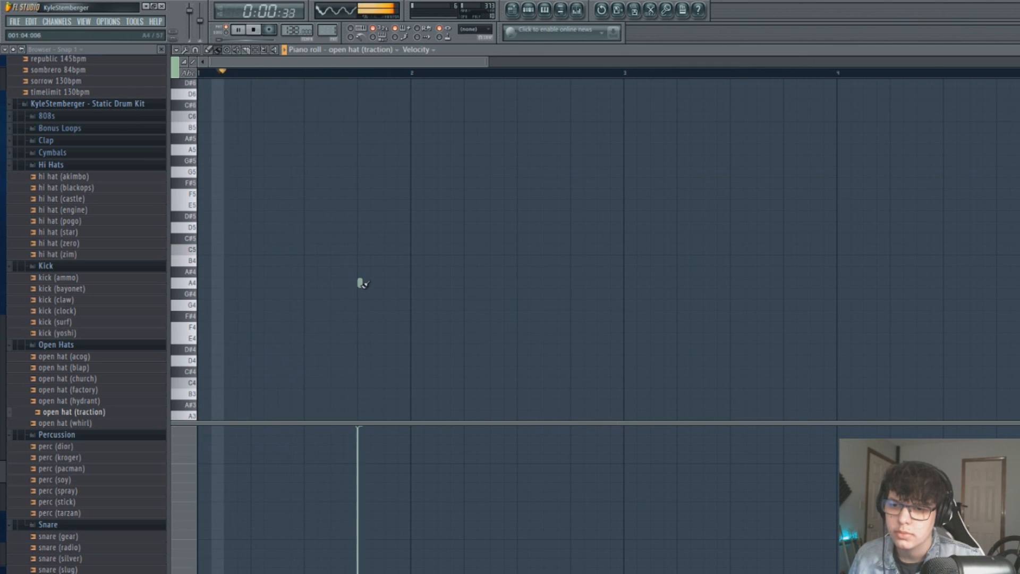
pyautogui.click(360, 283)
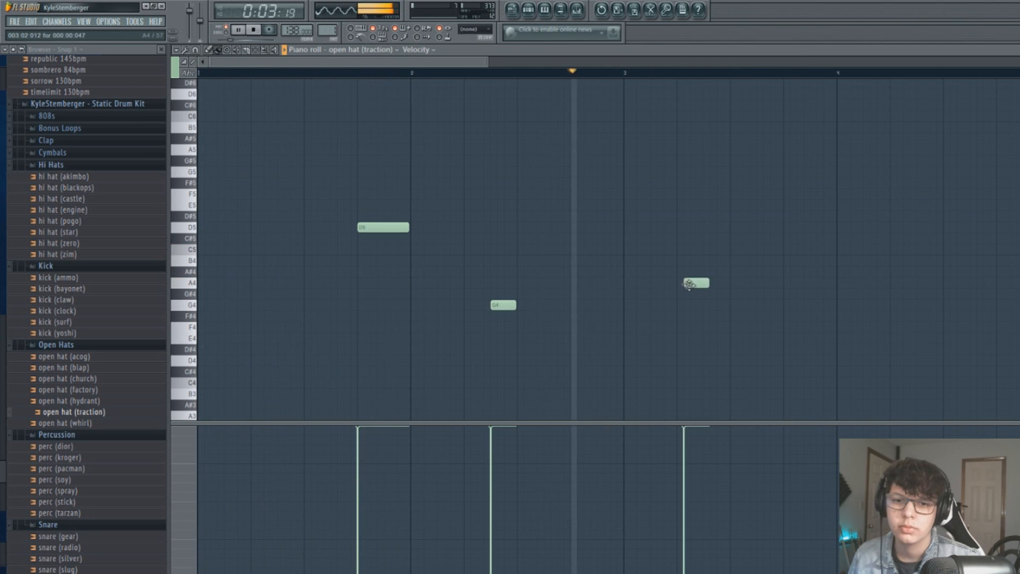
pyautogui.moveTo(695, 282); pyautogui.dragTo(830, 365)
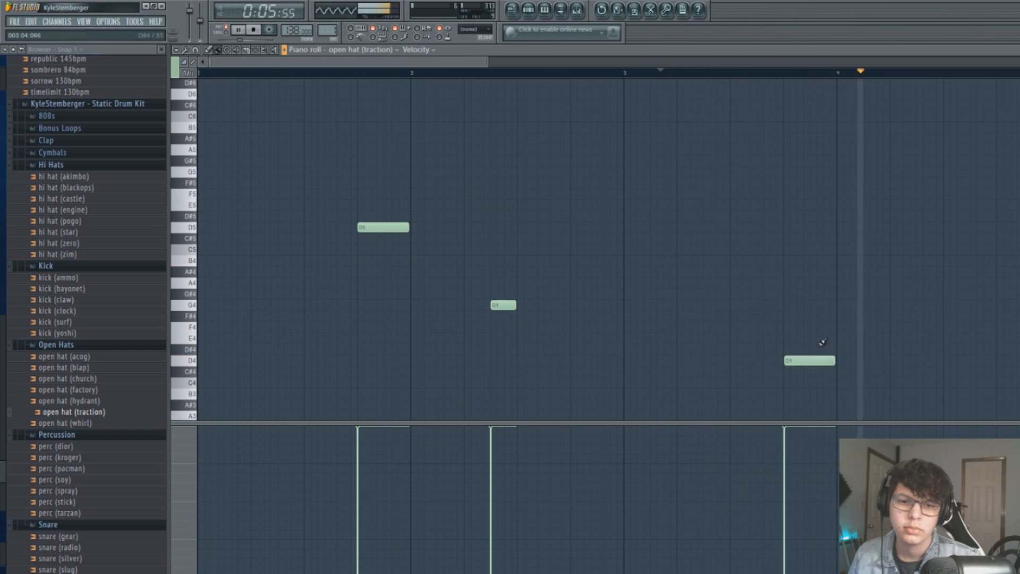
# Step: Lower the velocity of the D4 open hat note at the end of bar 3
pyautogui.hscroll(2, 478, 80)
pyautogui.press('space')
pyautogui.click(688, 490)
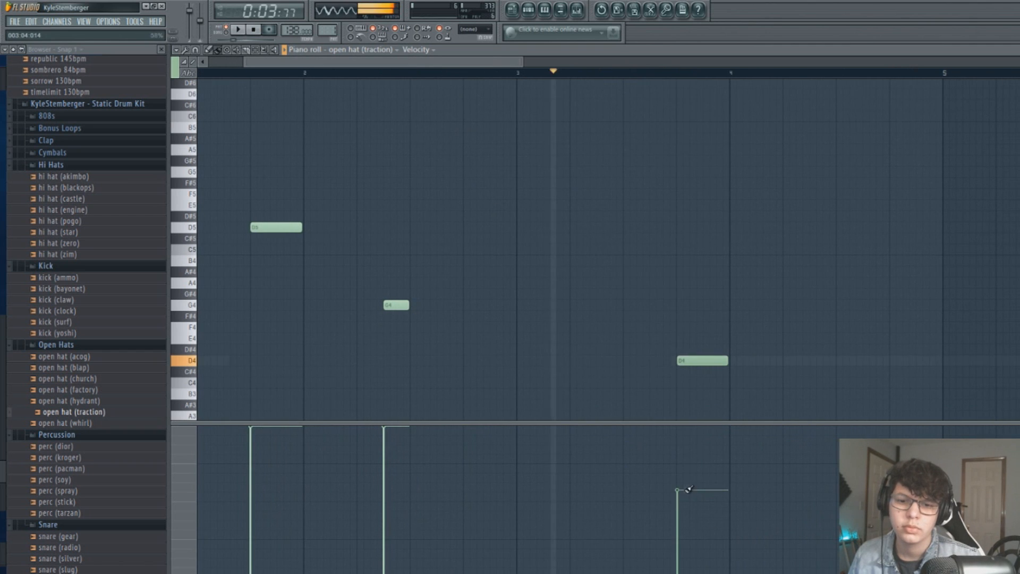
# Step: Add two short adjacent open hat notes at D5 and A4 in the first half of bar 4, at full velocity
pyautogui.hscroll(3, 505, 72)
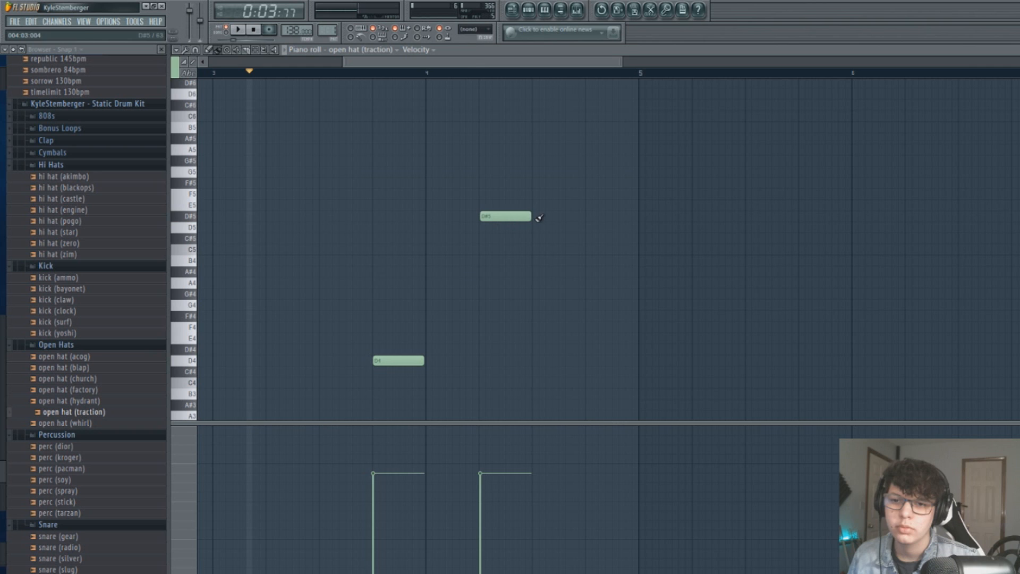
pyautogui.press('space')
pyautogui.moveTo(524, 232); pyautogui.dragTo(503, 231)
pyautogui.click(512, 283)
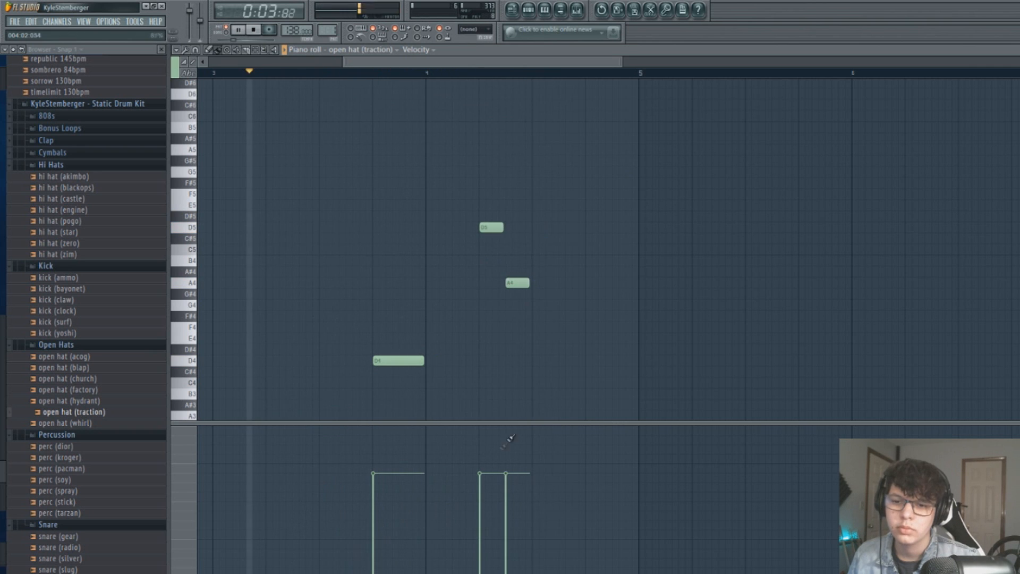
pyautogui.moveTo(345, 62); pyautogui.dragTo(209, 62)
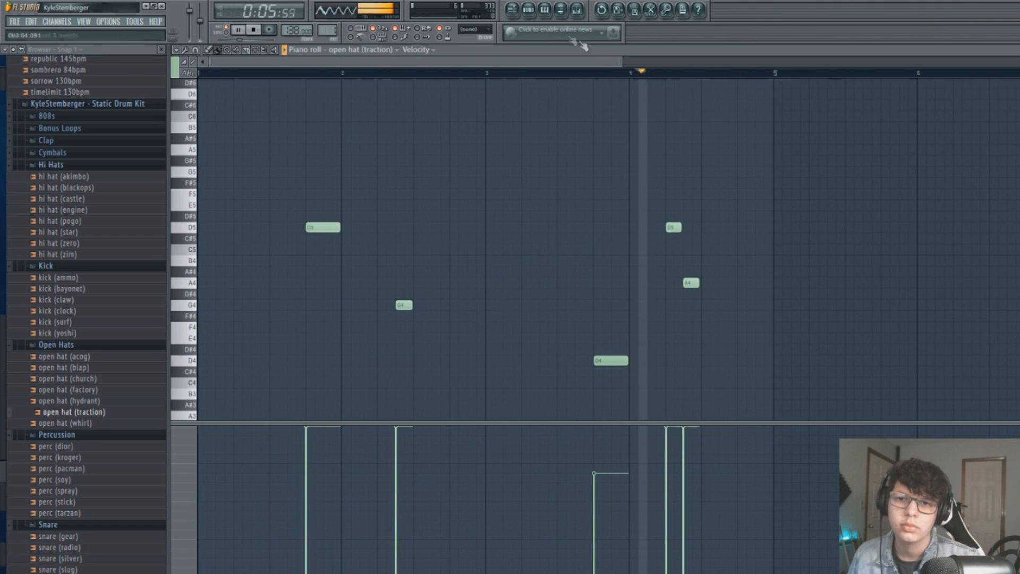
# Step: Open the piano roll of perc (tarzan) and place an F4 note across the last beat of bar 4
pyautogui.press('F6')
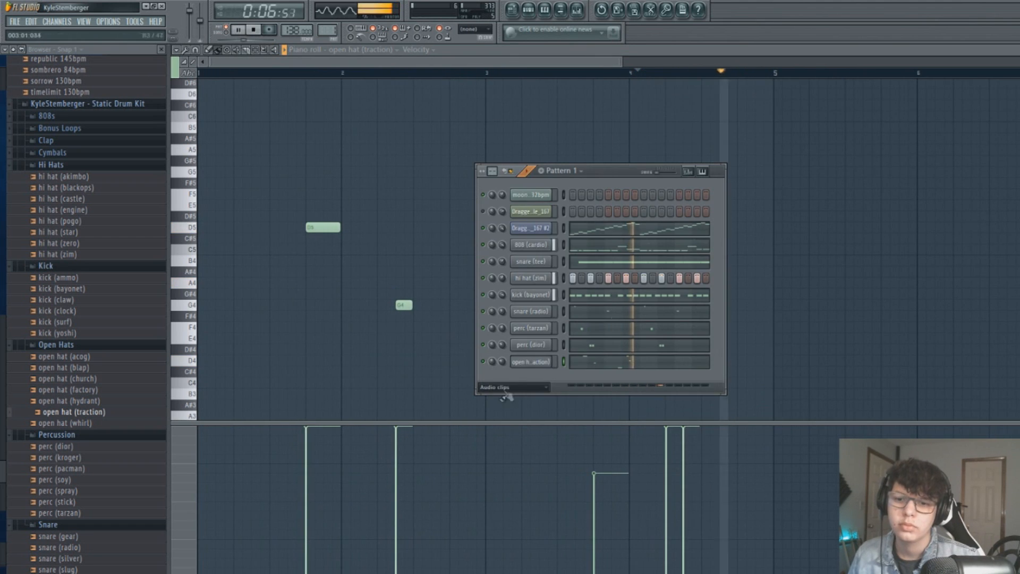
pyautogui.click(579, 329)
pyautogui.press('space')
pyautogui.moveTo(481, 62); pyautogui.dragTo(625, 80)
pyautogui.press('space')
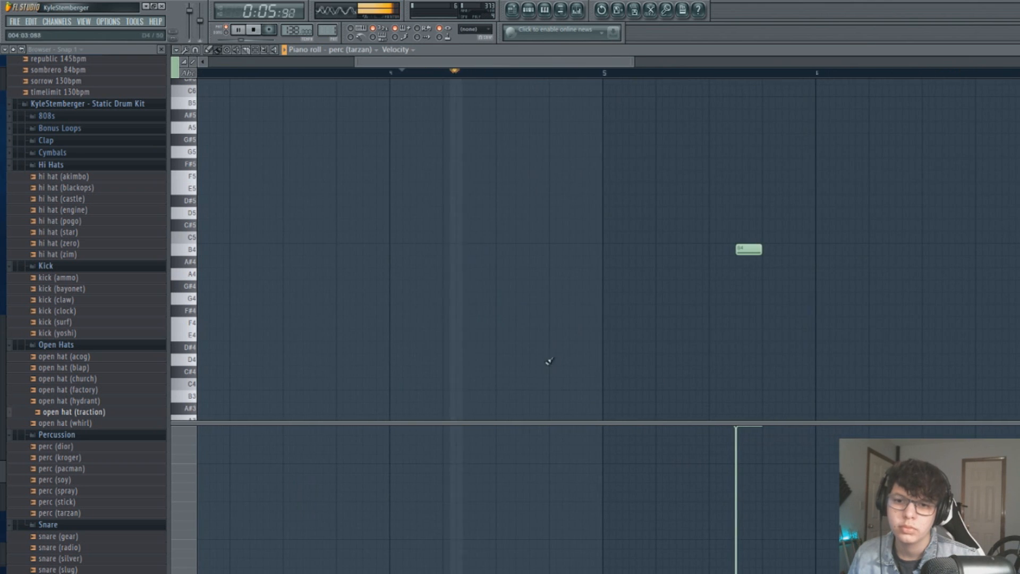
pyautogui.click(561, 325)
pyautogui.moveTo(573, 326); pyautogui.dragTo(596, 325)
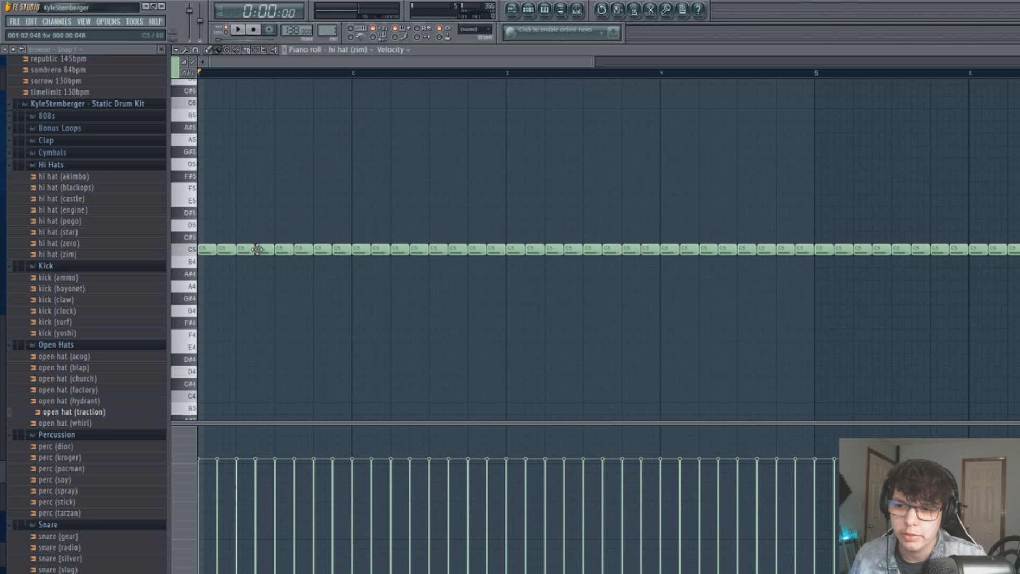
# Step: In the hi hat (zim) pattern, shorten the beat 2 note of bar 1 and add rolls at beat 3 of bar 1 and beat 4 of bar 2
pyautogui.press('space')
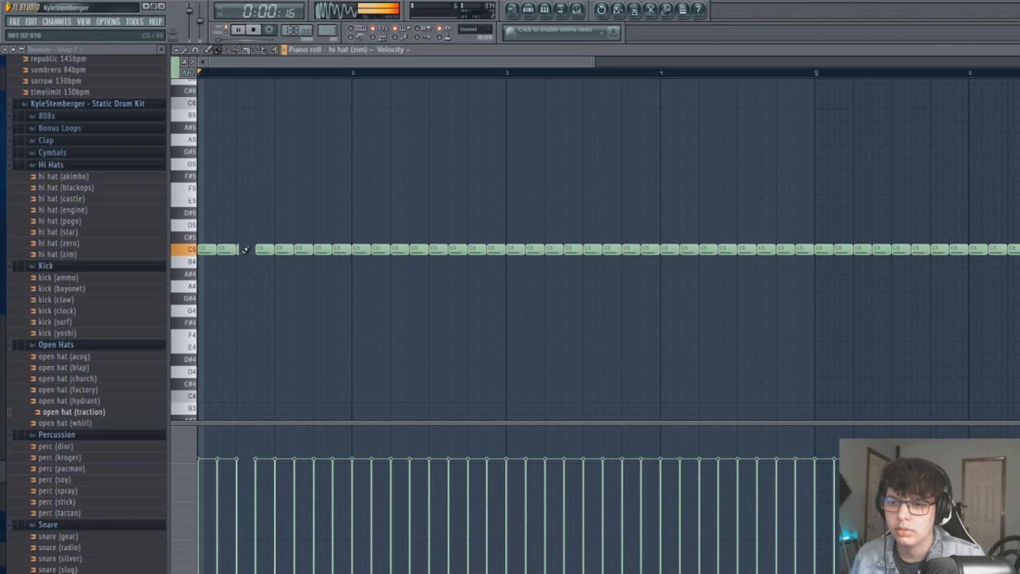
pyautogui.rightClick(285, 250)
pyautogui.moveTo(277, 254); pyautogui.dragTo(293, 252)
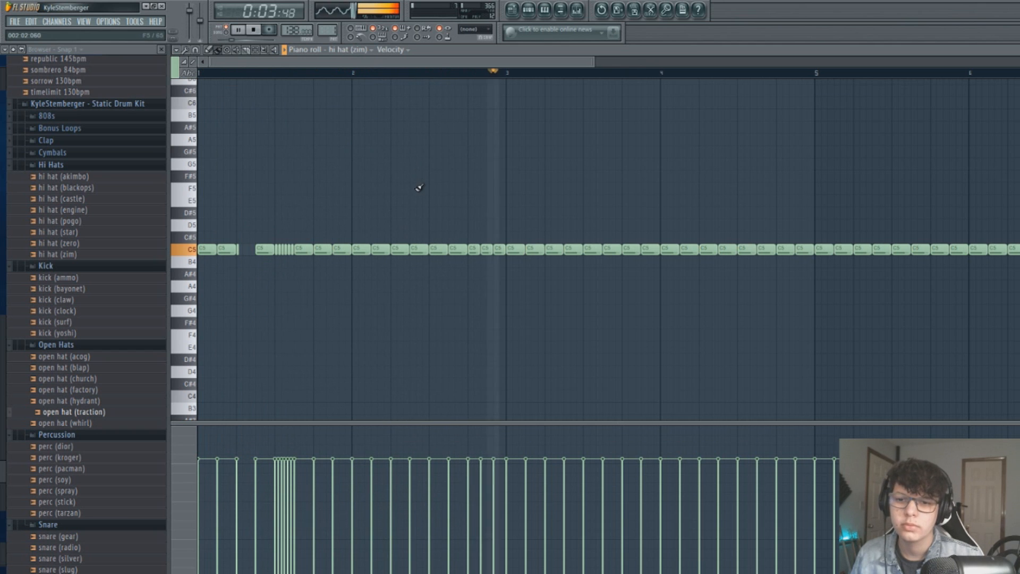
# Step: Replace the hi hat note at beat 3 of bar 3 with a four-note roll
pyautogui.click(202, 50)
pyautogui.click(211, 129)
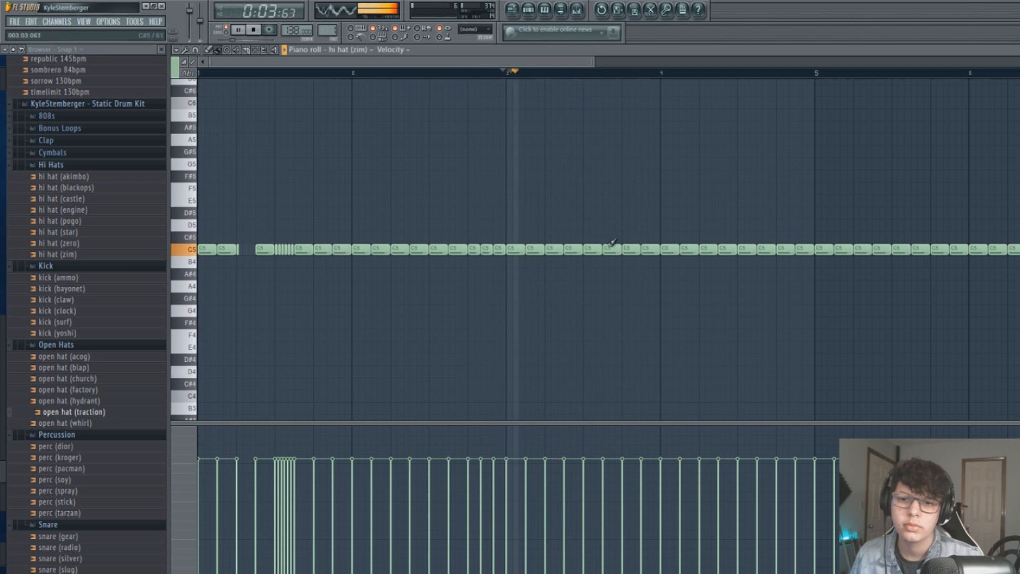
pyautogui.moveTo(602, 248)
pyautogui.mouseDown()
pyautogui.moveTo(585, 250)
pyautogui.moveTo(599, 249)
pyautogui.mouseUp()
pyautogui.press('space')
pyautogui.press('space')
# Step: Add an F3 hat below the second C5 hat of bar 4 and replace the sixth hat with a short A4 roll
pyautogui.moveTo(541, 65); pyautogui.dragTo(593, 73)
pyautogui.press('space')
pyautogui.click(552, 73)
pyautogui.moveTo(578, 250); pyautogui.dragTo(578, 348)
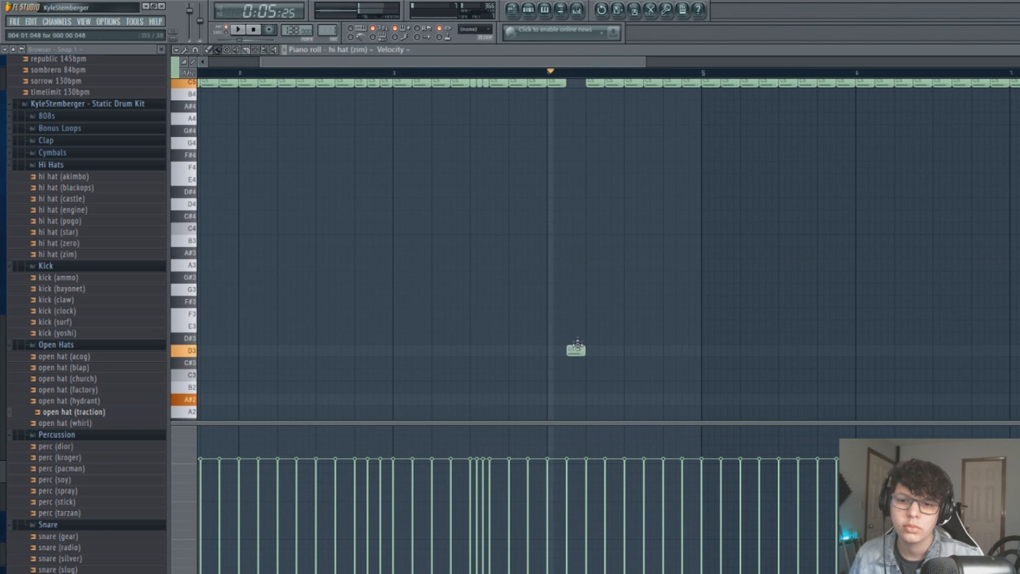
pyautogui.scroll(4, 584, 303)
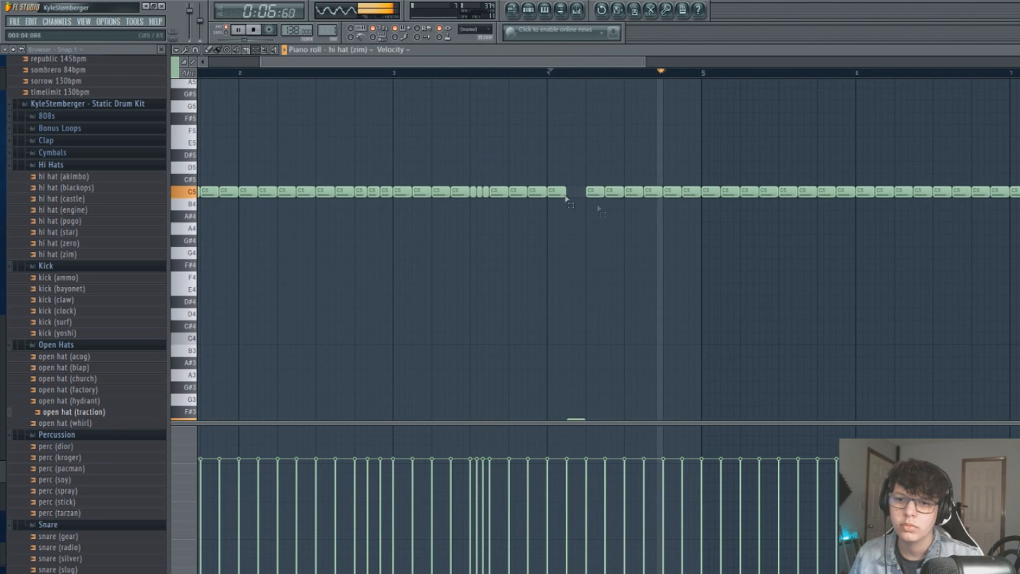
pyautogui.press('space')
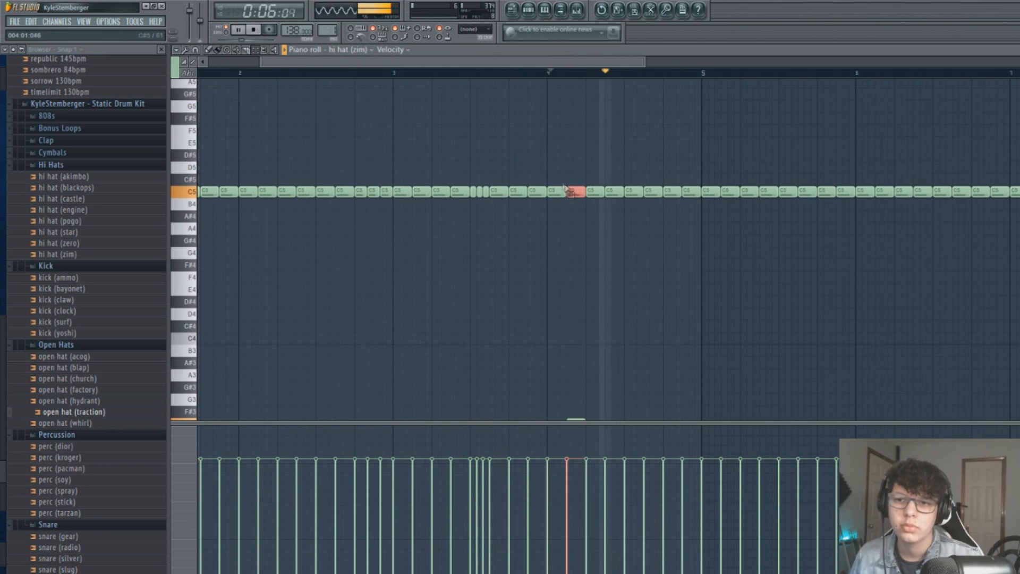
# Step: Delete the hi hat notes from bar 5 onward and paste the first four bars' pattern into bars 5 to 8
pyautogui.moveTo(820, 224); pyautogui.dragTo(451, 122)
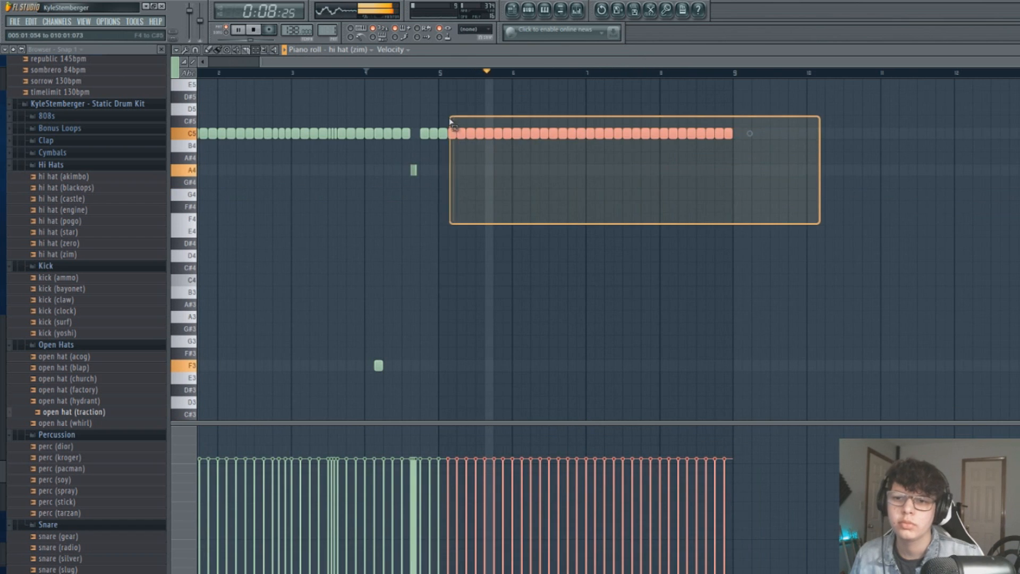
pyautogui.press('Delete')
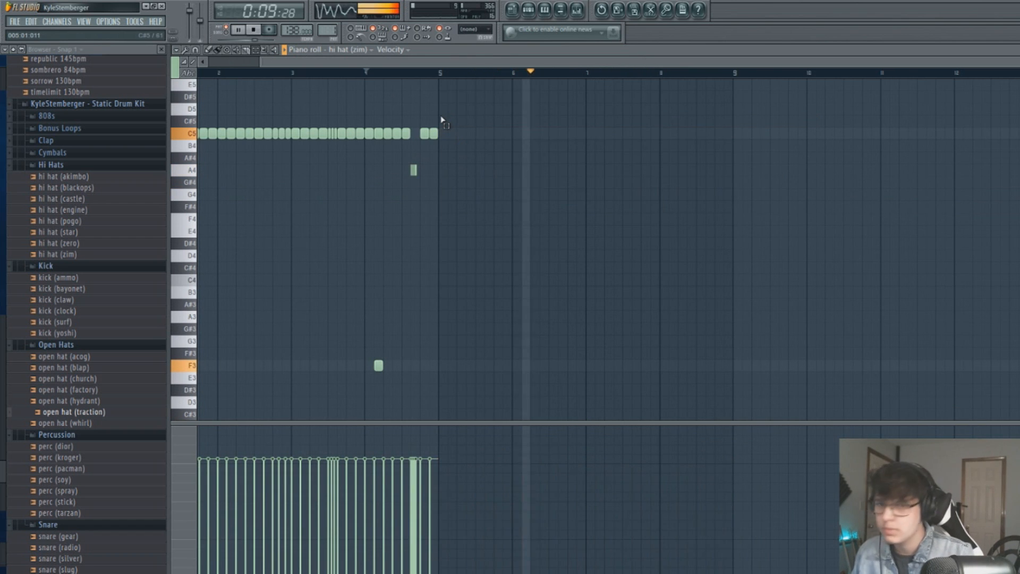
pyautogui.hotkey('ctrl', 'v')
# Step: Record the chopped Dragged sample_167 #2 loop in Edison and place the recording at bar 1 on playlist Track 1
pyautogui.press('F6')
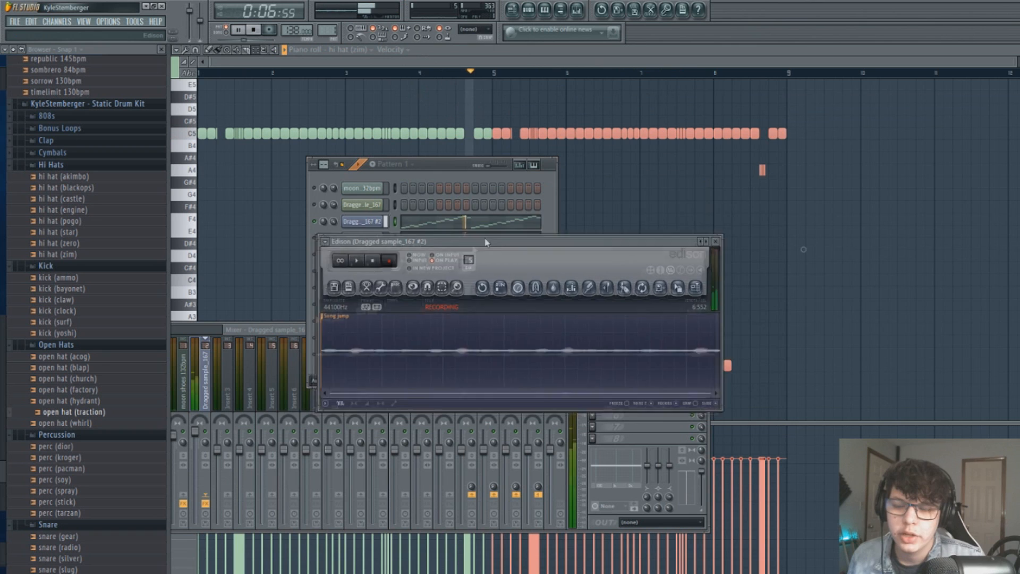
pyautogui.moveTo(561, 219); pyautogui.dragTo(580, 234)
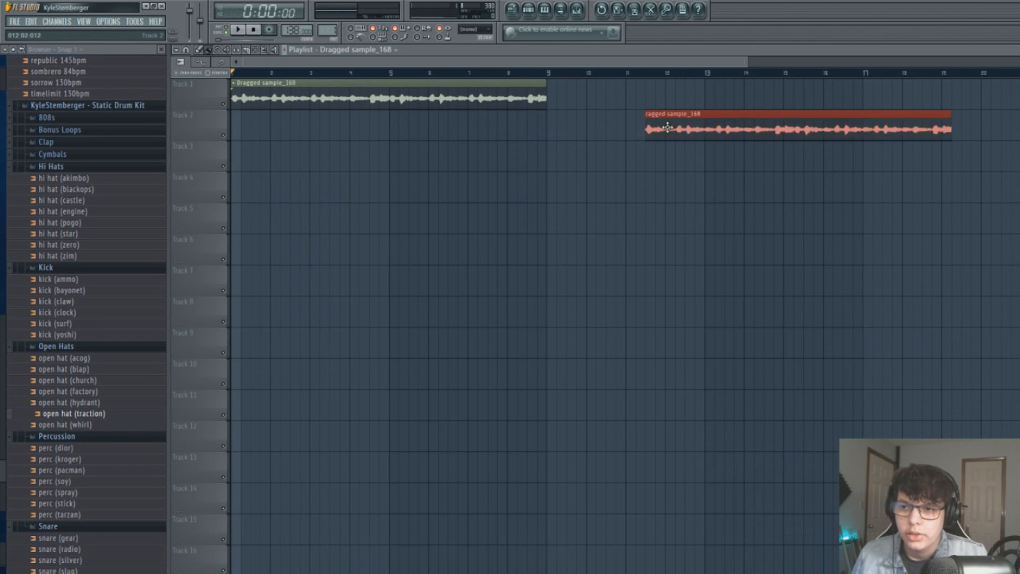
# Step: Make a unique copy of the Dragged sample_168 clip, raise its pitch in the channel settings and place it at bar 9 on Track 1
pyautogui.moveTo(668, 127); pyautogui.dragTo(253, 128)
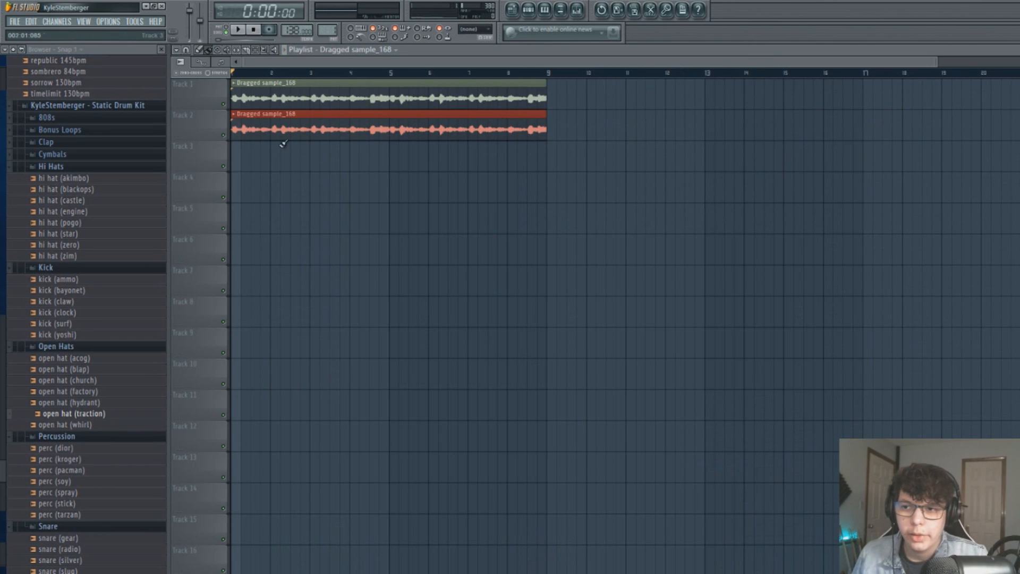
pyautogui.rightClick(237, 116)
pyautogui.click(247, 179)
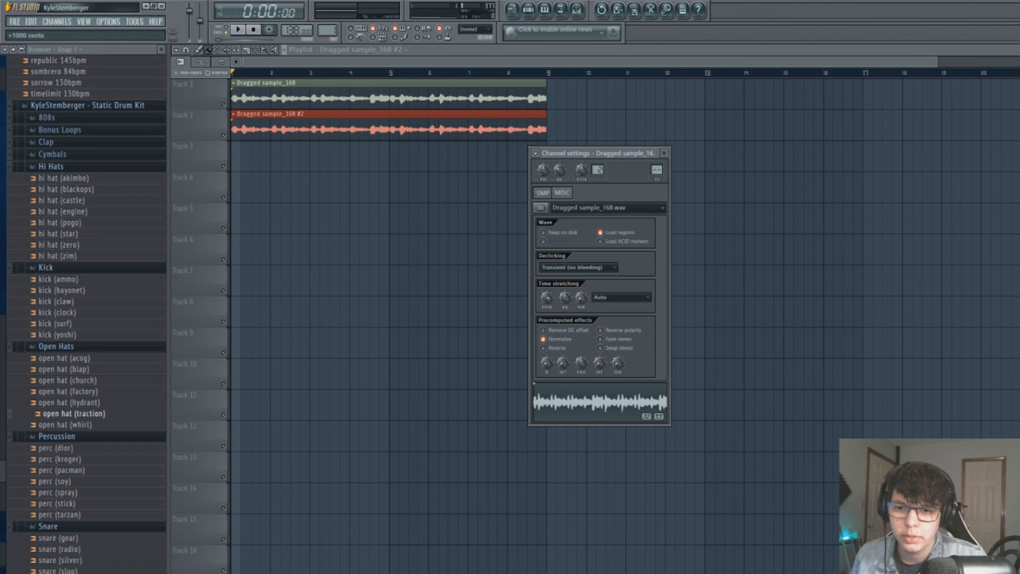
pyautogui.press('space')
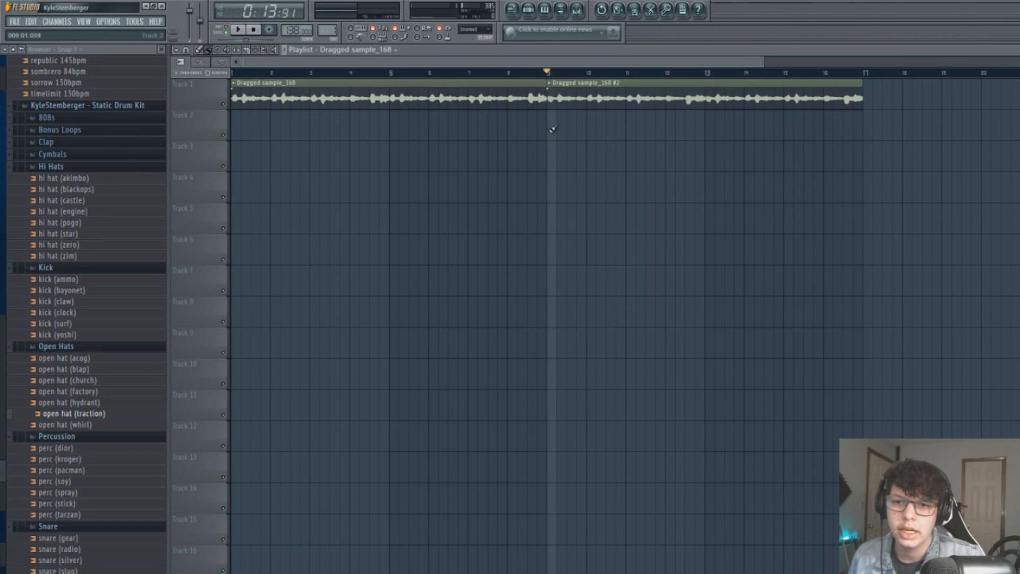
# Step: Place another Dragged sample_168 clip at bar 9 on Track 2 and make it unique
pyautogui.click(553, 129)
pyautogui.click(555, 114)
pyautogui.click(563, 171)
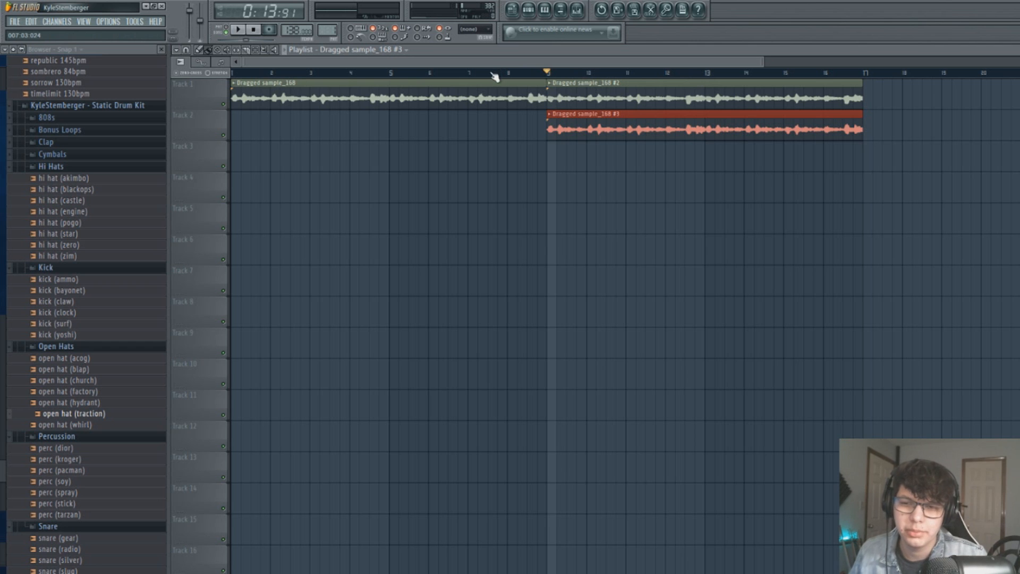
# Step: Split Pattern 1 by channel
pyautogui.click(529, 10)
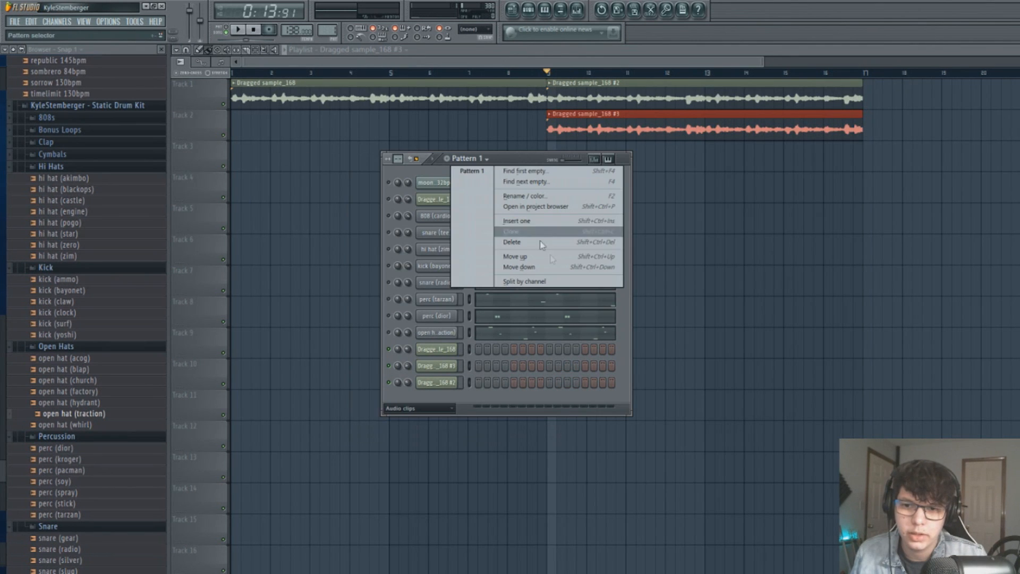
pyautogui.click(545, 282)
# Step: Place the 808, snare (tee), hi hat, kick, snare (radio), perc (tarzan), perc (dior) and open hat patterns at bar 1 on Tracks 4 to 11
pyautogui.click(335, 50)
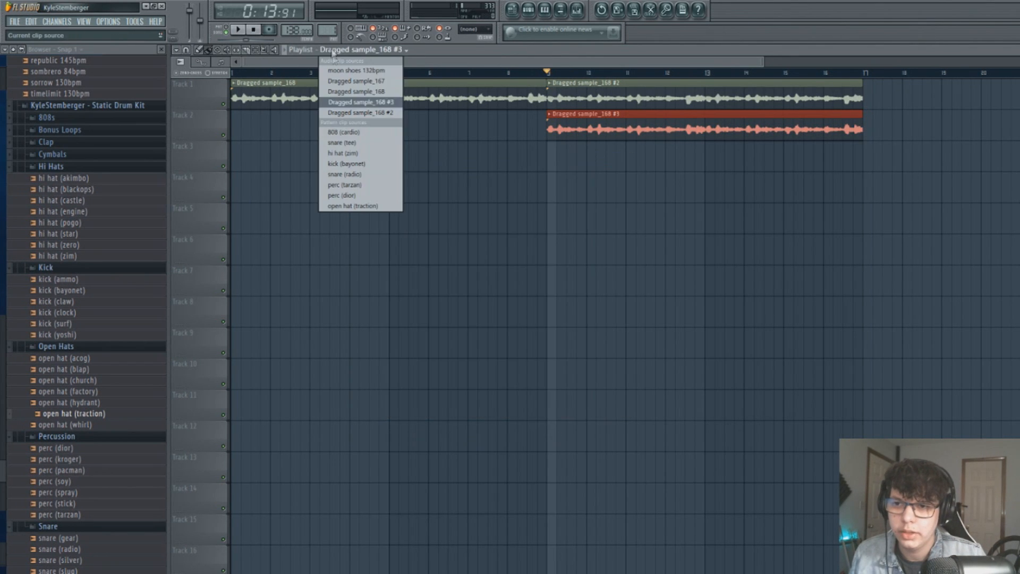
pyautogui.click(351, 129)
pyautogui.moveTo(265, 217); pyautogui.dragTo(154, 201)
pyautogui.moveTo(262, 231); pyautogui.dragTo(239, 282)
pyautogui.press('KP_Add')
pyautogui.press('KP_Add')
pyautogui.press('KP_Add')
pyautogui.moveTo(282, 312); pyautogui.dragTo(243, 369)
pyautogui.press('KP_Add')
pyautogui.press('KP_Add')
pyautogui.moveTo(262, 404); pyautogui.dragTo(243, 424)
pyautogui.press('KP_Add')
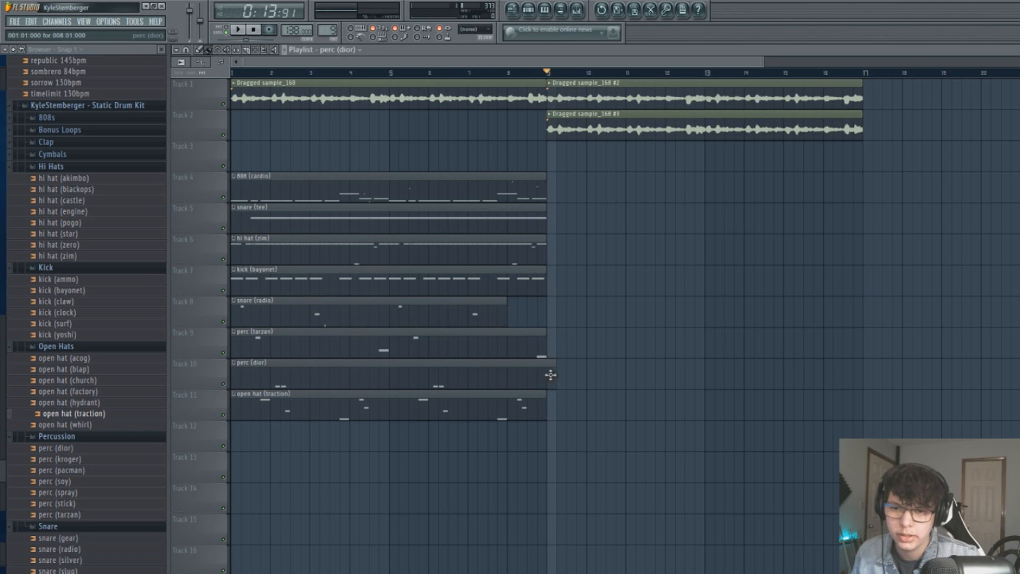
# Step: Move the kick (bayonet) clip to bar 9 and duplicate the other drum and 808 clips into bars 9 to 16
pyautogui.moveTo(500, 283); pyautogui.dragTo(795, 299)
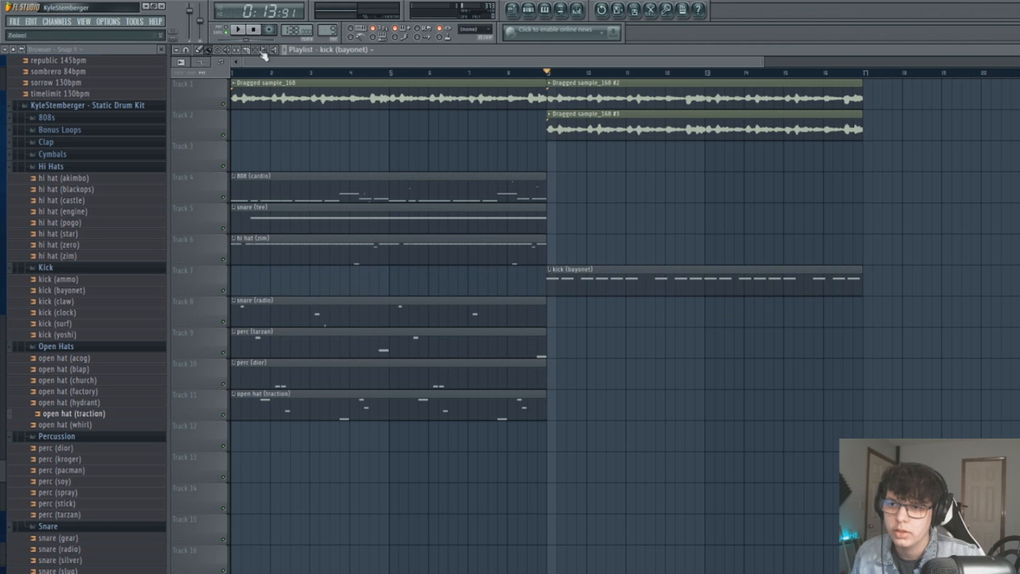
pyautogui.moveTo(404, 452); pyautogui.dragTo(340, 183)
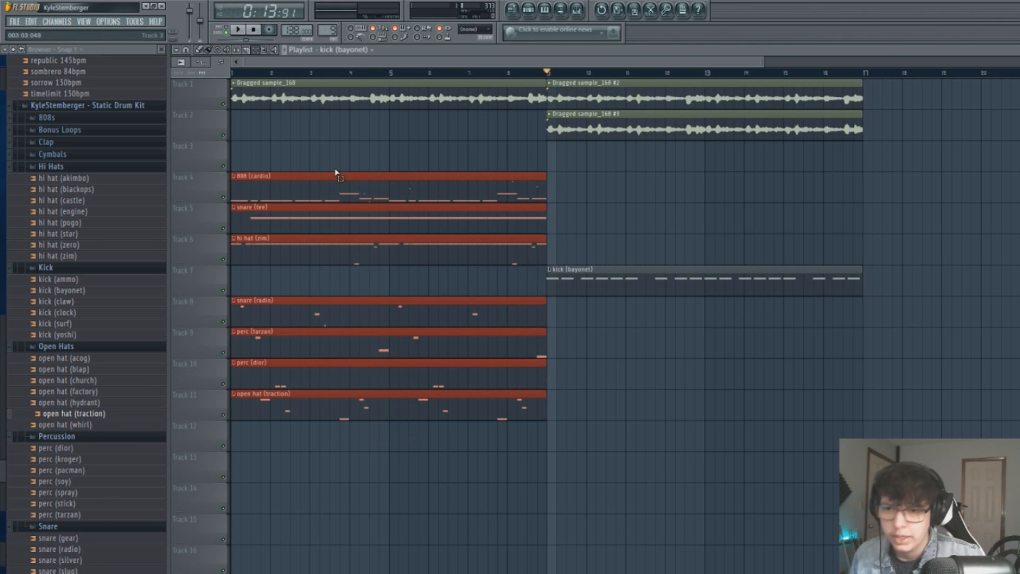
pyautogui.hotkey('ctrl', 'b')
pyautogui.press('space')
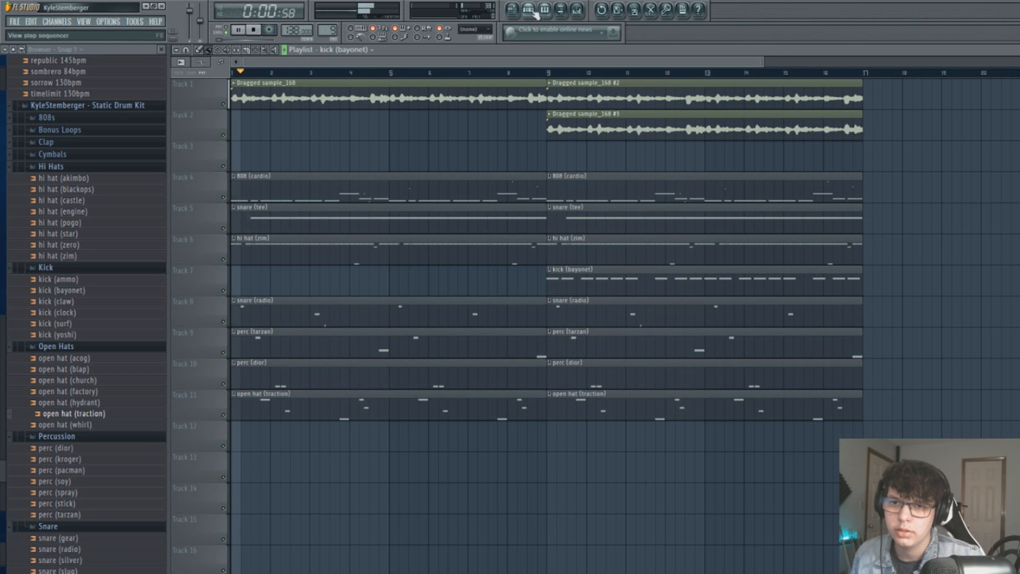
# Step: Trim the first 808 (cardio) clip to start midway through bar 1 and end in the second half of bar 7
pyautogui.click(529, 10)
pyautogui.press('space')
pyautogui.rightClick(390, 234)
pyautogui.click(394, 237)
pyautogui.click(288, 63)
pyautogui.press('space')
pyautogui.moveTo(231, 196); pyautogui.dragTo(248, 197)
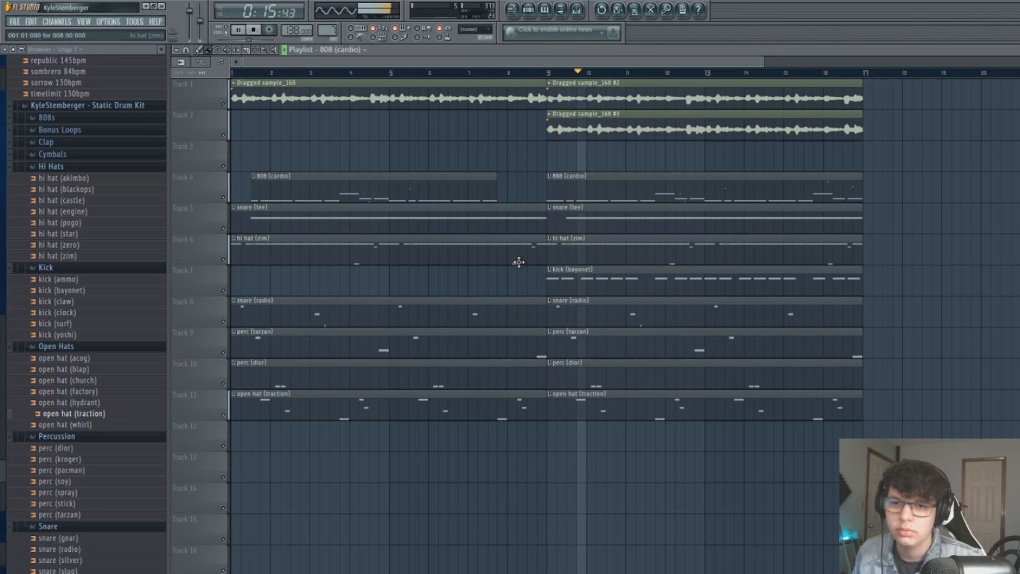
# Step: Shift the whole arrangement to start at bar 9 and place a copy of Dragged sample_168 at bar 1 on Track 1
pyautogui.moveTo(764, 62); pyautogui.dragTo(1019, 62)
pyautogui.press('space')
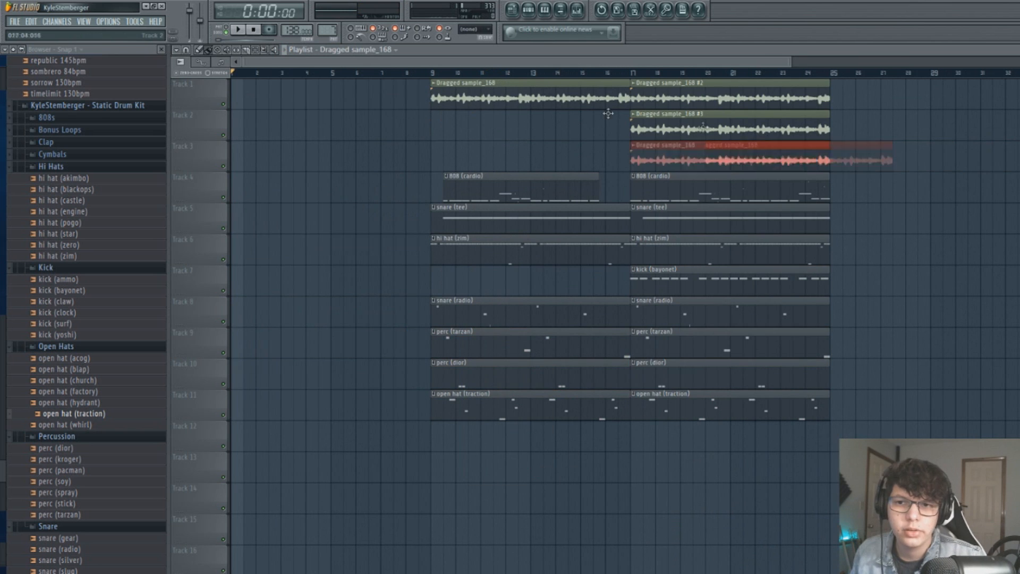
pyautogui.moveTo(608, 113); pyautogui.dragTo(381, 71)
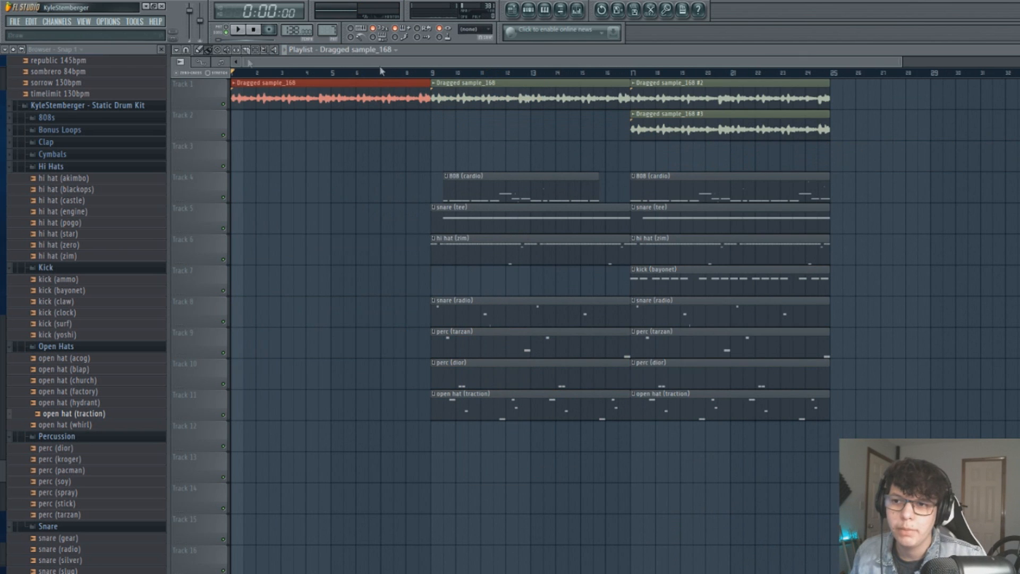
# Step: Route Dragged sample_168 to mixer insert 3 and load Gross Beat in its first effect slot
pyautogui.click(578, 15)
pyautogui.rightClick(359, 355)
pyautogui.moveTo(452, 359)
pyautogui.click(499, 359)
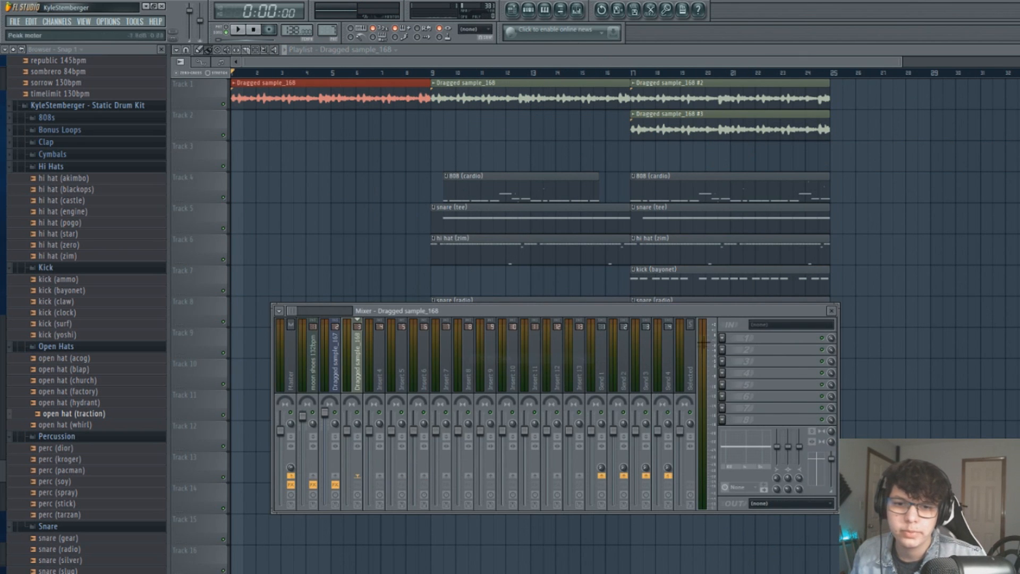
pyautogui.click(724, 339)
pyautogui.click(935, 190)
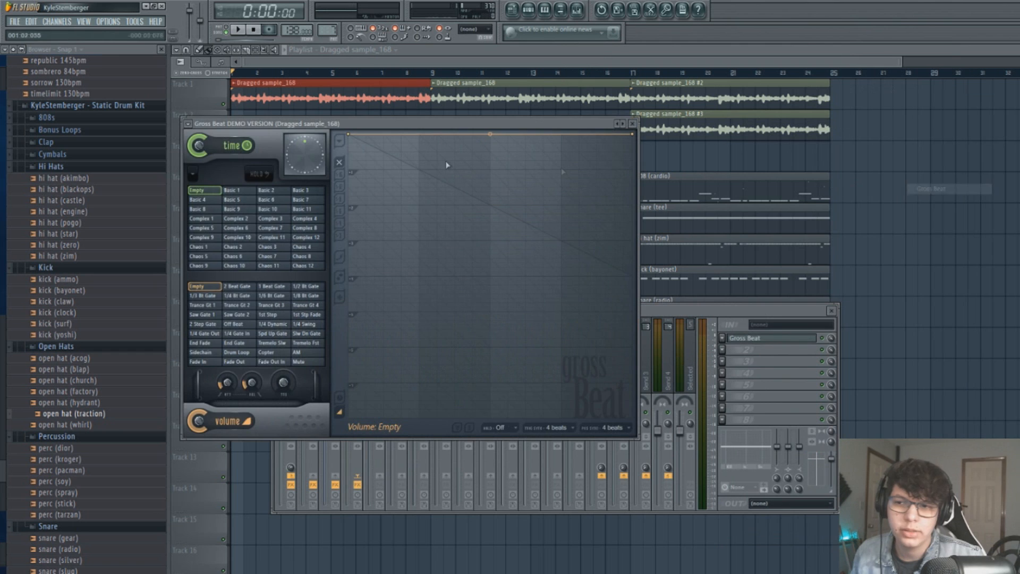
# Step: Load the pitch-shifting preset with the -12 to +12 time slots in Gross Beat and play the effected intro
pyautogui.click(188, 124)
pyautogui.moveTo(204, 153)
pyautogui.click(302, 198)
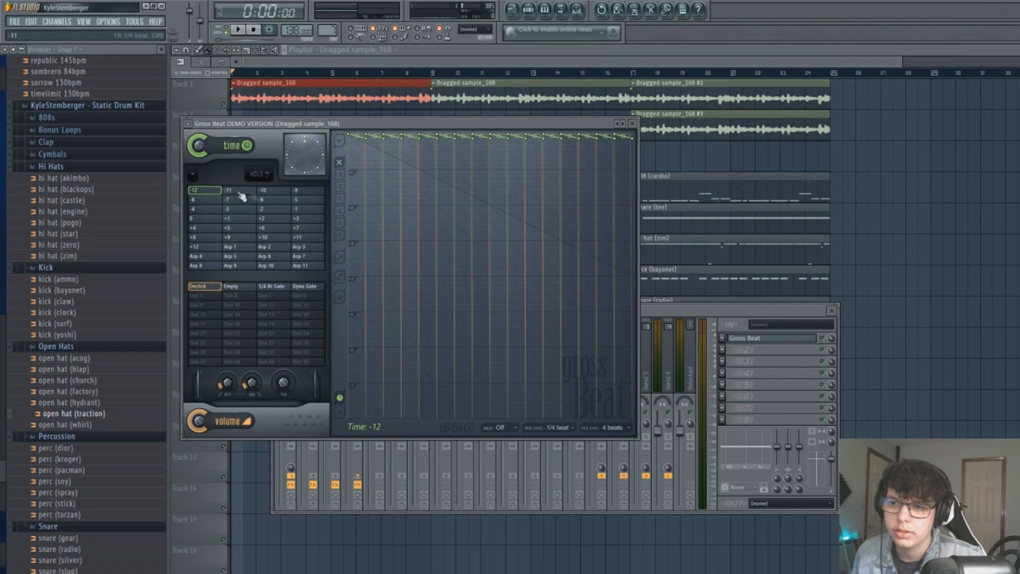
pyautogui.press('space')
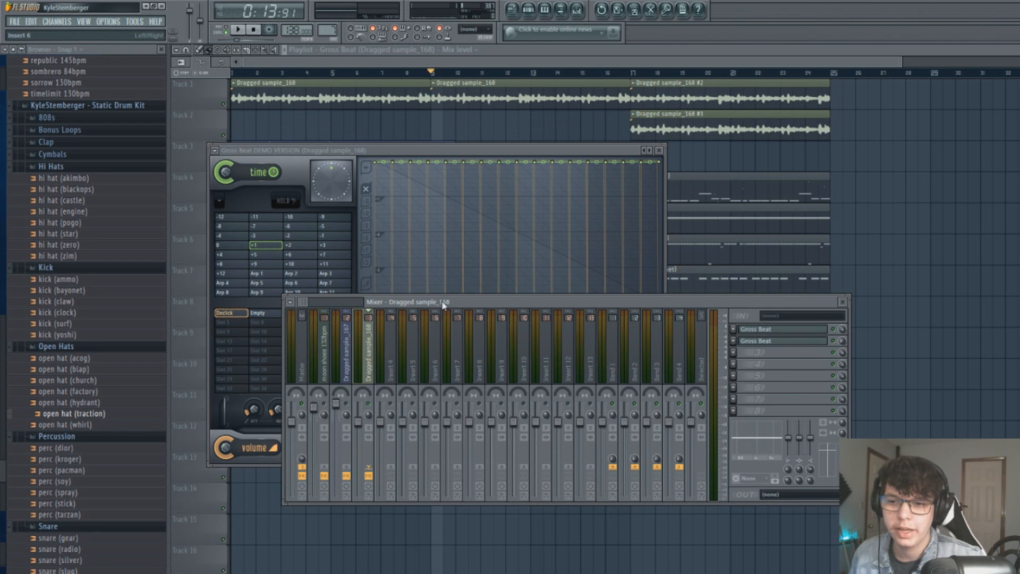
# Step: Clear the Gross Beat window off the playlist and set the playback position to bar 9
pyautogui.moveTo(442, 300); pyautogui.dragTo(351, 288)
pyautogui.click(685, 326)
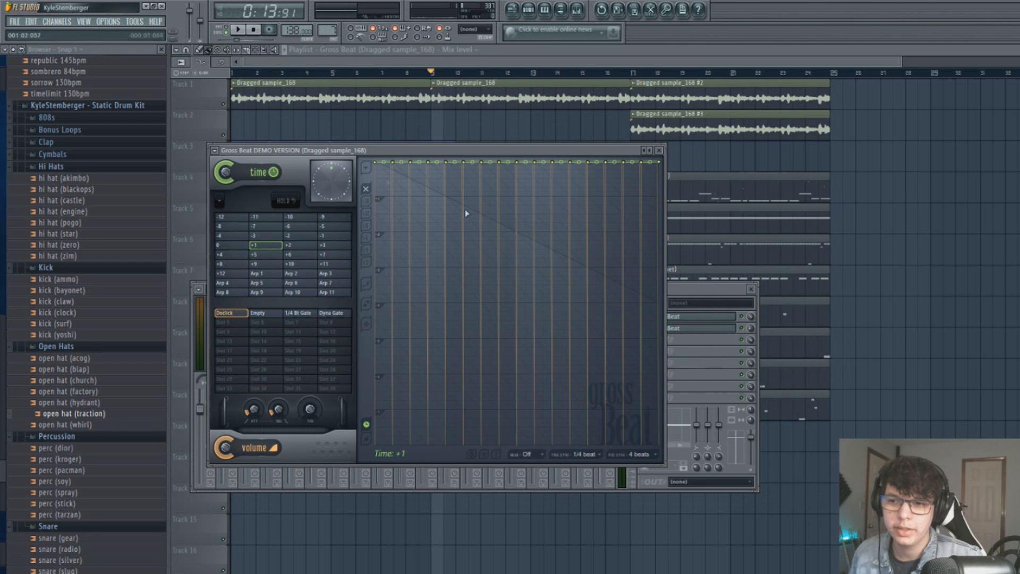
pyautogui.click(661, 150)
pyautogui.click(436, 73)
# Step: Show the Unsorted channels in the channel rack and check the mixer levels during playback
pyautogui.click(527, 12)
pyautogui.click(426, 208)
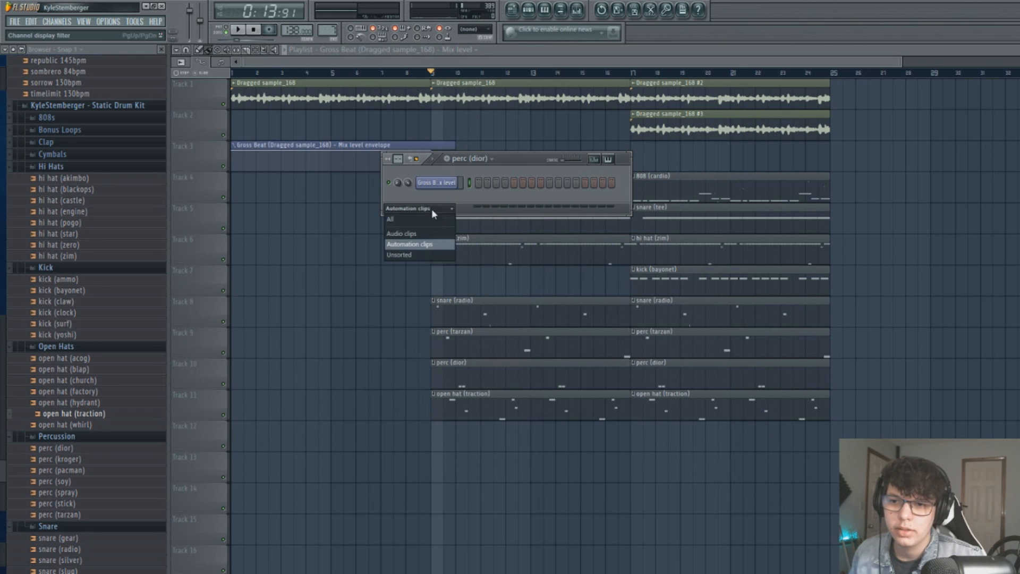
pyautogui.click(408, 255)
pyautogui.rightClick(389, 269)
pyautogui.click(403, 275)
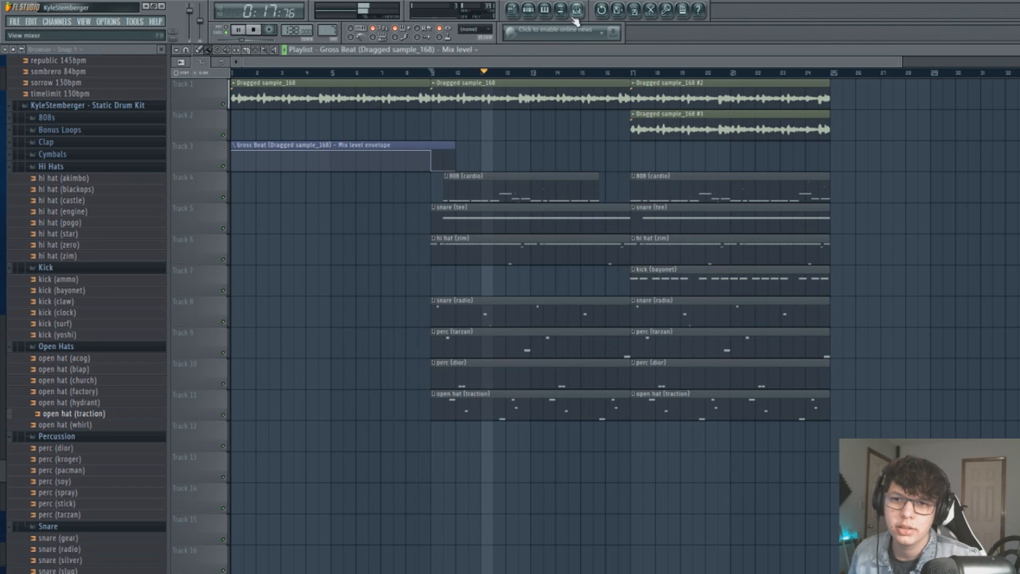
pyautogui.click(576, 14)
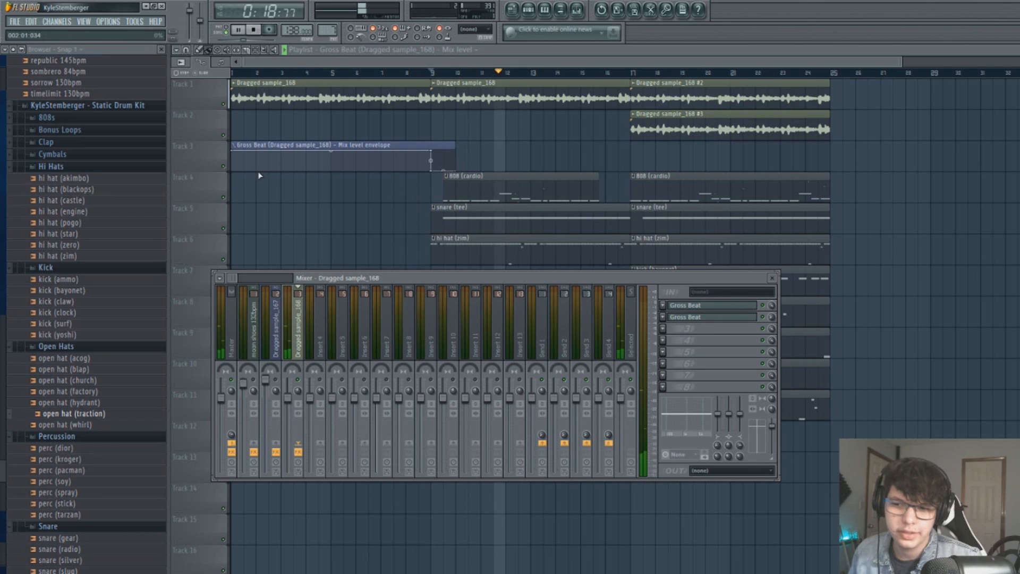
pyautogui.click(528, 10)
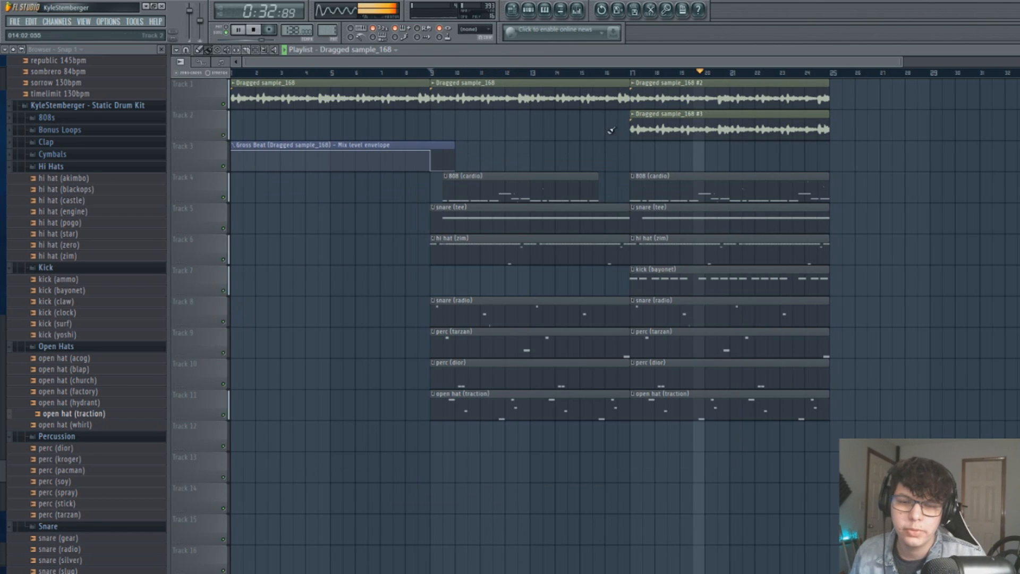
# Step: Place copies of Dragged sample_168 on Track 1 and the Gross Beat mix level envelope on Track 3 at bar 25
pyautogui.moveTo(843, 158); pyautogui.dragTo(844, 99)
pyautogui.click(383, 145)
pyautogui.click(849, 149)
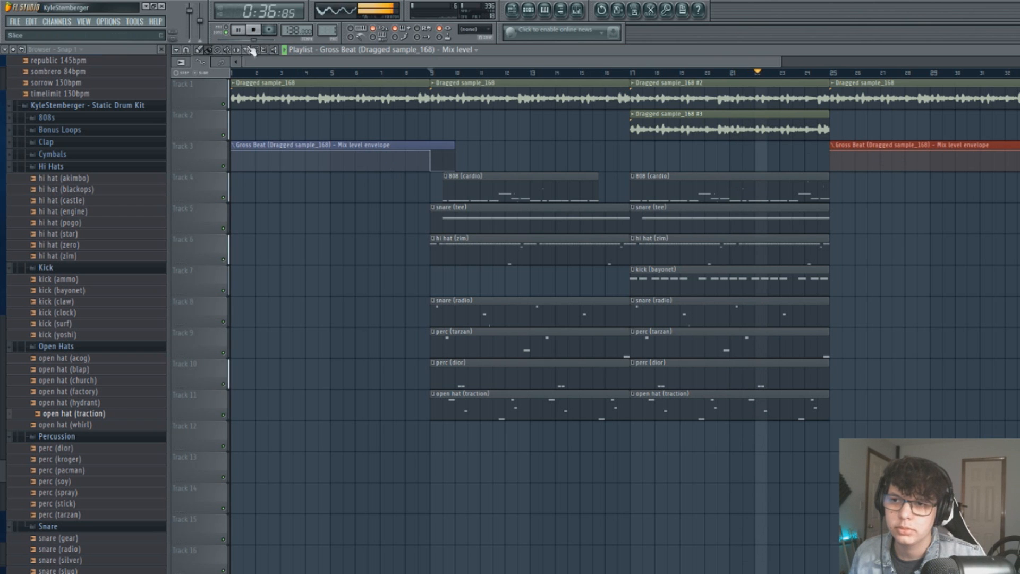
# Step: Fill bars 25 to 32 with copies of the drum and 808 (cardio) clips, leaving out the kick (bayonet)
pyautogui.moveTo(724, 421); pyautogui.dragTo(686, 205)
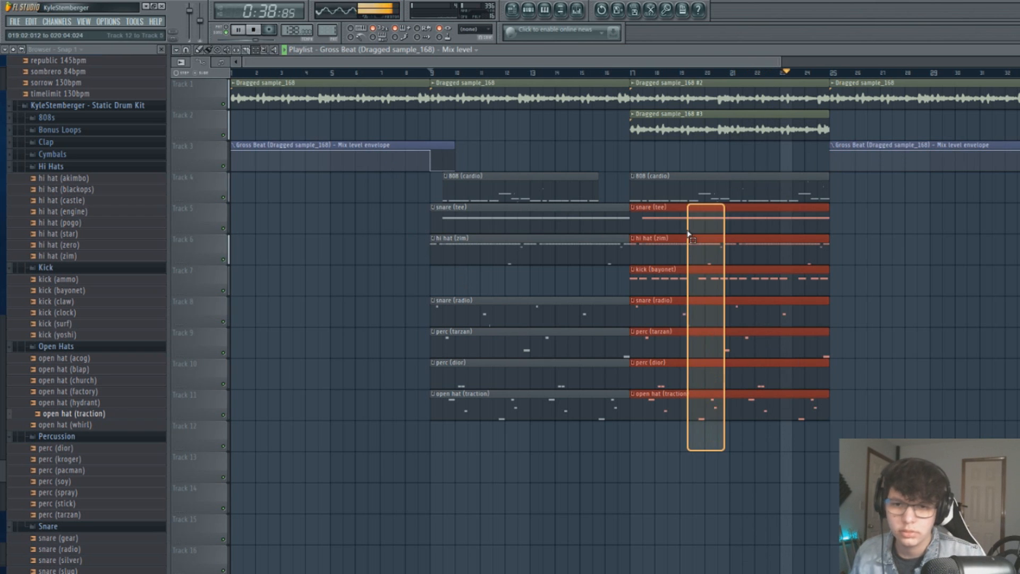
pyautogui.hotkey('ctrl', 'b')
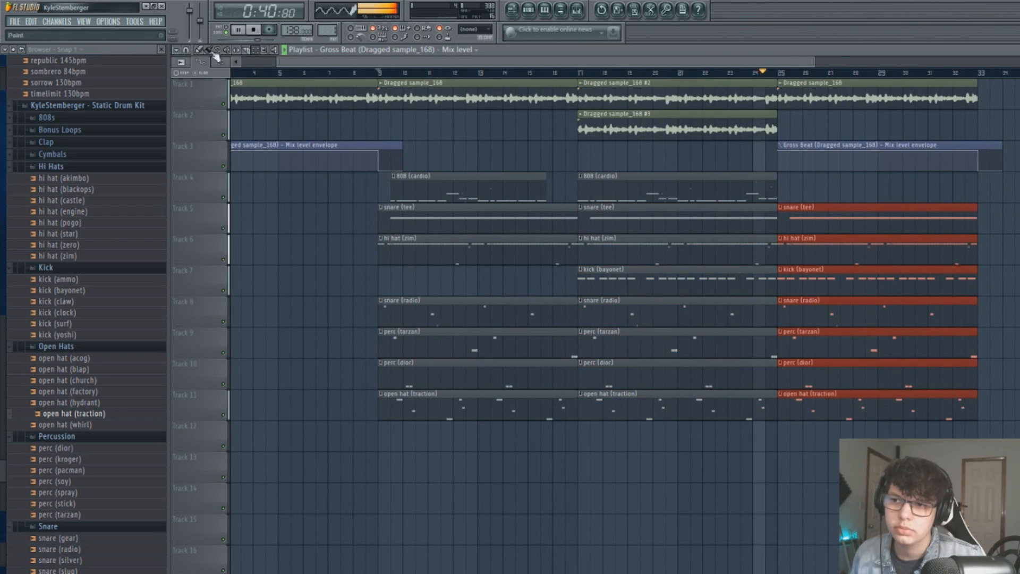
pyautogui.rightClick(806, 282)
pyautogui.click(634, 188)
pyautogui.moveTo(794, 274); pyautogui.dragTo(802, 190)
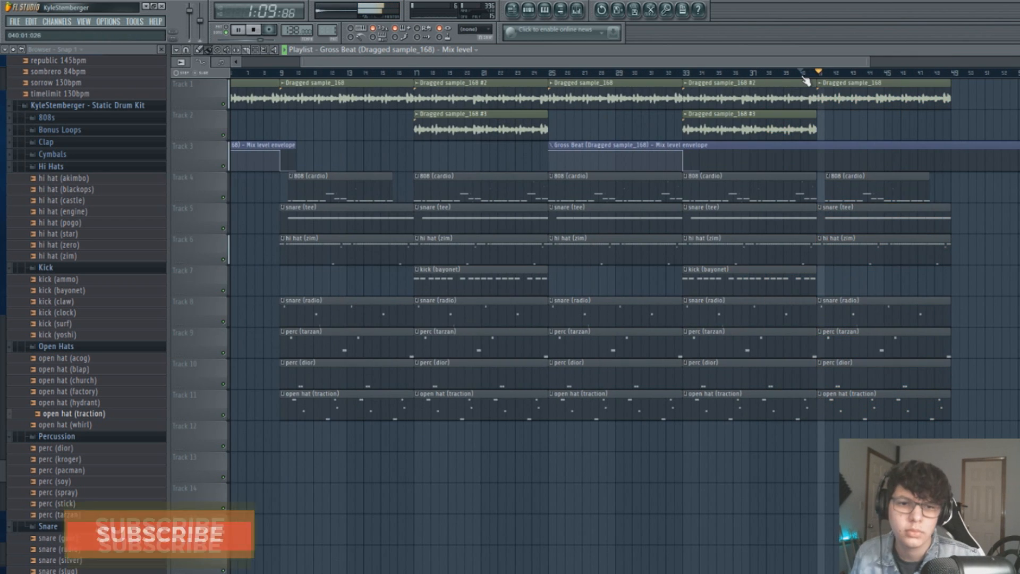
# Step: Duplicate the whole 48-bar arrangement twice after bar 48
pyautogui.moveTo(898, 453); pyautogui.dragTo(232, 80)
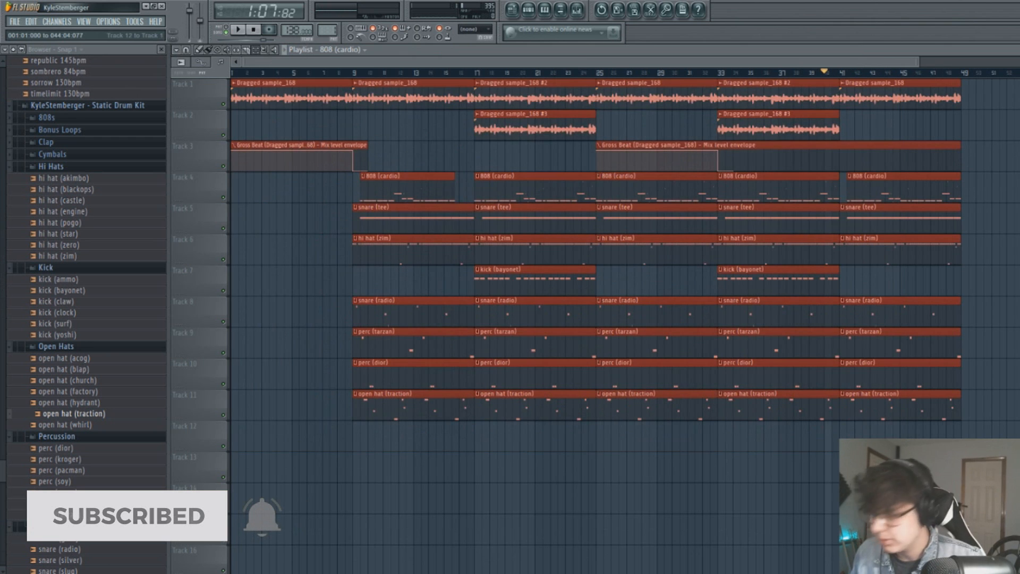
pyautogui.hotkey('ctrl', 'b')
pyautogui.hotkey('ctrl', 'b')
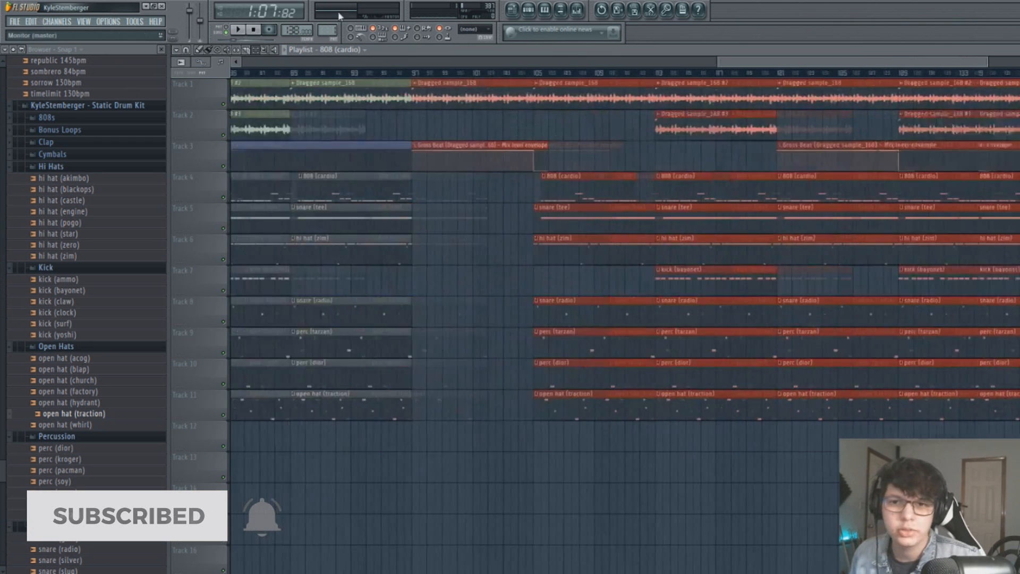
# Step: Clear the last copy's 808 and drum clips from bar 121 on and end its sample and Gross Beat envelope at bar 129
pyautogui.moveTo(659, 186)
pyautogui.mouseDown()
pyautogui.moveTo(702, 346)
pyautogui.moveTo(820, 236)
pyautogui.moveTo(918, 408)
pyautogui.moveTo(905, 204)
pyautogui.moveTo(825, 130)
pyautogui.moveTo(1003, 120)
pyautogui.mouseUp()
pyautogui.hotkey('ctrl', 'd')
pyautogui.press('space')
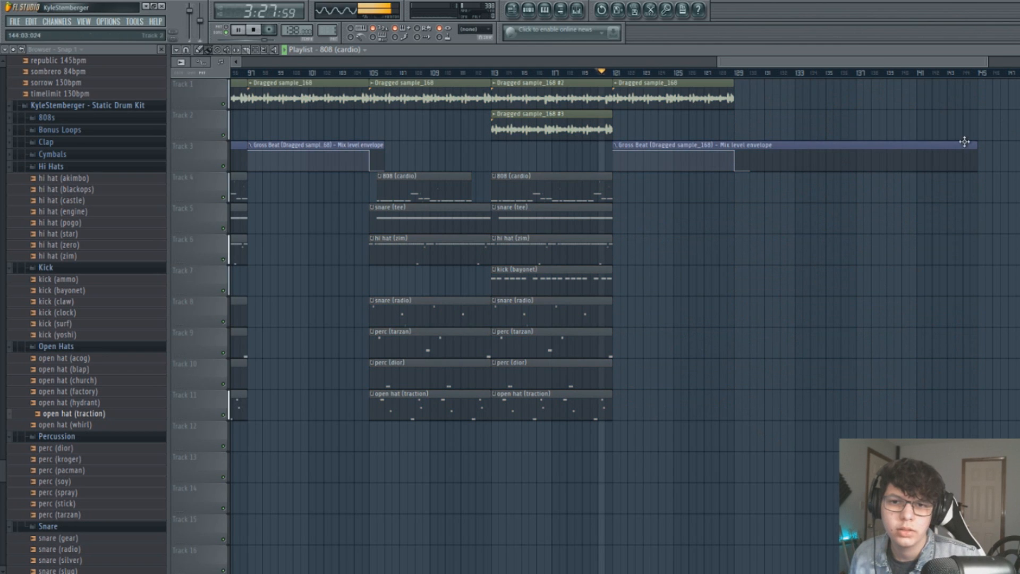
pyautogui.moveTo(974, 146); pyautogui.dragTo(770, 164)
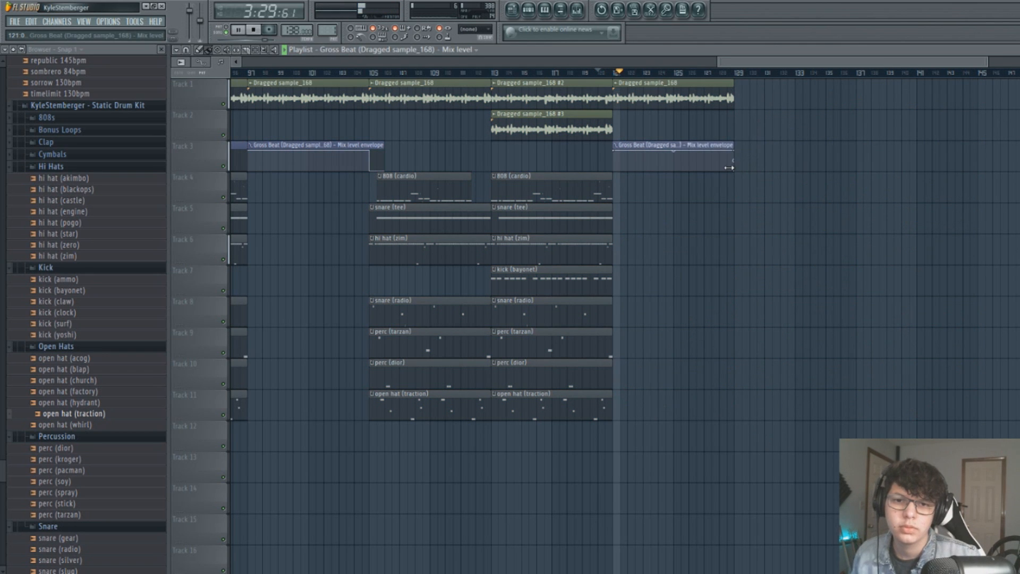
# Step: Play the arrangement from bar 9 and bring up the channel rack
pyautogui.moveTo(777, 61); pyautogui.dragTo(255, 64)
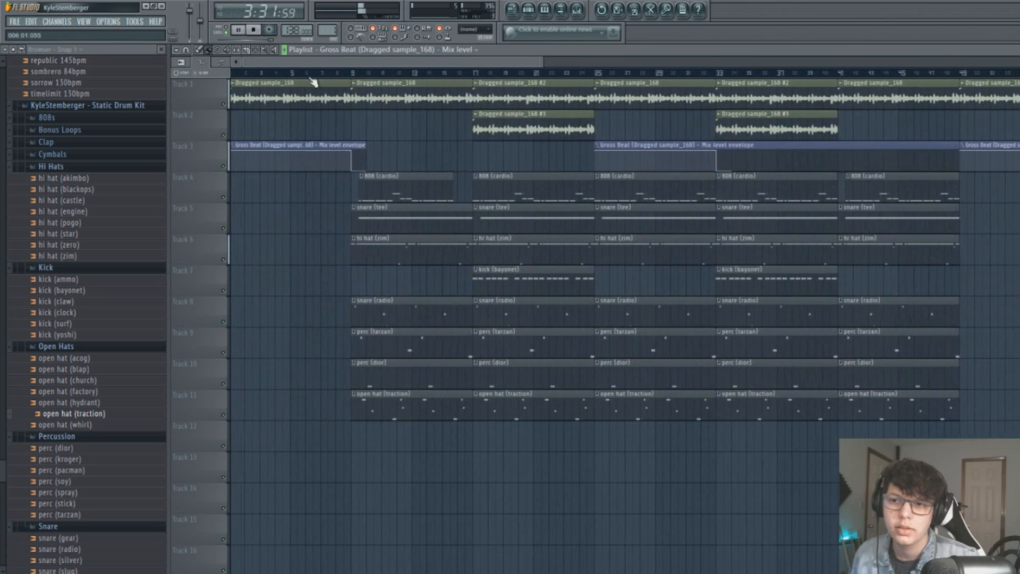
pyautogui.click(356, 72)
pyautogui.click(530, 15)
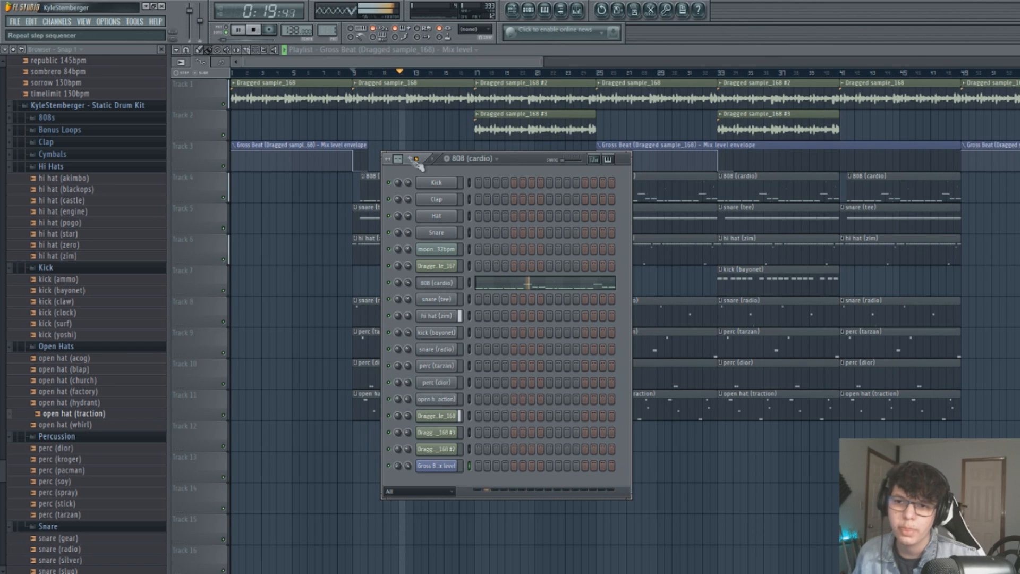
# Step: Load Fruity Soft Clipper on the Master, moved to the second effect slot, and Fruity Parametric EQ in the first slot
pyautogui.click(580, 9)
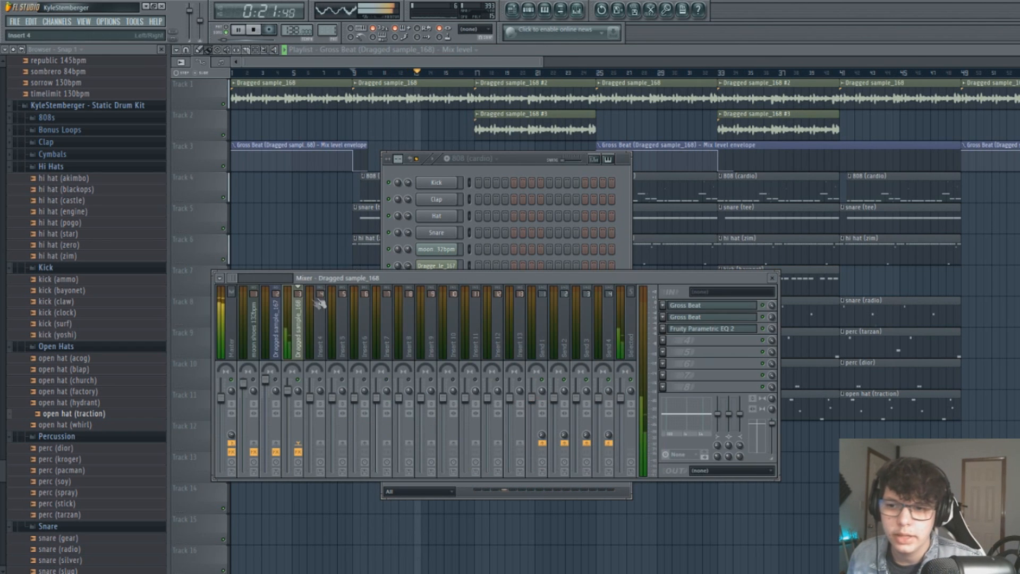
pyautogui.click(225, 335)
pyautogui.click(663, 305)
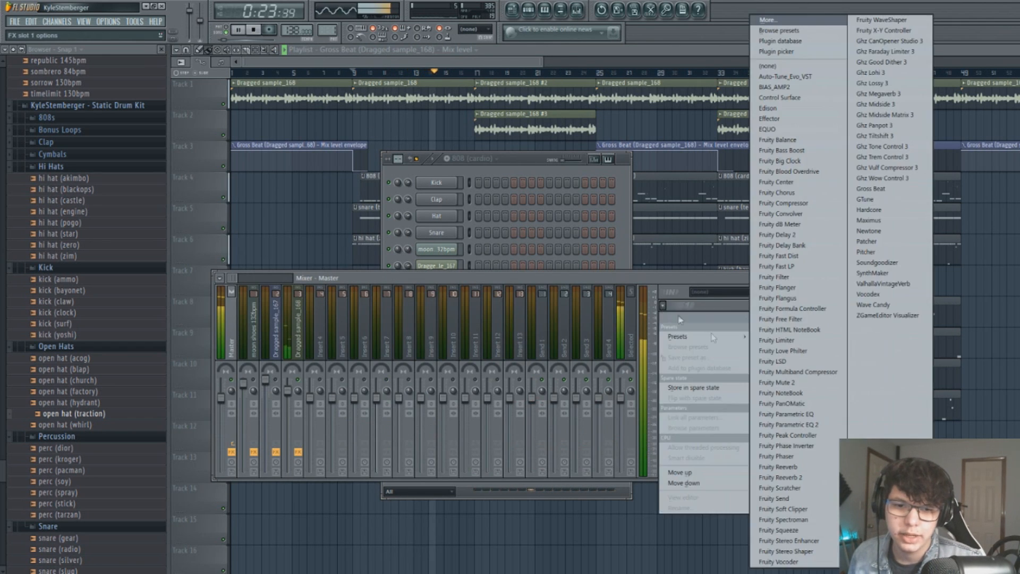
pyautogui.click(782, 509)
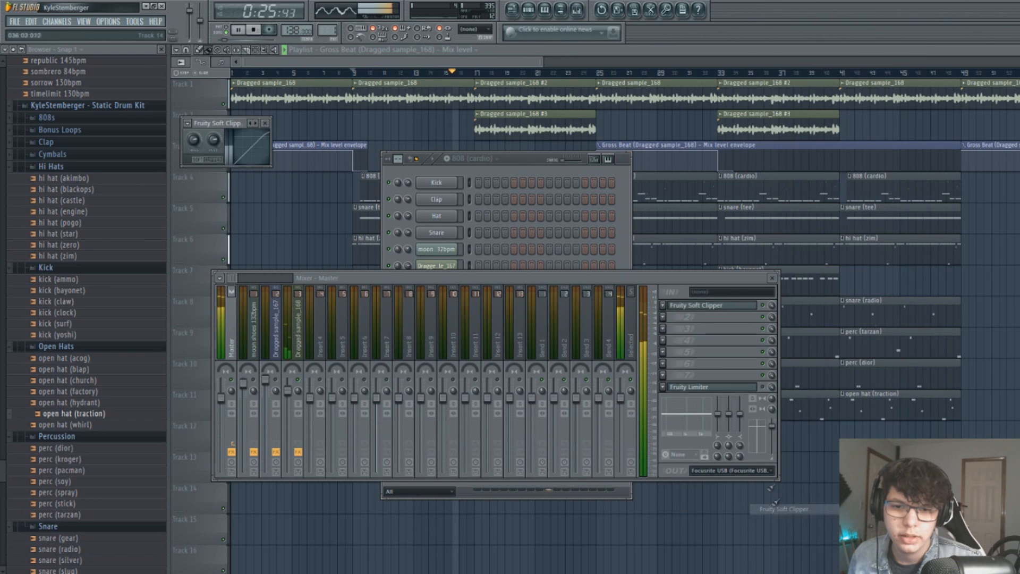
pyautogui.click(663, 306)
pyautogui.click(690, 483)
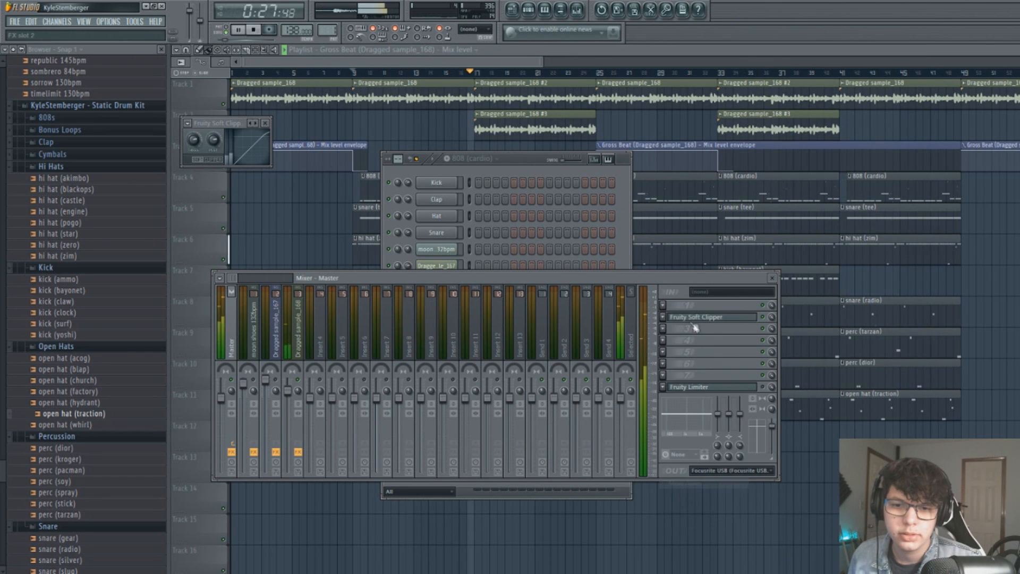
pyautogui.click(663, 305)
pyautogui.click(774, 414)
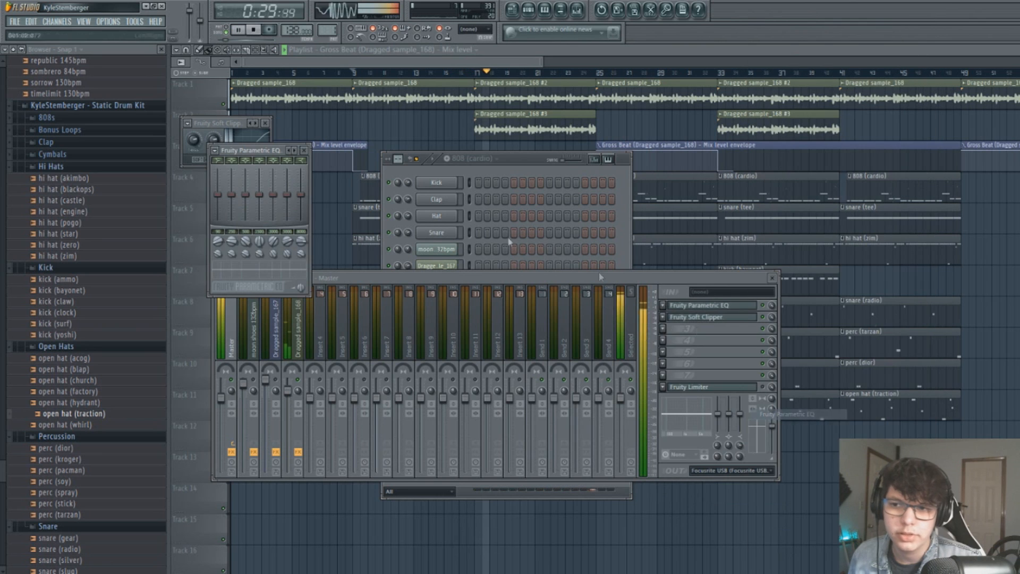